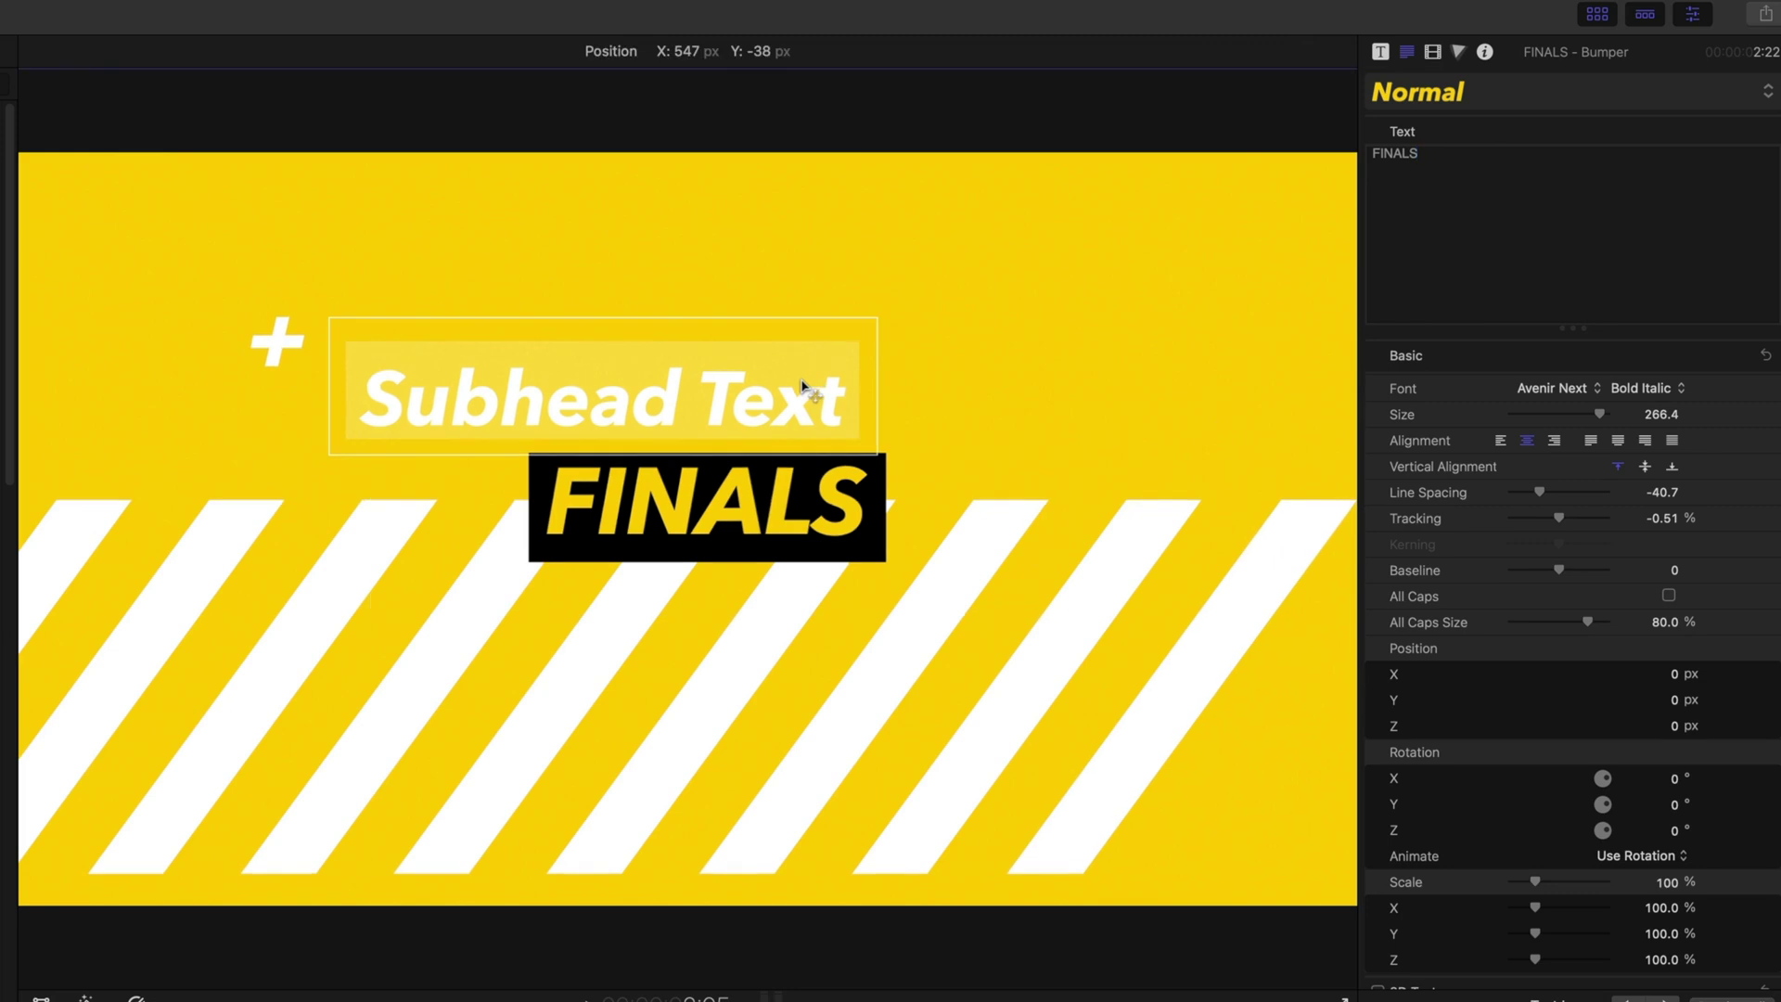
Step: Set the bumper's subhead text to "Road to the" and play the title back from its start
{"action": "key", "text": "super+a"}
{"action": "type", "text": "Road to the"}
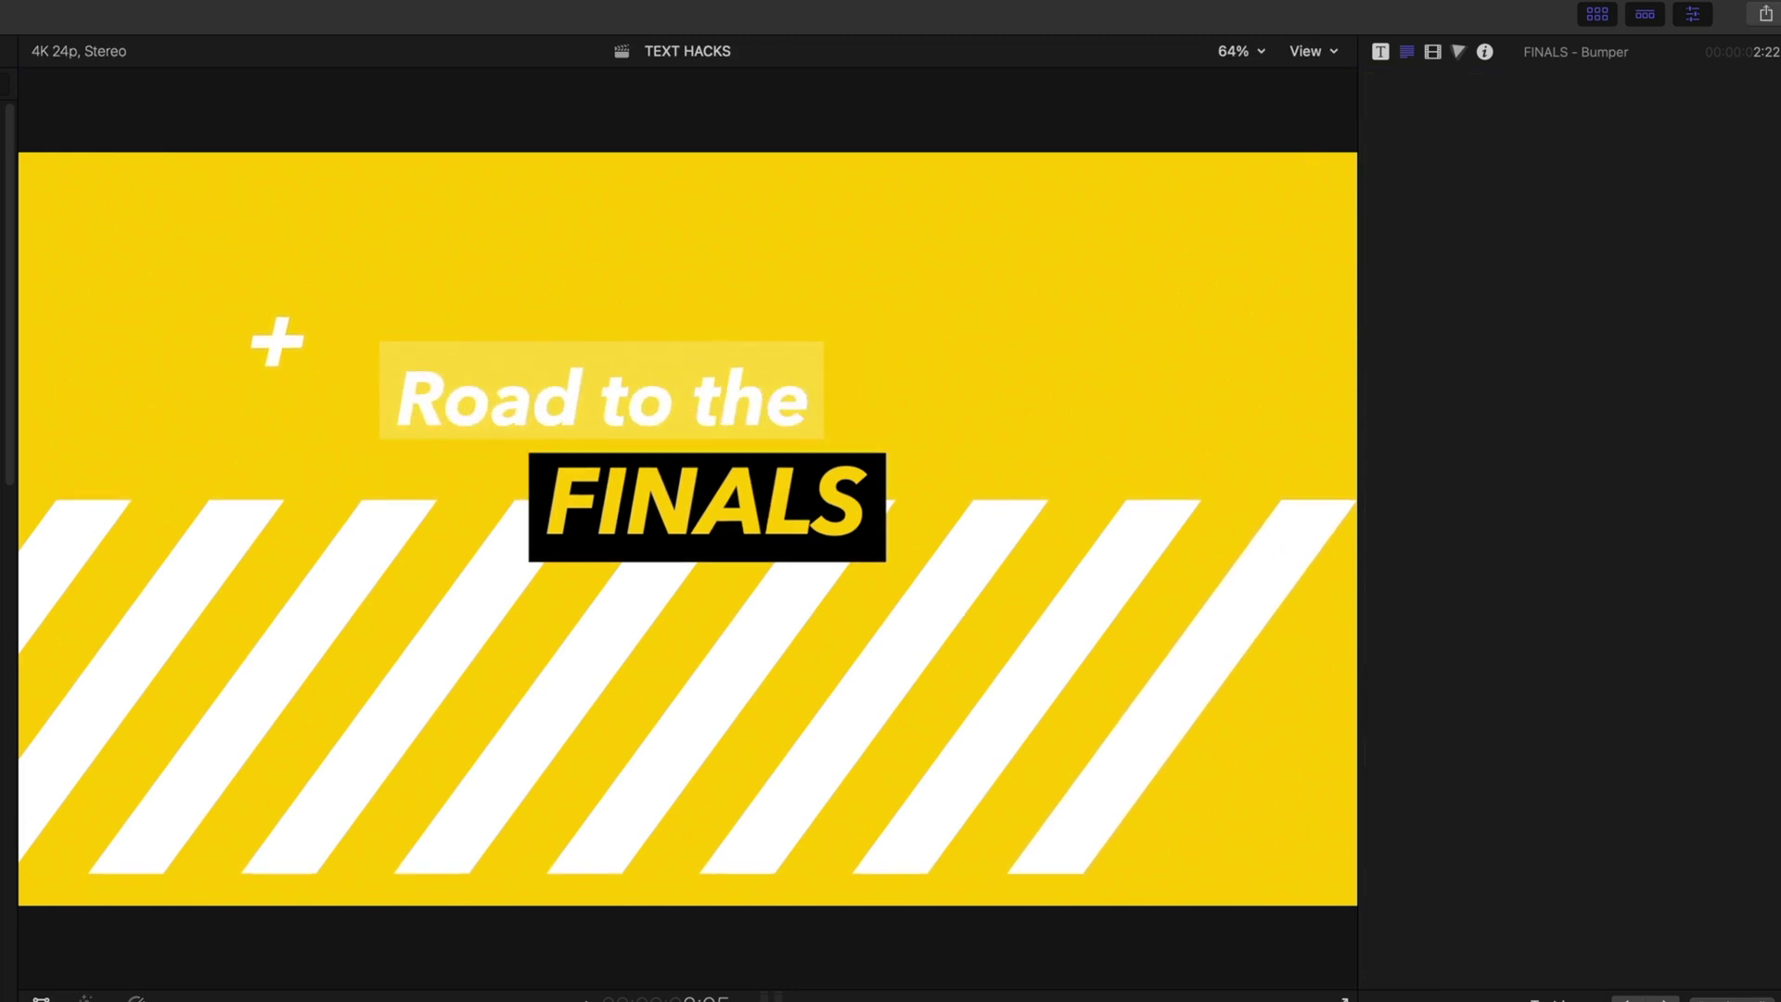
{"action": "key", "text": "Escape"}
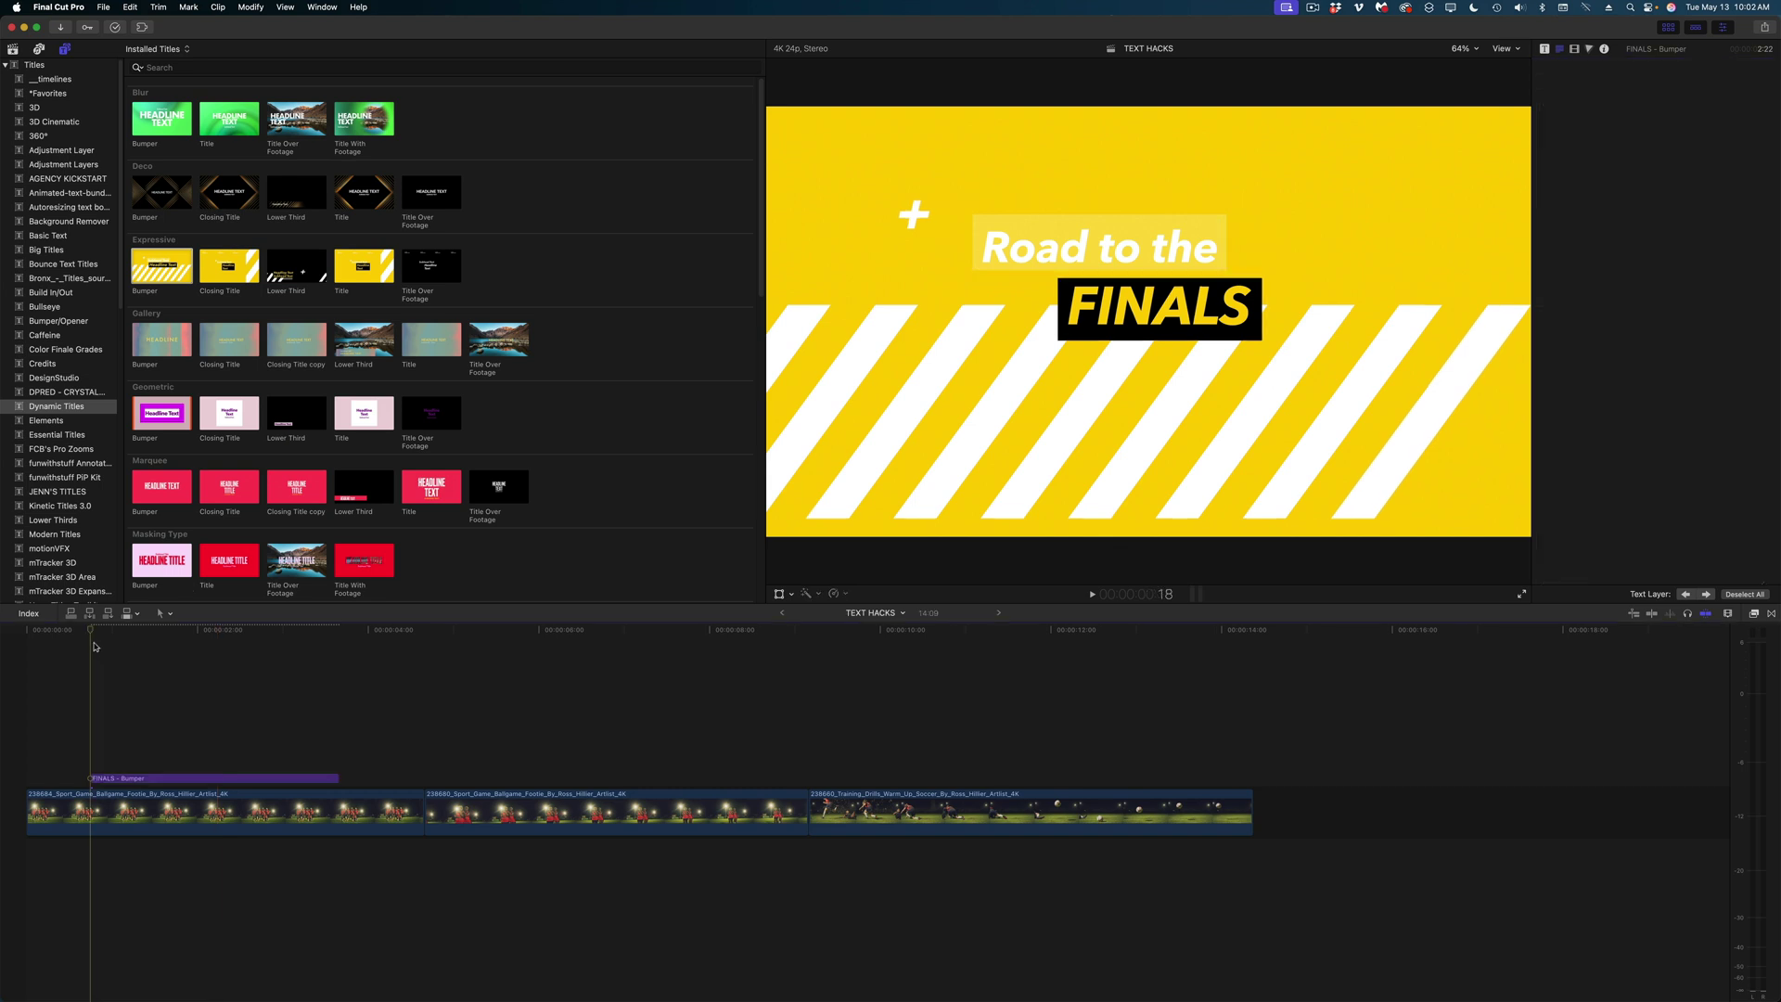
{"action": "left_click", "coordinate": [96, 642]}
{"action": "key", "text": "space"}
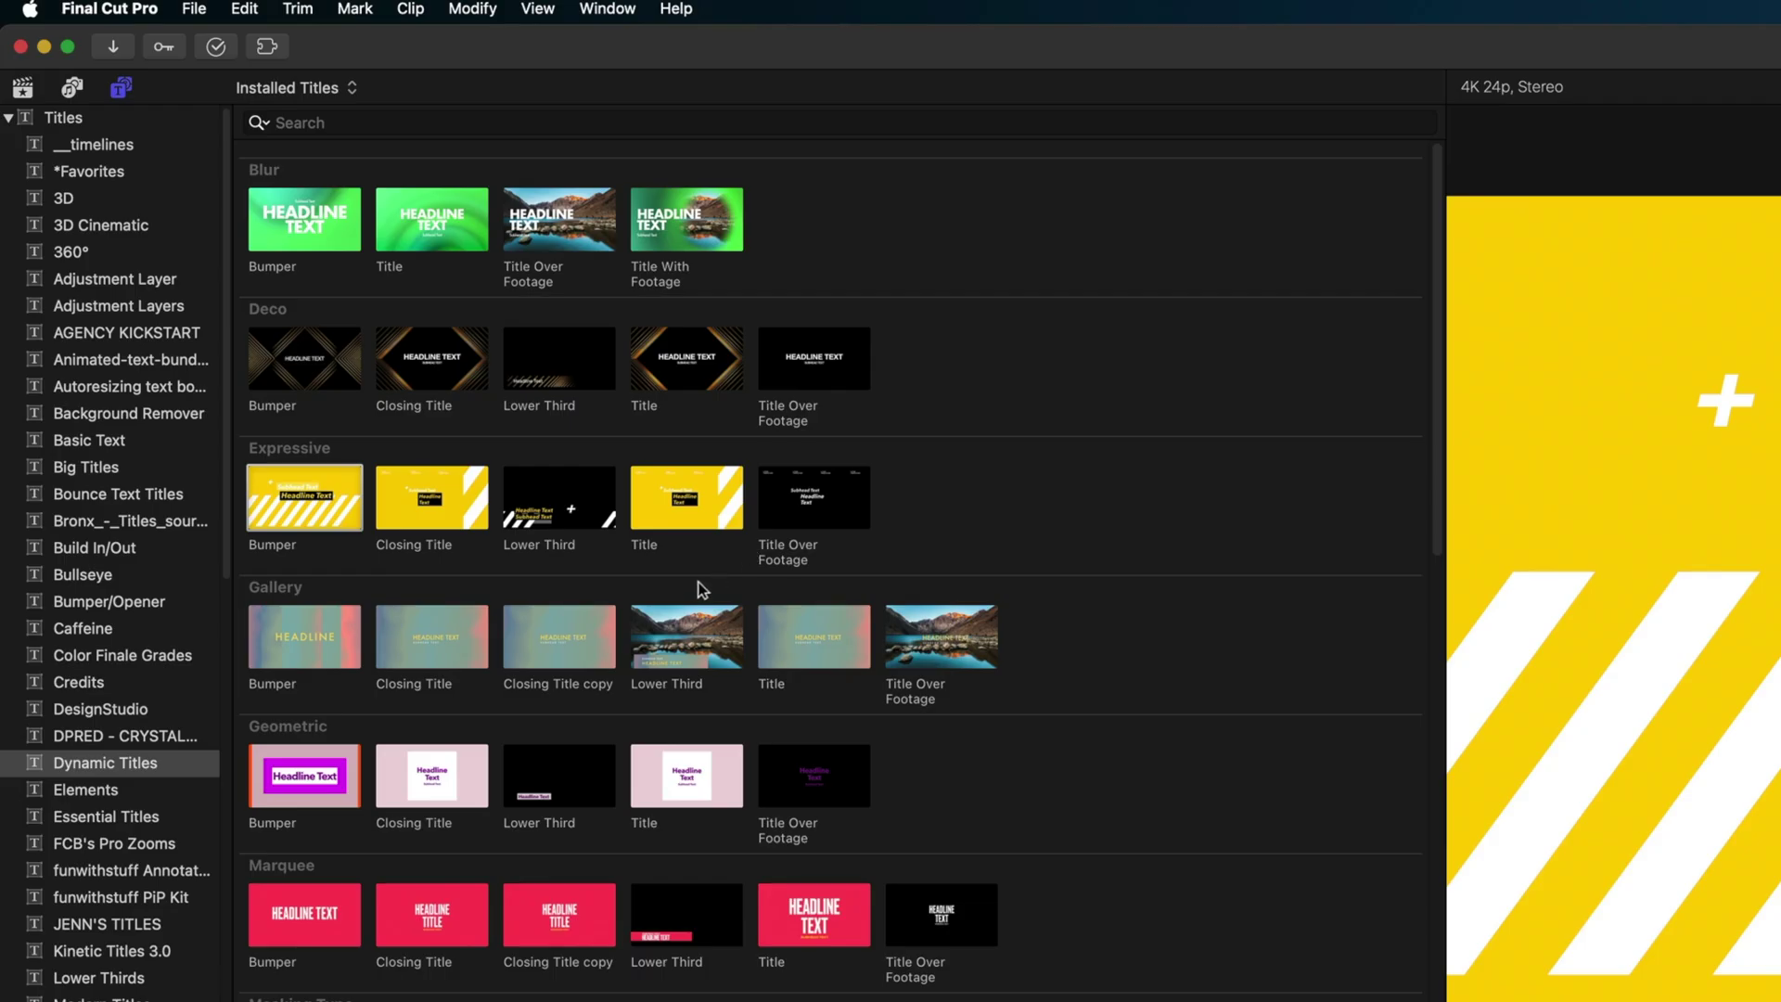
Step: Replace the FINALS title in the timeline with the Bumper title from the Masking Type set and play it back
{"action": "scroll", "coordinate": [373, 851], "scroll_direction": "down", "scroll_amount": 3}
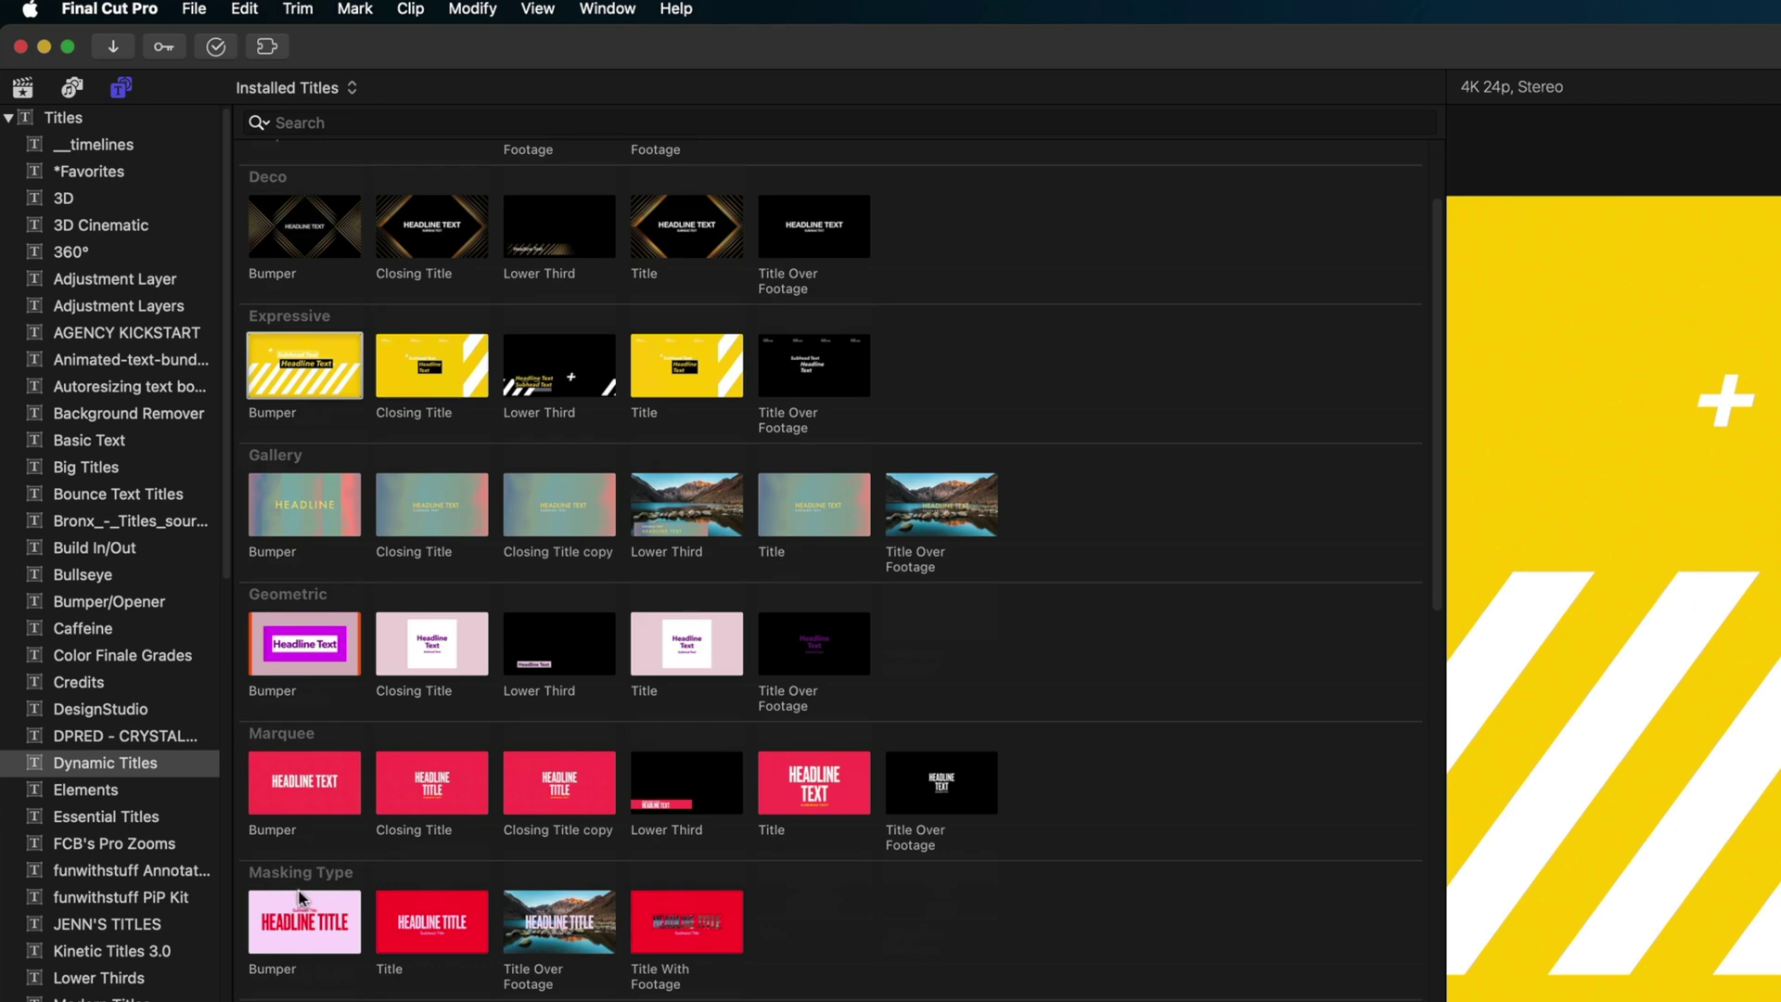
{"action": "left_click_drag", "start_coordinate": [302, 915], "coordinate": [261, 591]}
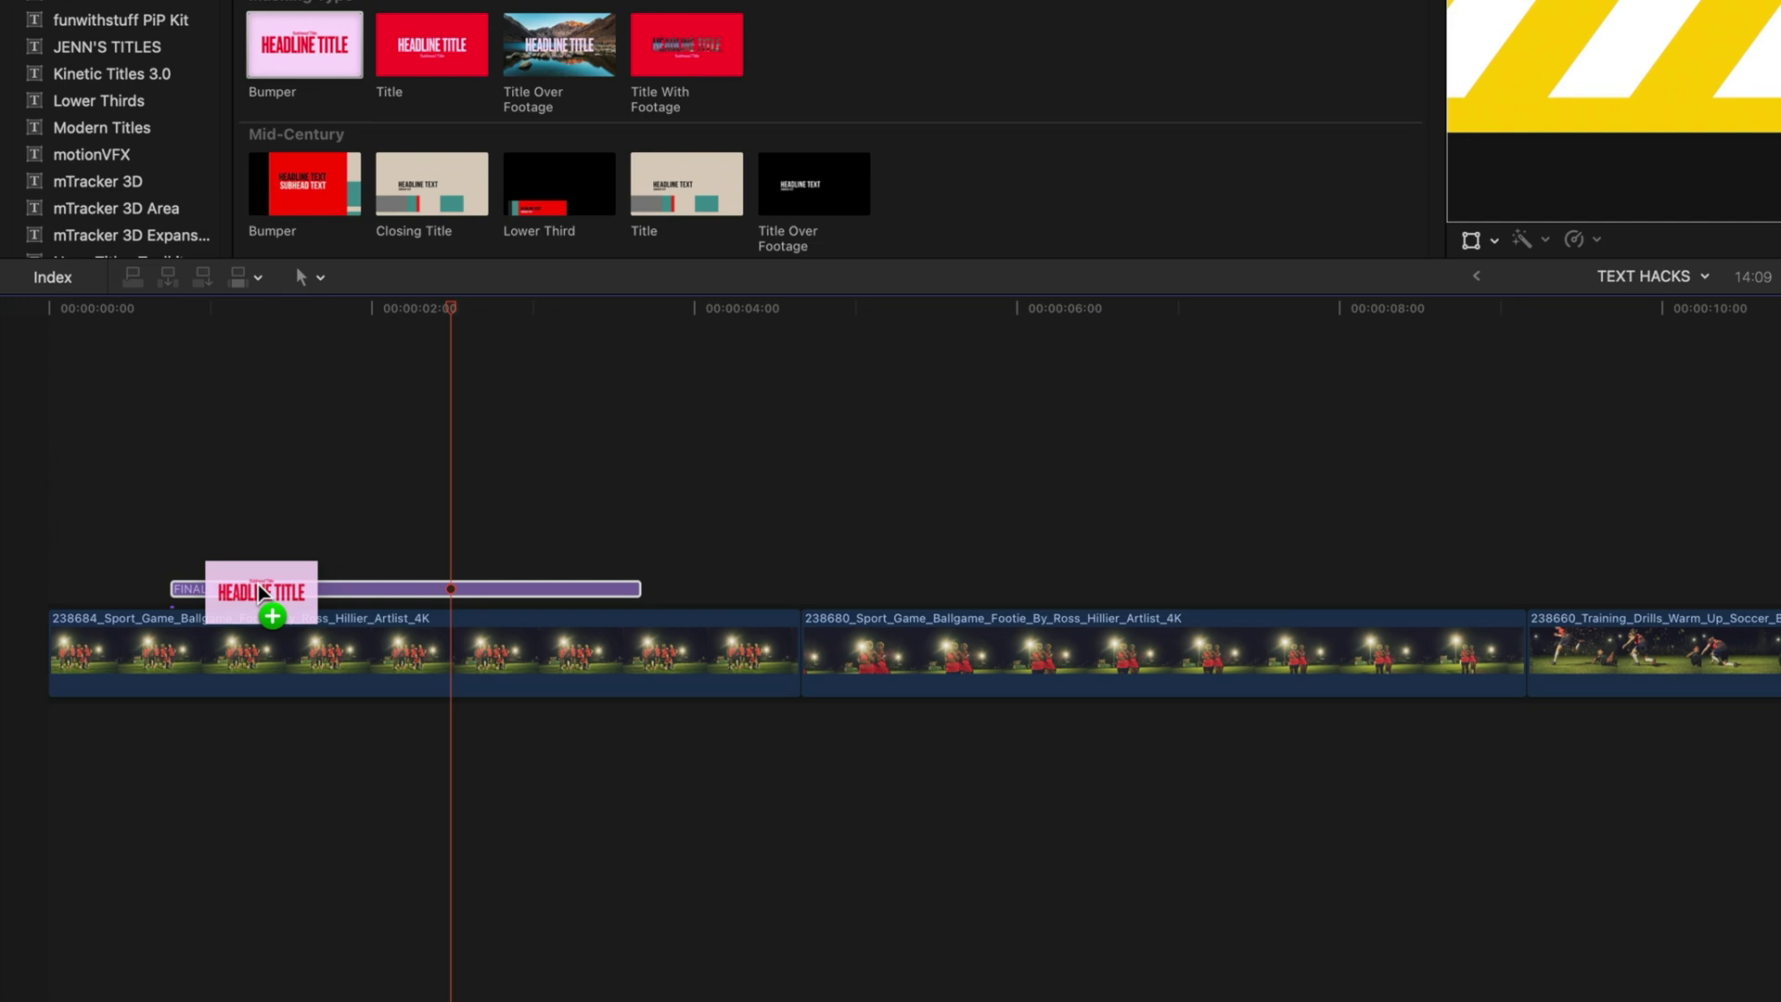
{"action": "left_click_drag", "start_coordinate": [260, 588], "coordinate": [261, 590]}
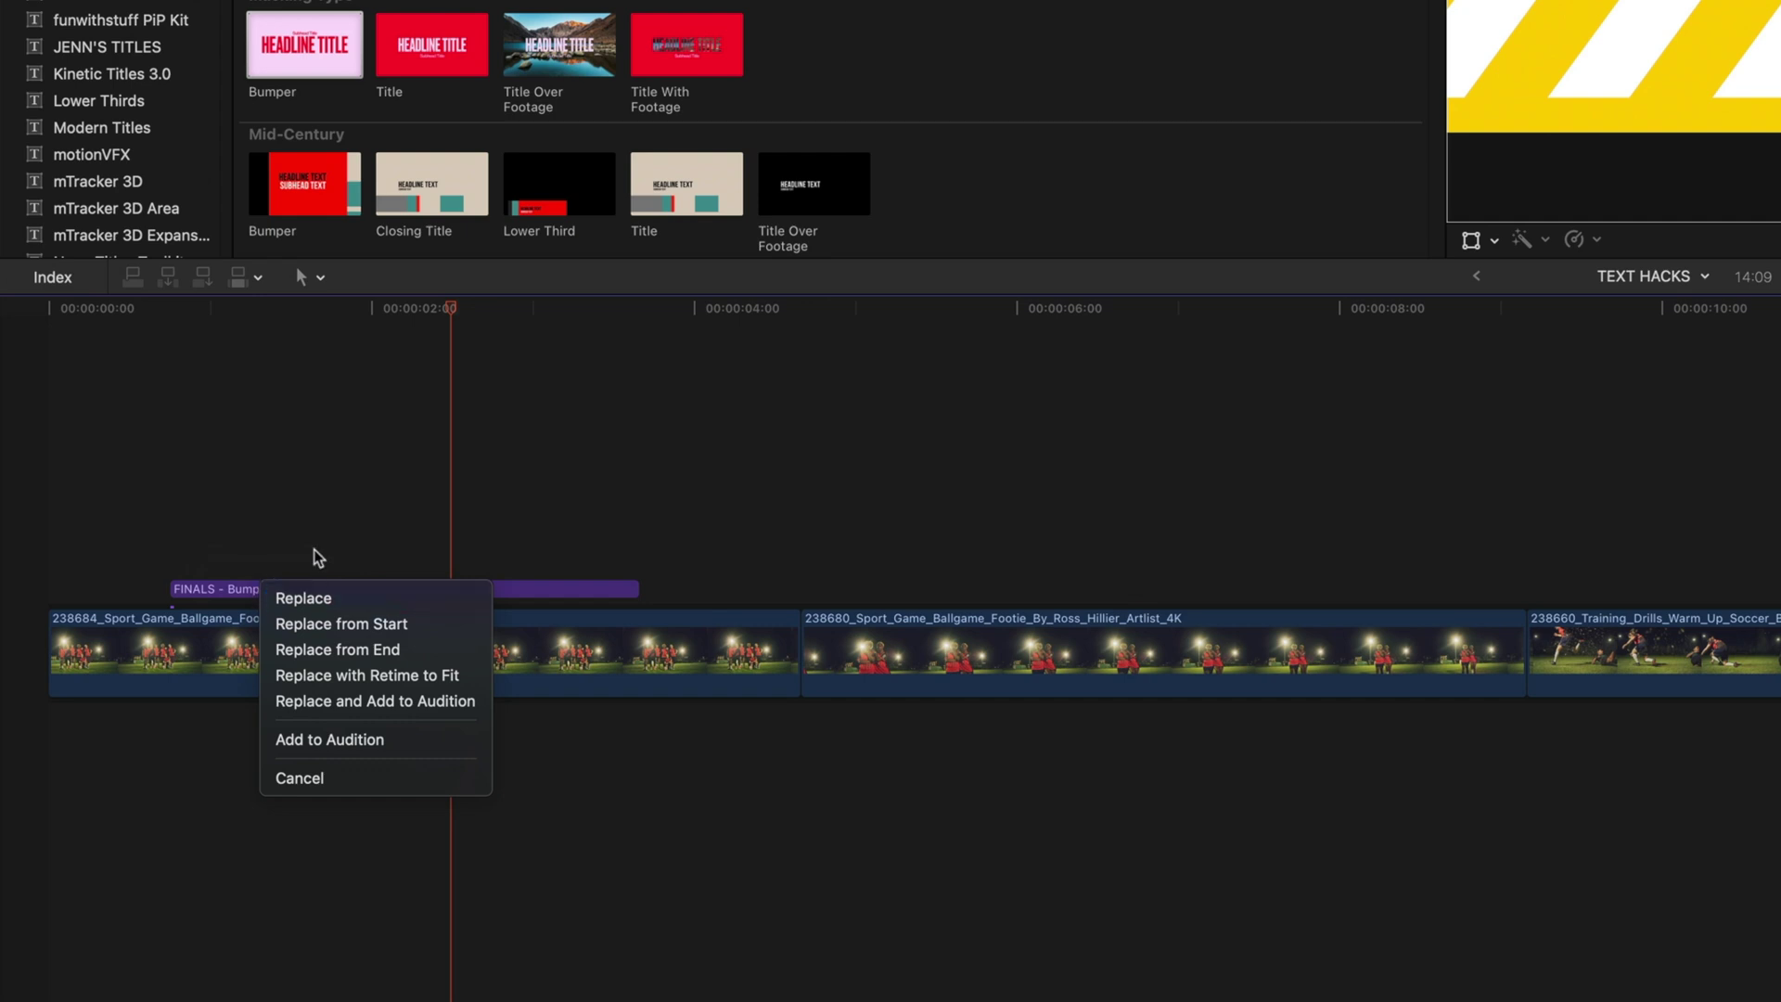
{"action": "left_click", "coordinate": [377, 598]}
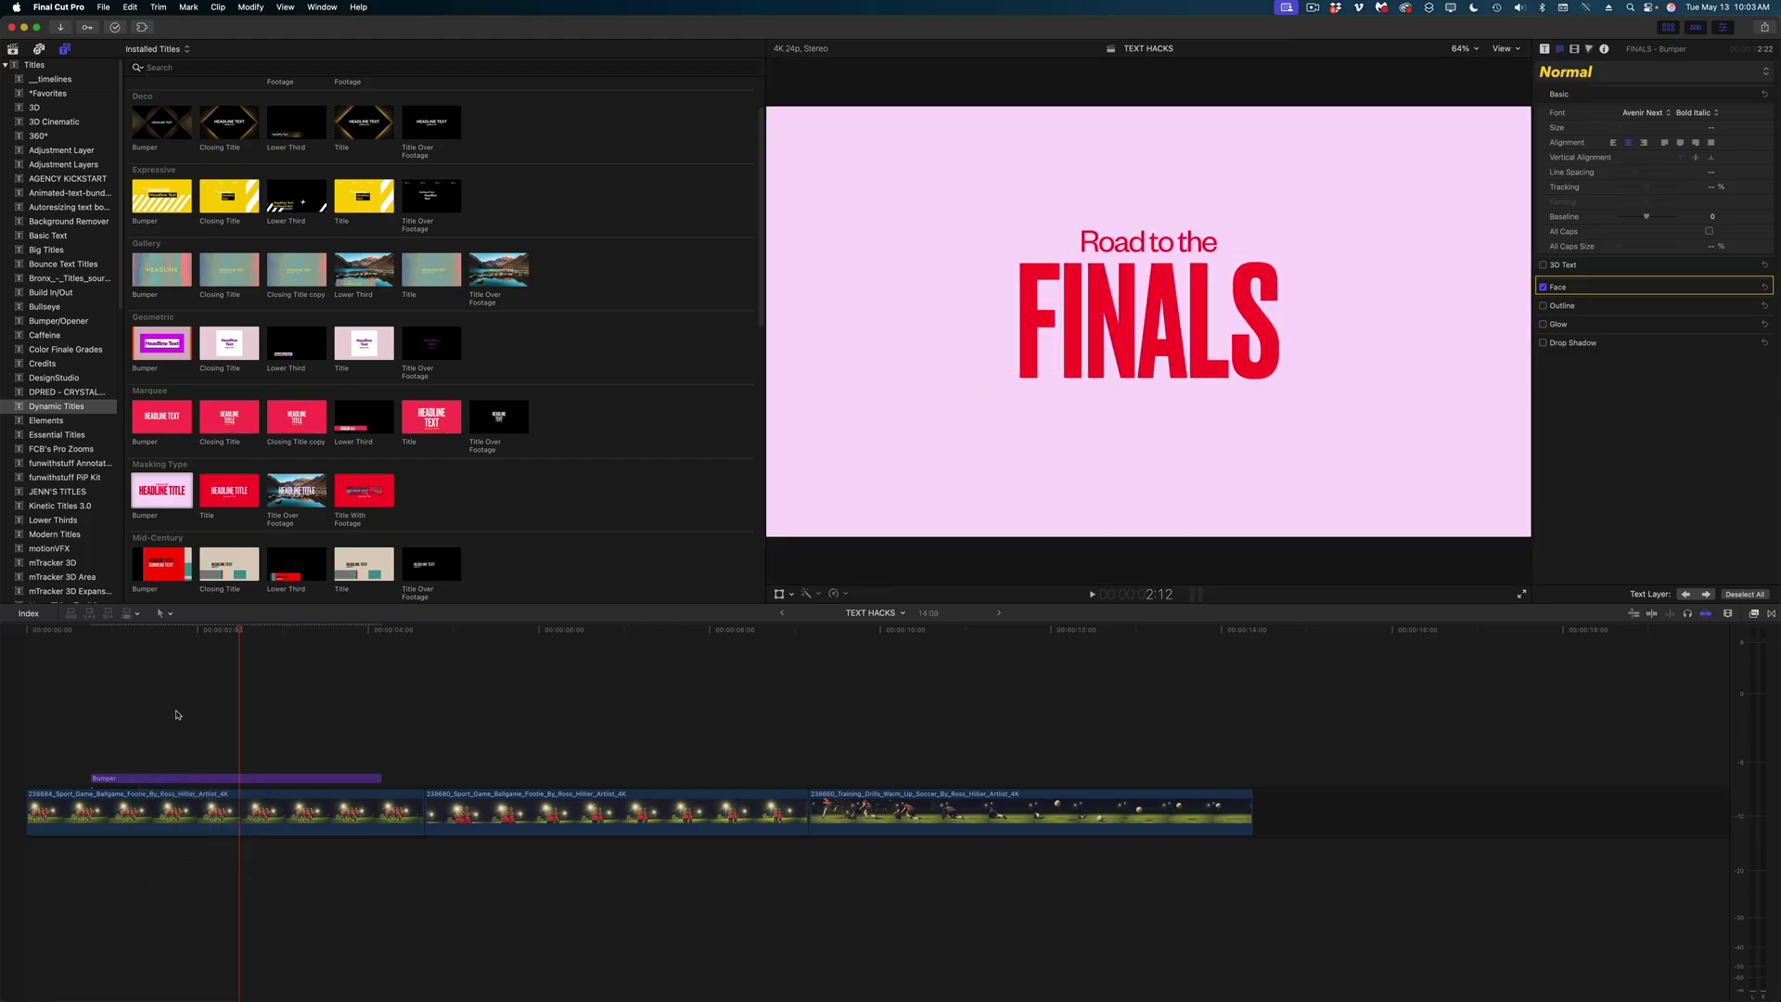
{"action": "key", "text": "space"}
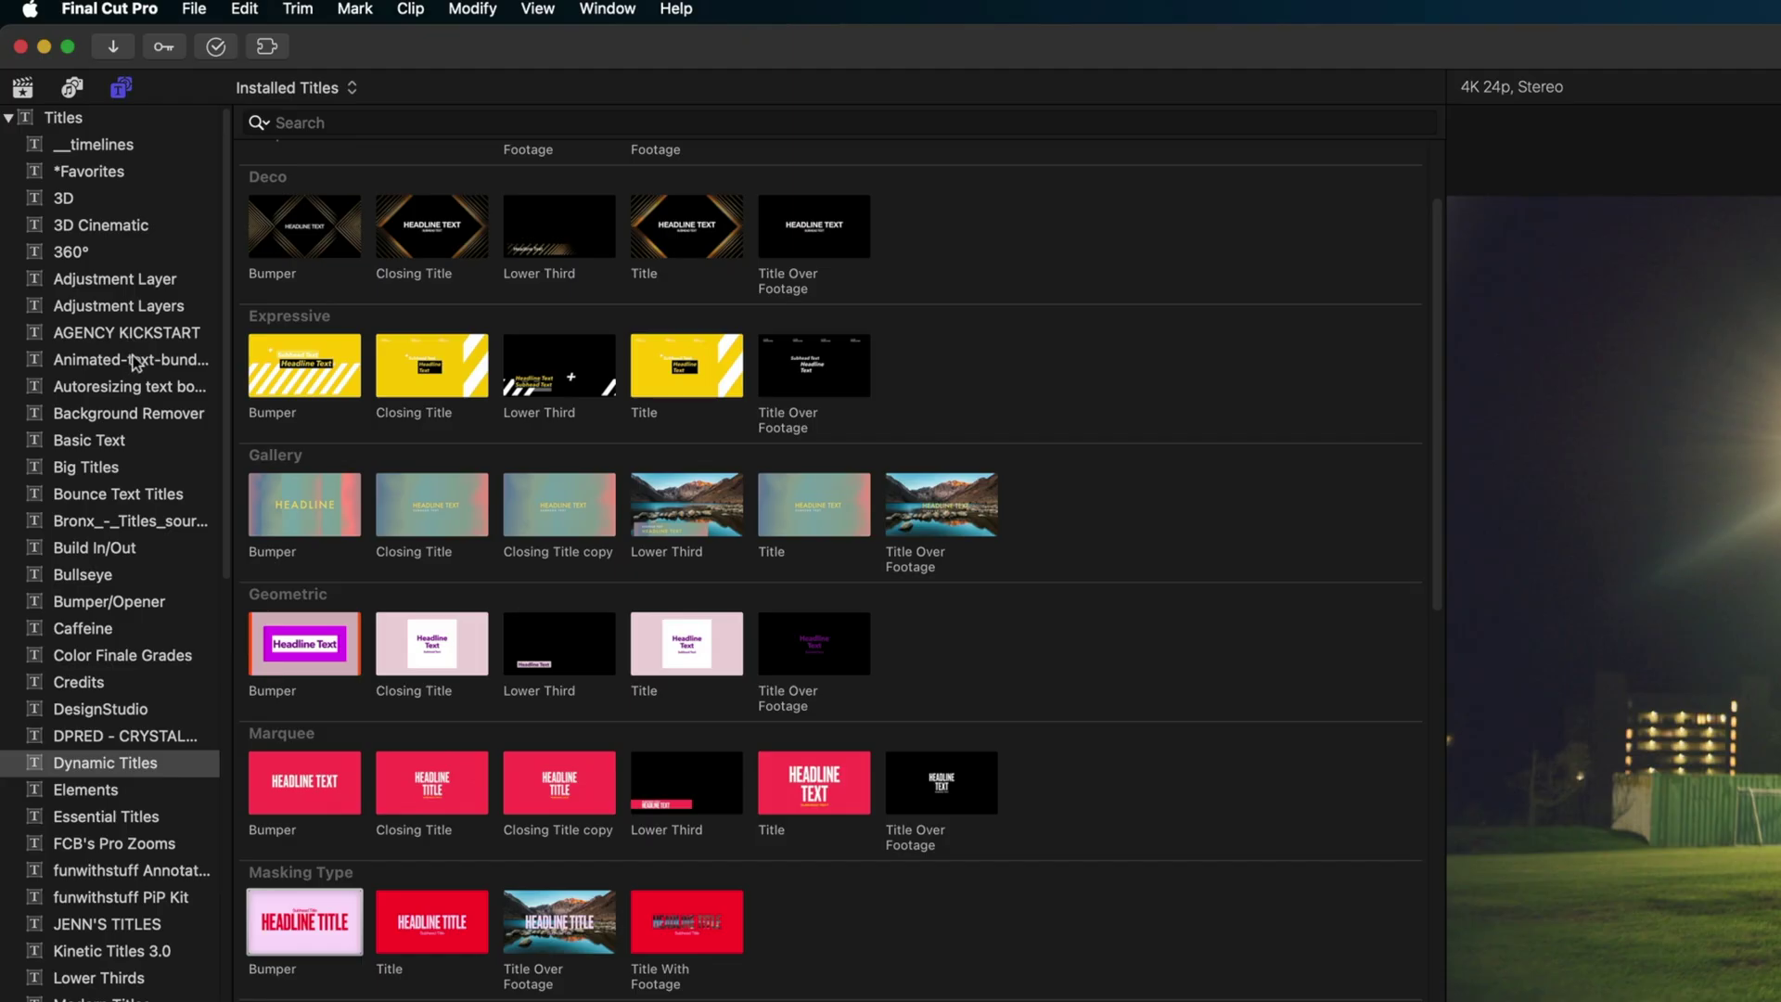
Step: Replace the timeline's Bumper title with the COLOR CONTROL Kinetic title from the Animated-text bundle and play it back
{"action": "left_click", "coordinate": [135, 362]}
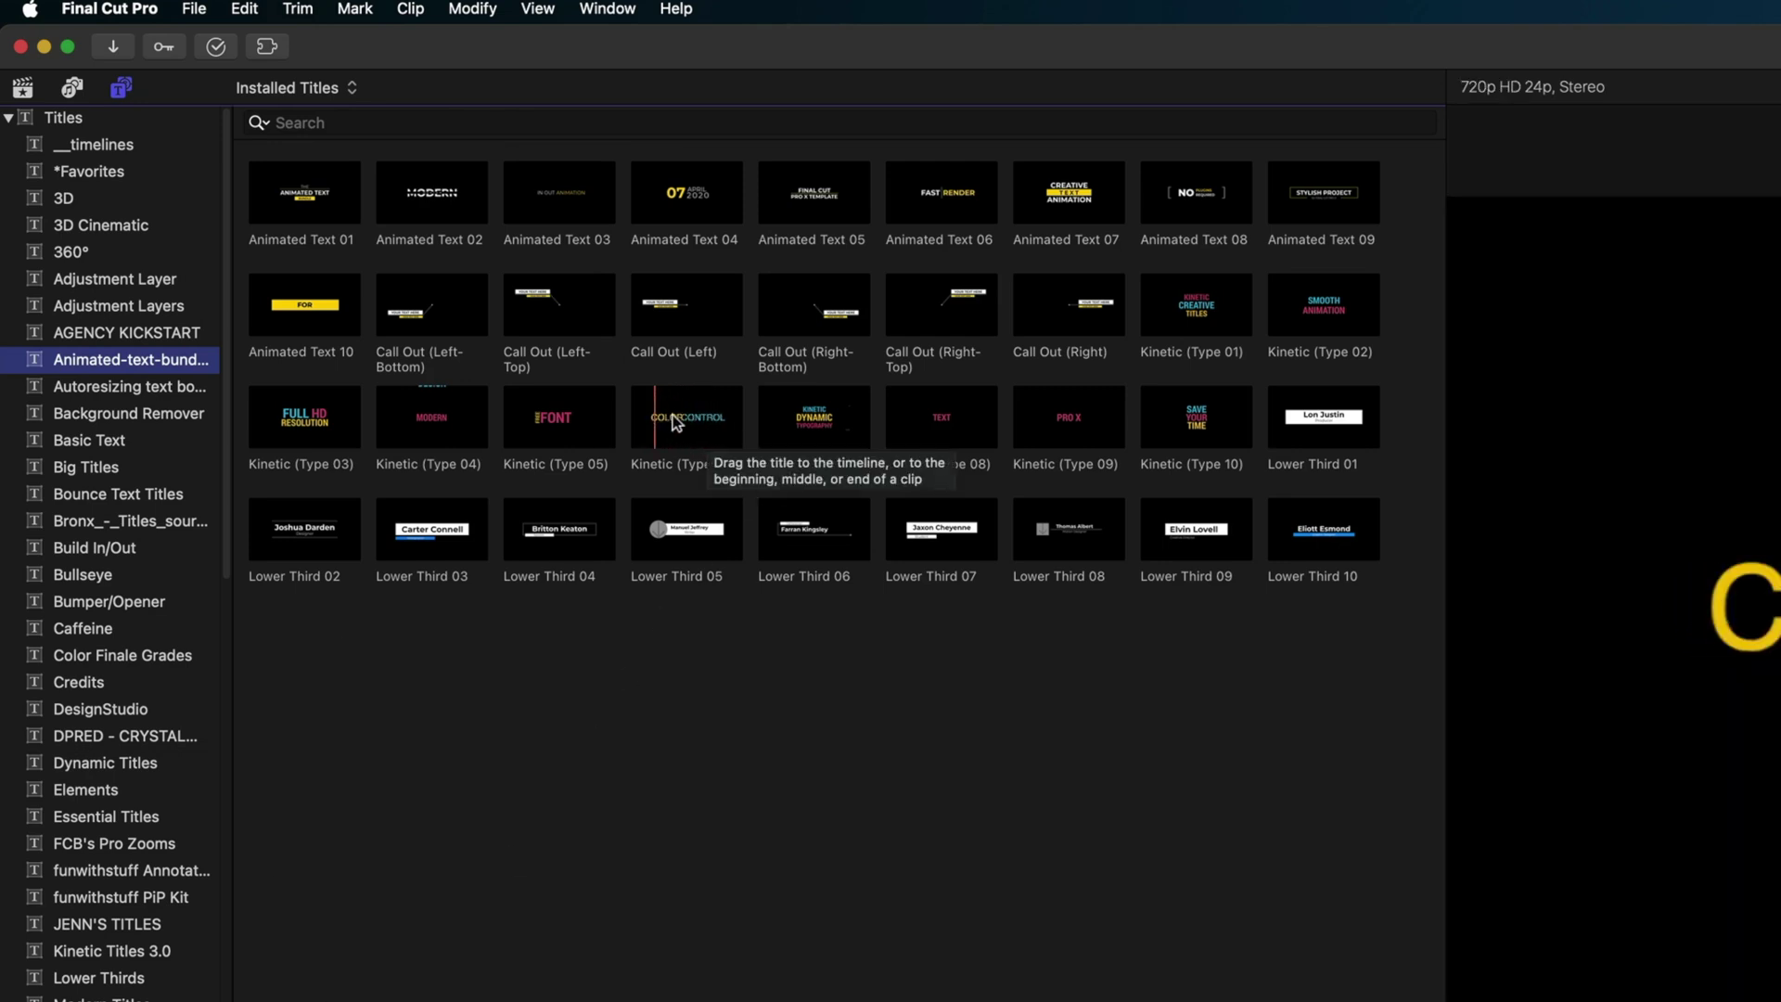
{"action": "left_click_drag", "start_coordinate": [681, 421], "coordinate": [337, 1001]}
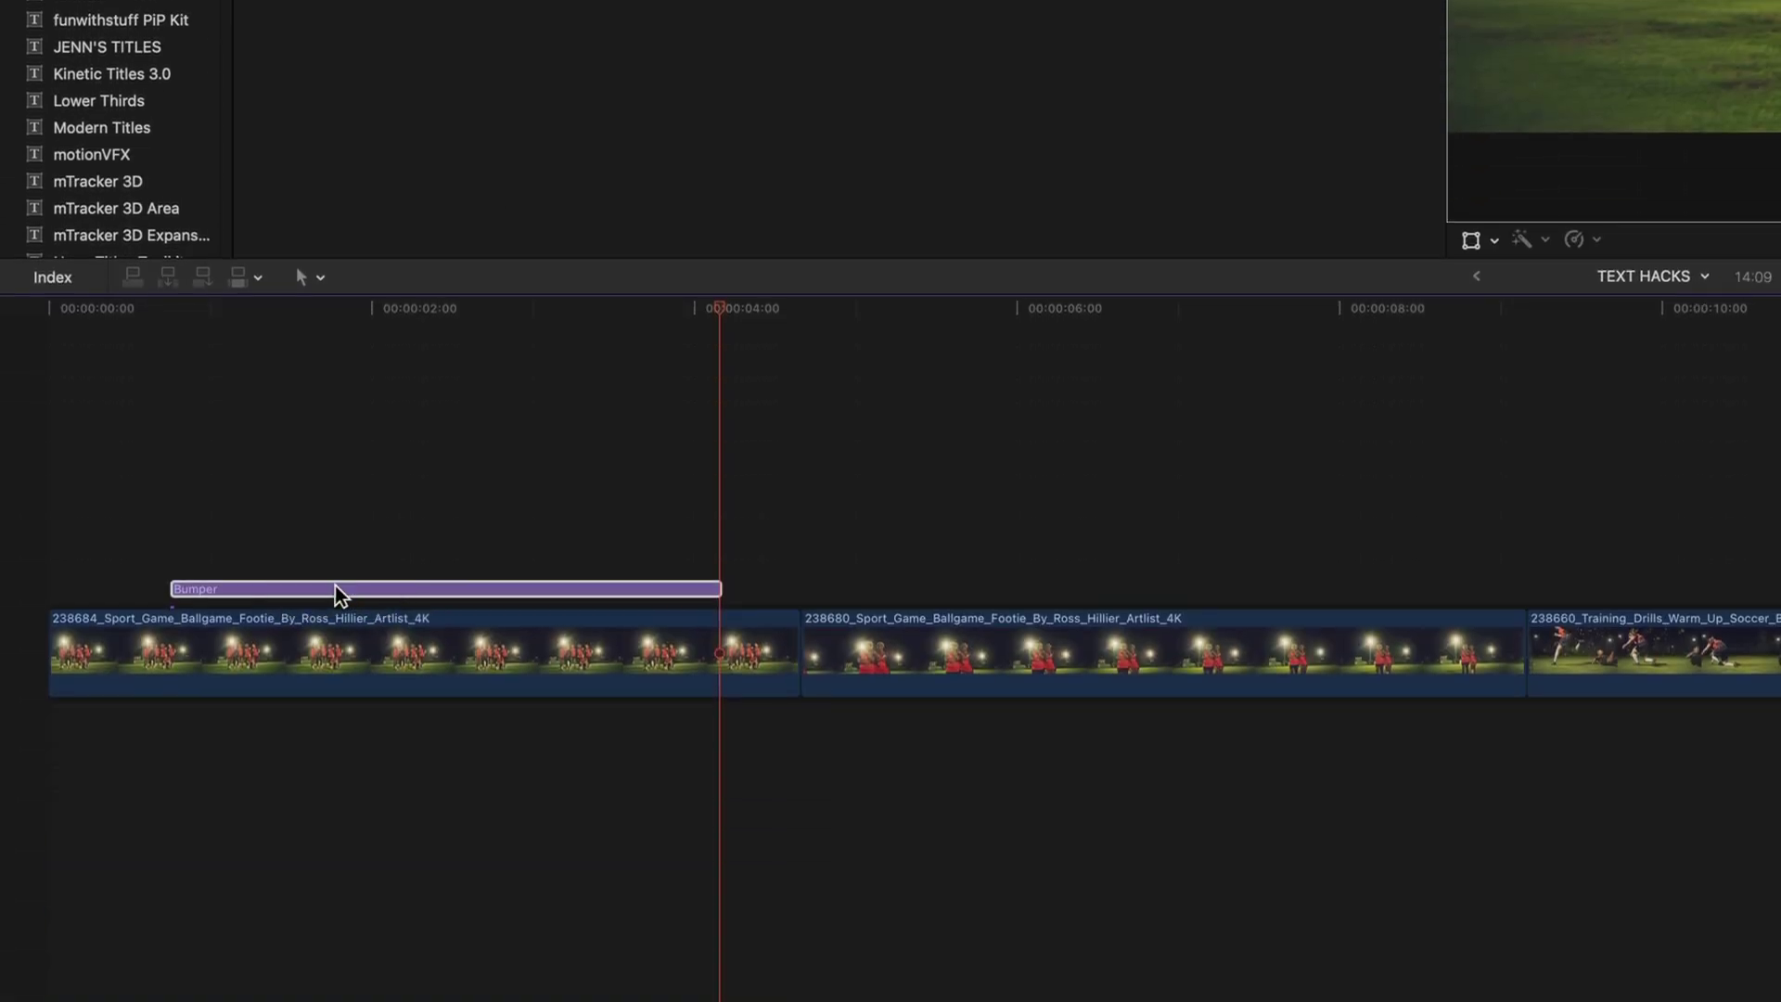
{"action": "left_click_drag", "start_coordinate": [336, 587], "coordinate": [338, 594]}
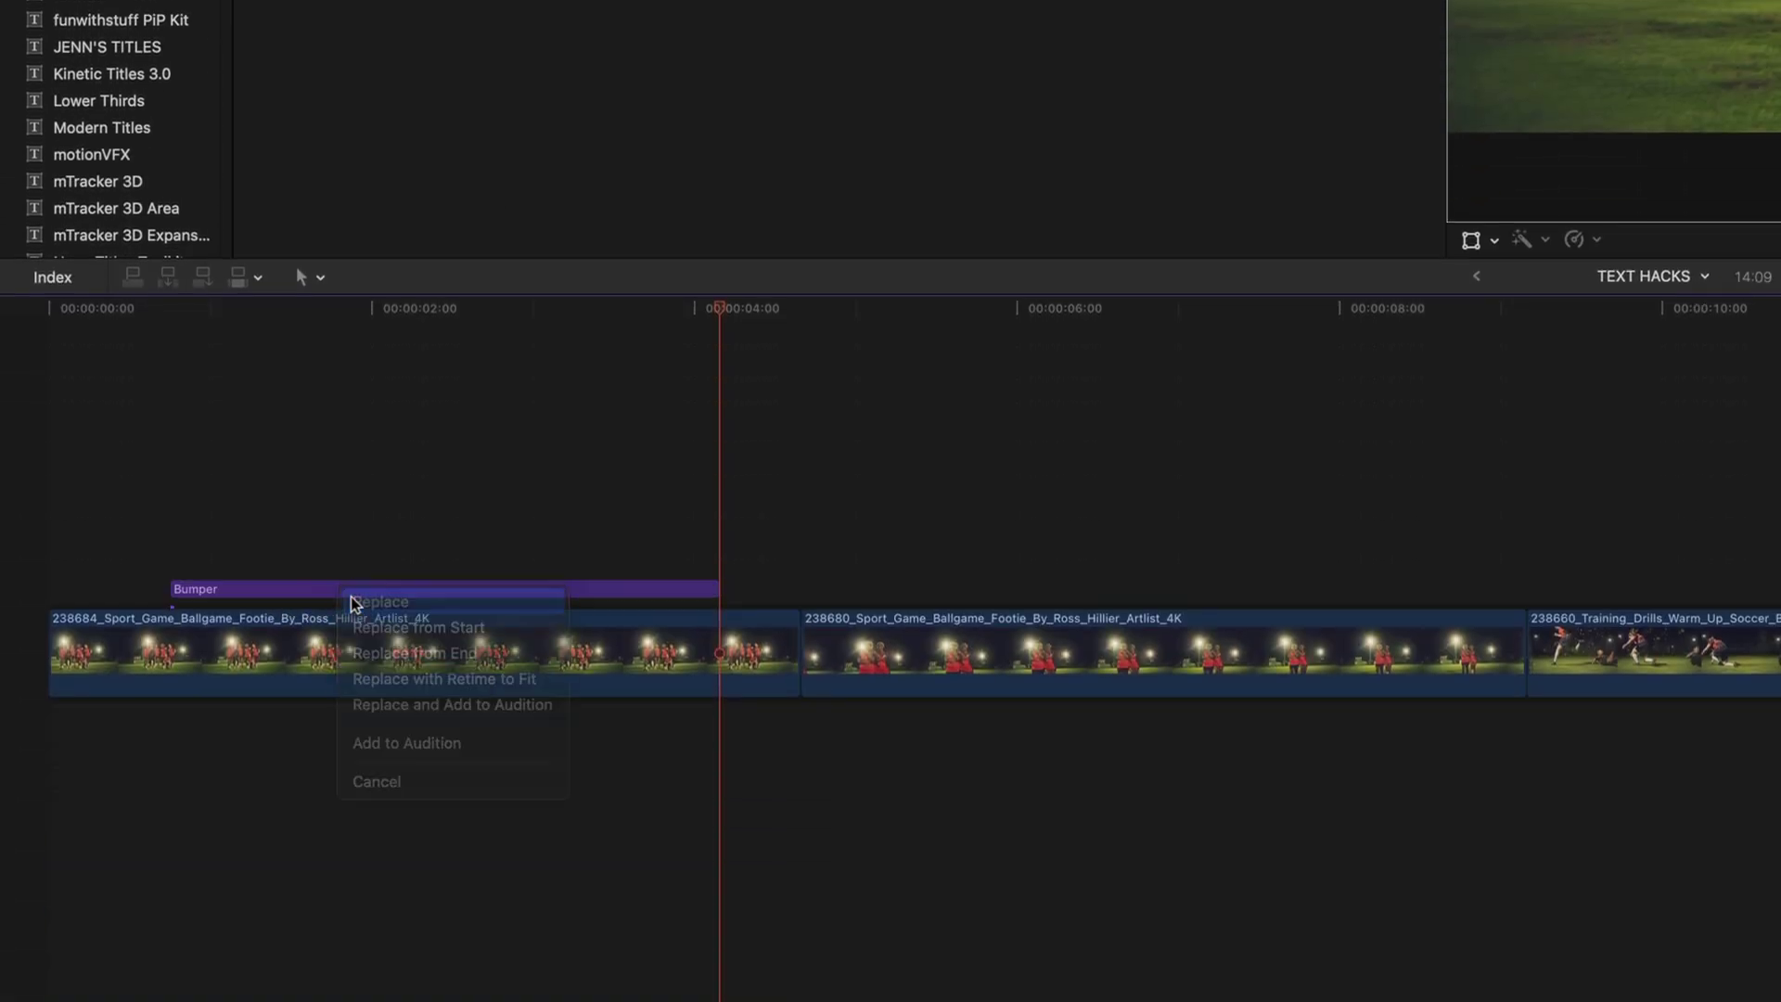
{"action": "left_click", "coordinate": [353, 600]}
{"action": "left_click", "coordinate": [143, 308]}
{"action": "key", "text": "space"}
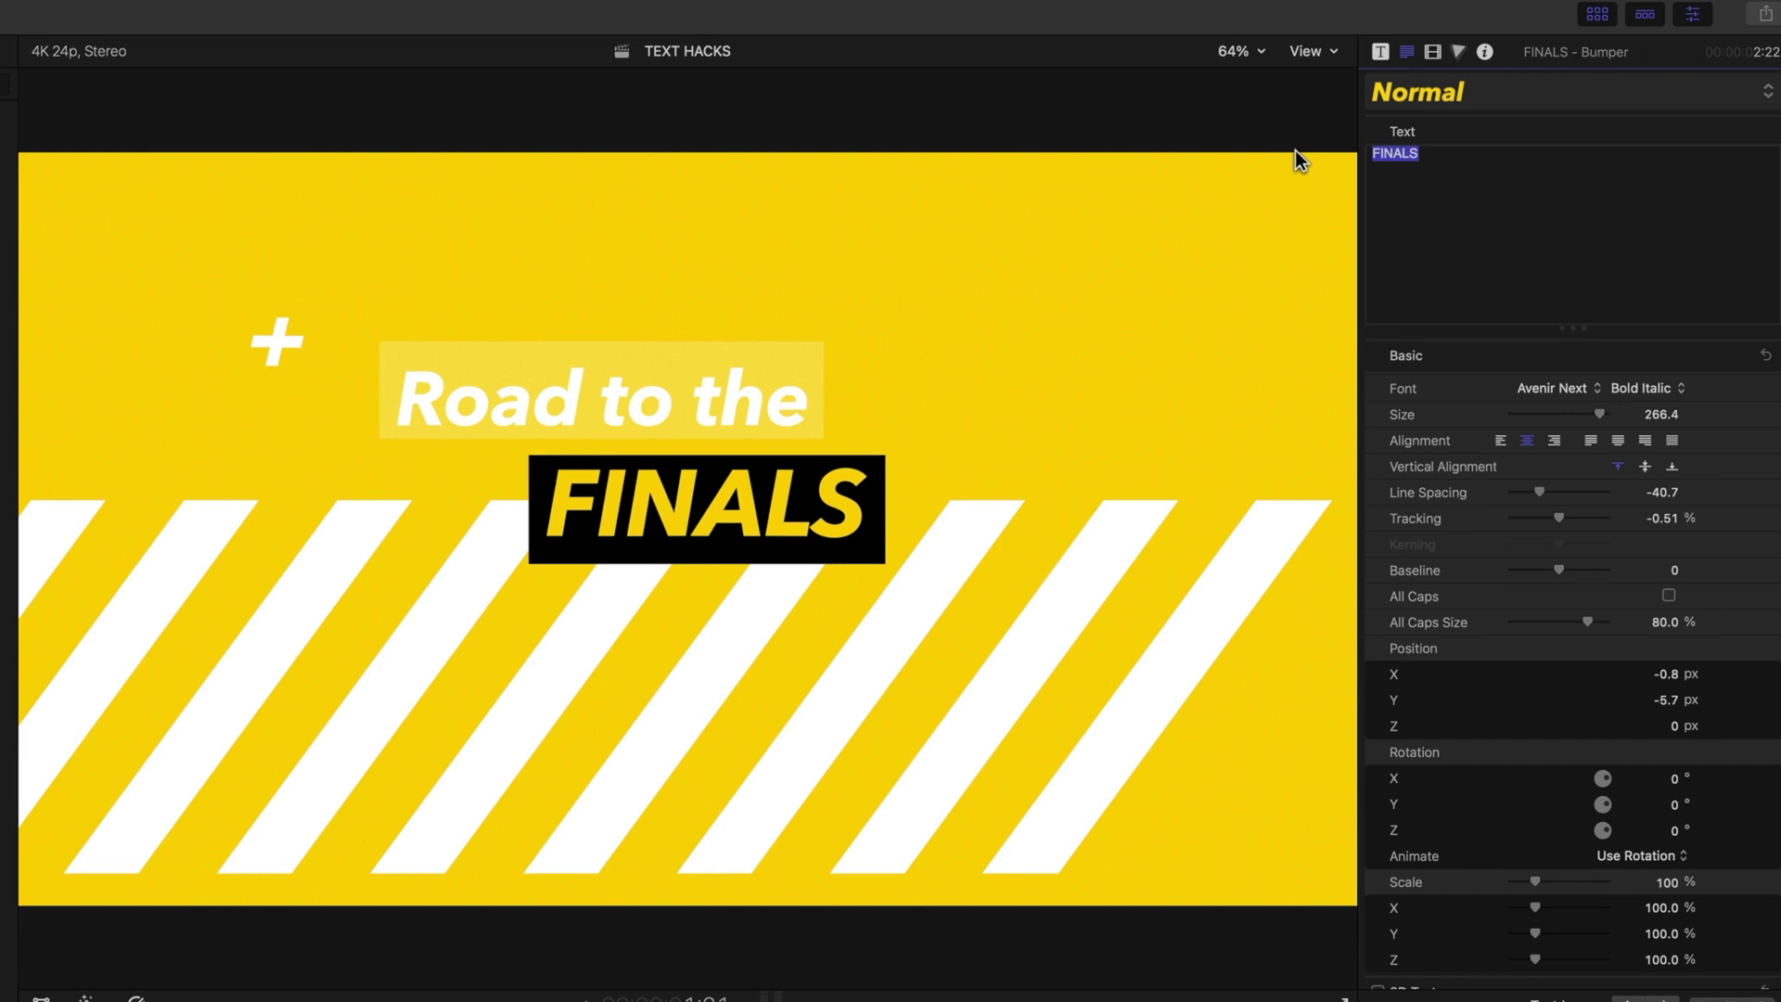
Step: Change the Expressive bumper's headline text from FINALS to CHAMPIONSHIPS
{"action": "type", "text": "CHA"}
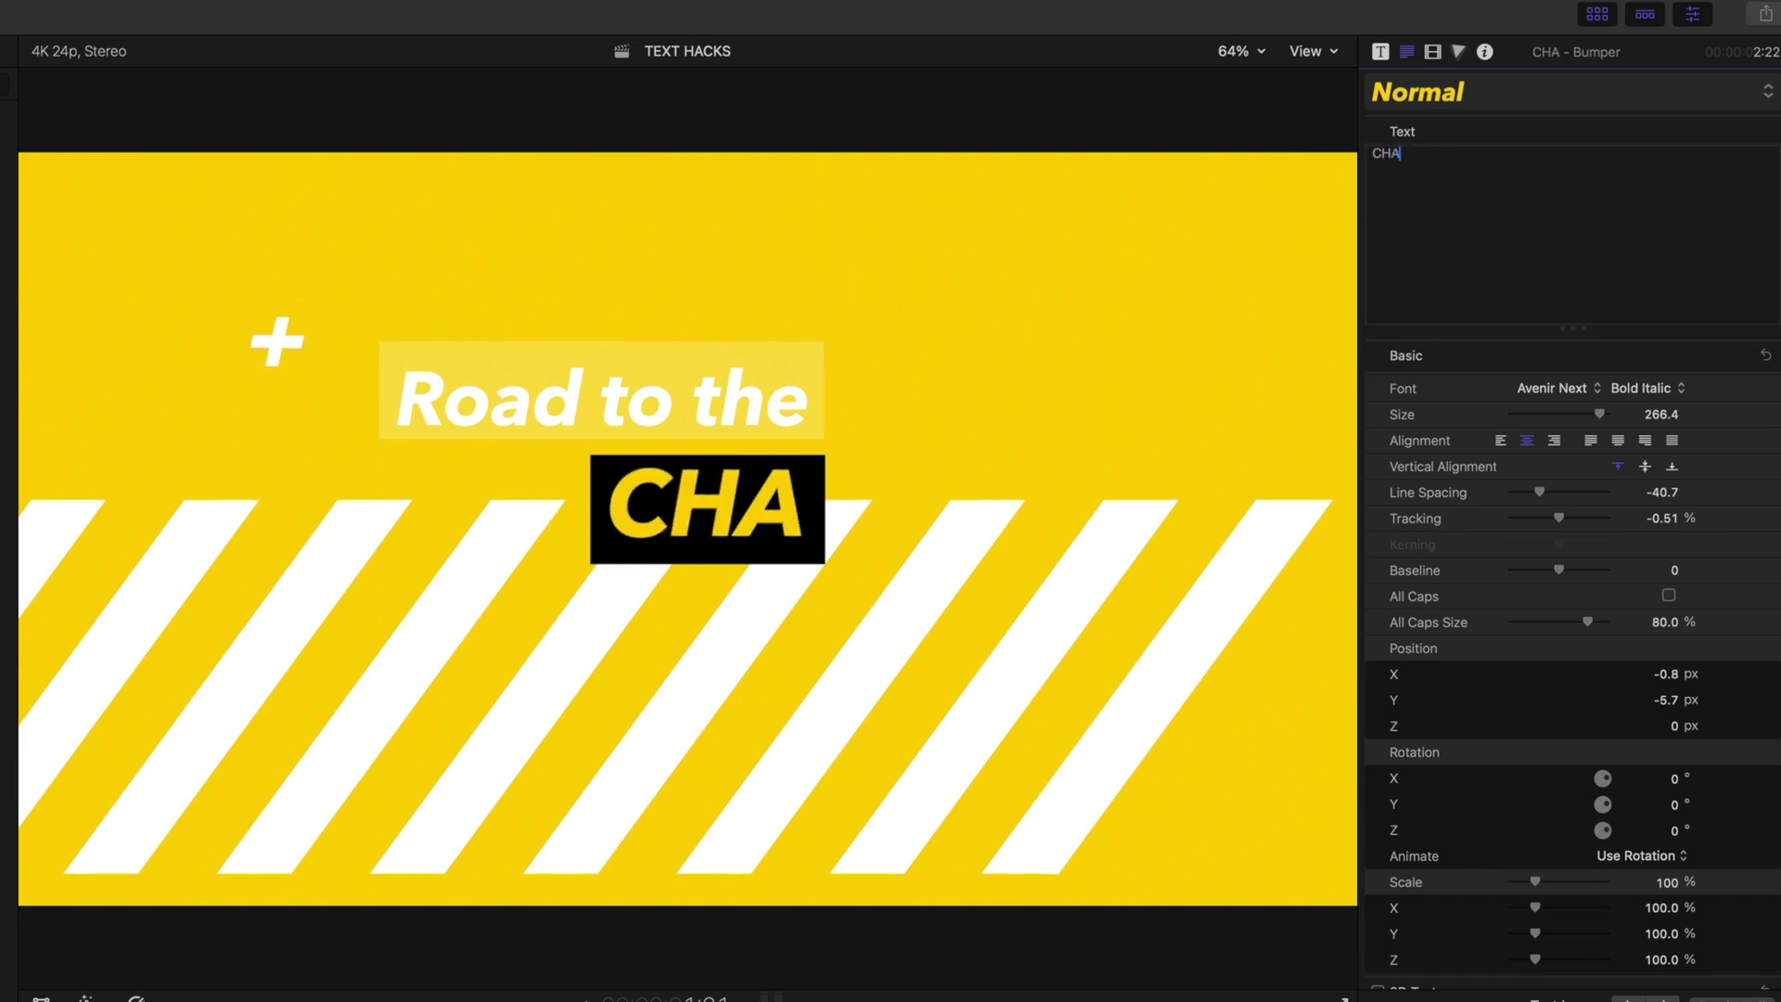
{"action": "type", "text": "MPI"}
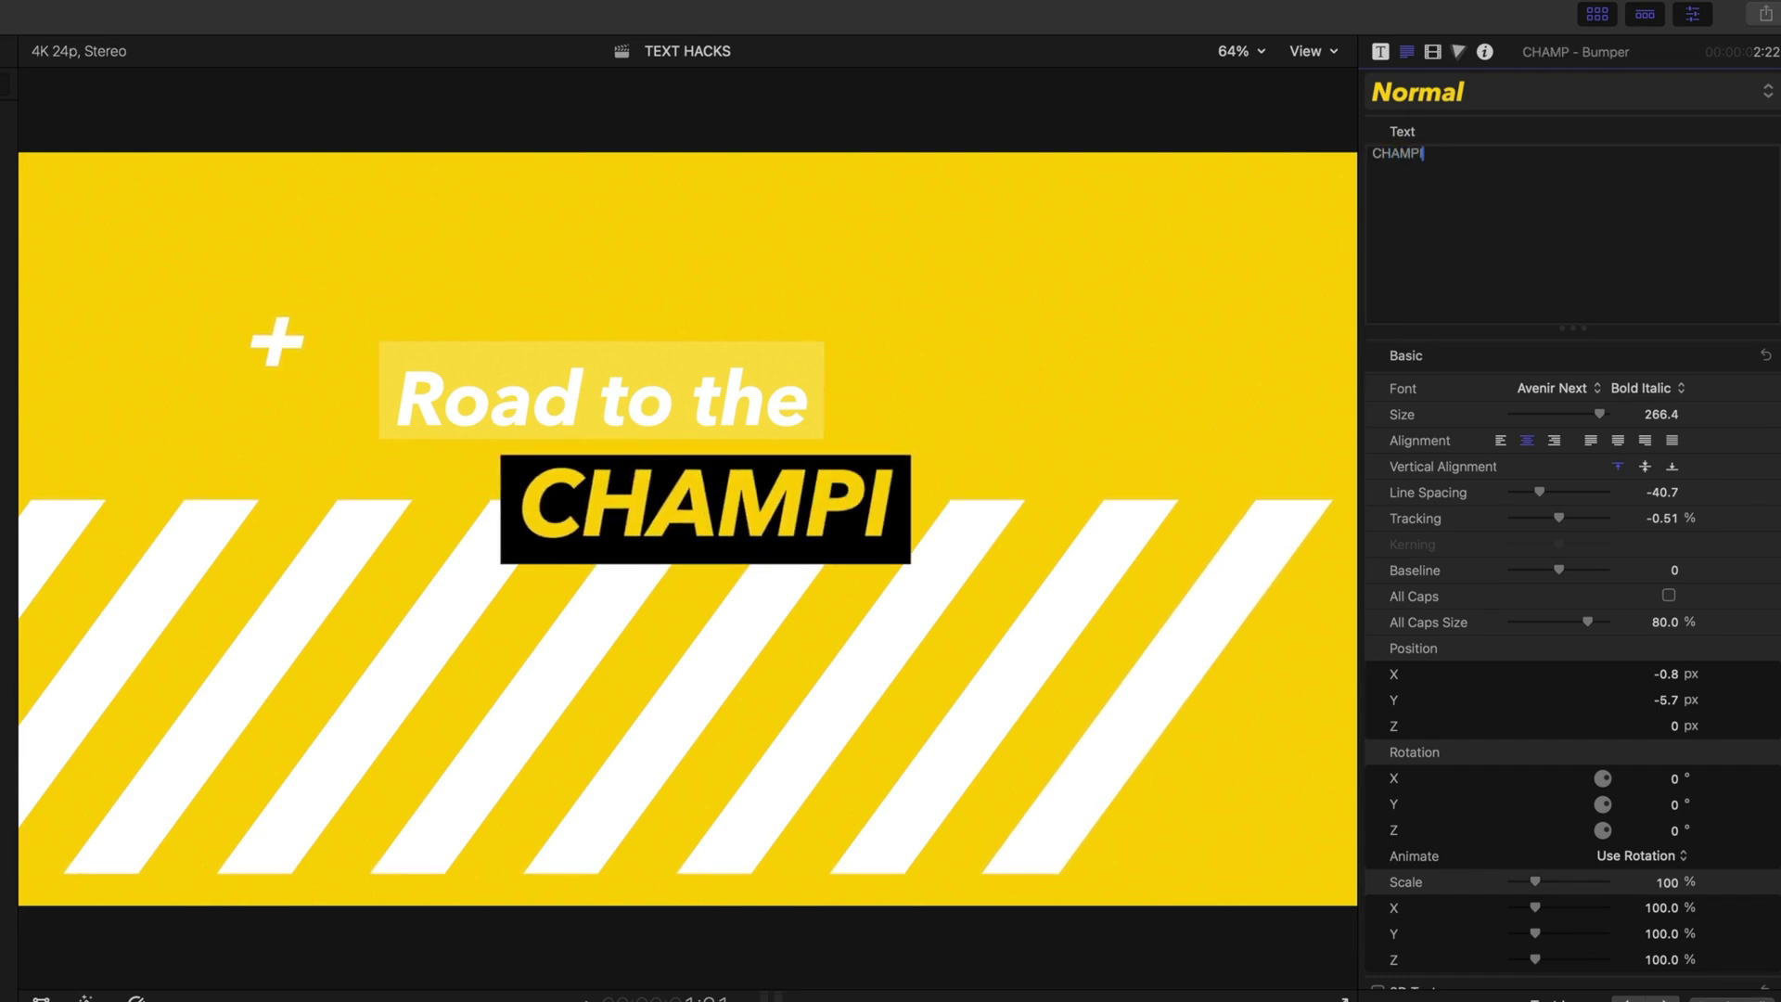
{"action": "type", "text": "ONSHIP"}
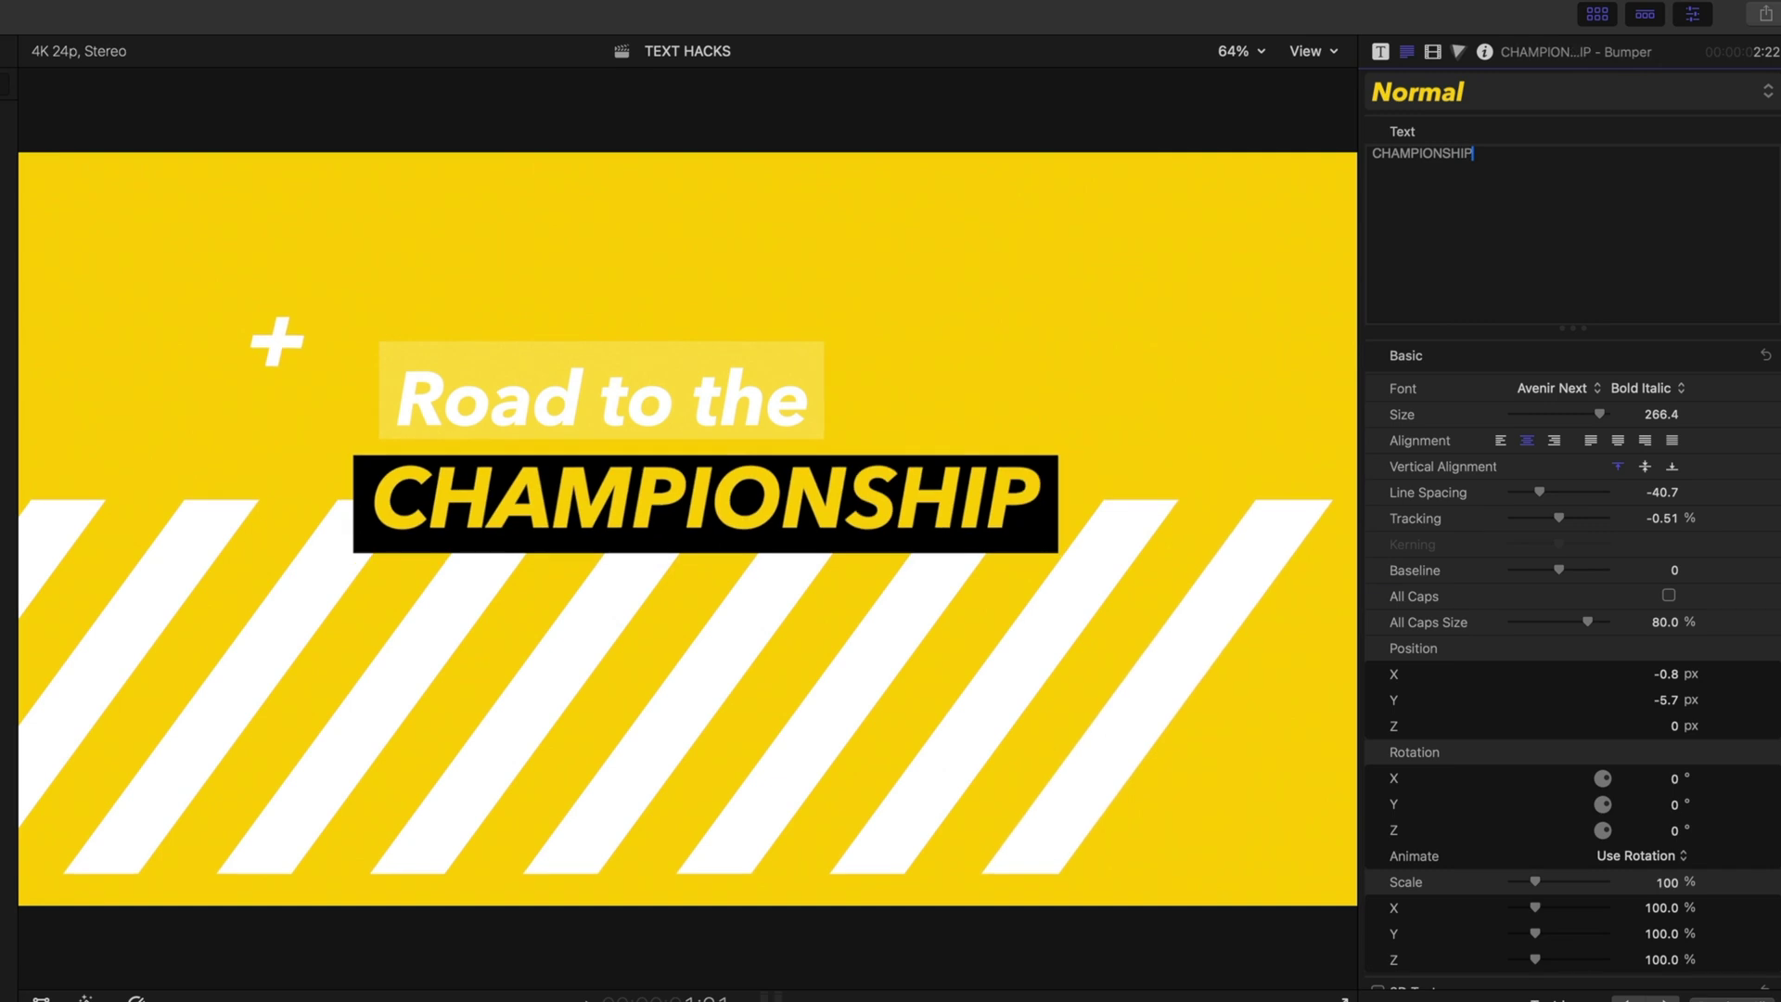
{"action": "type", "text": "S"}
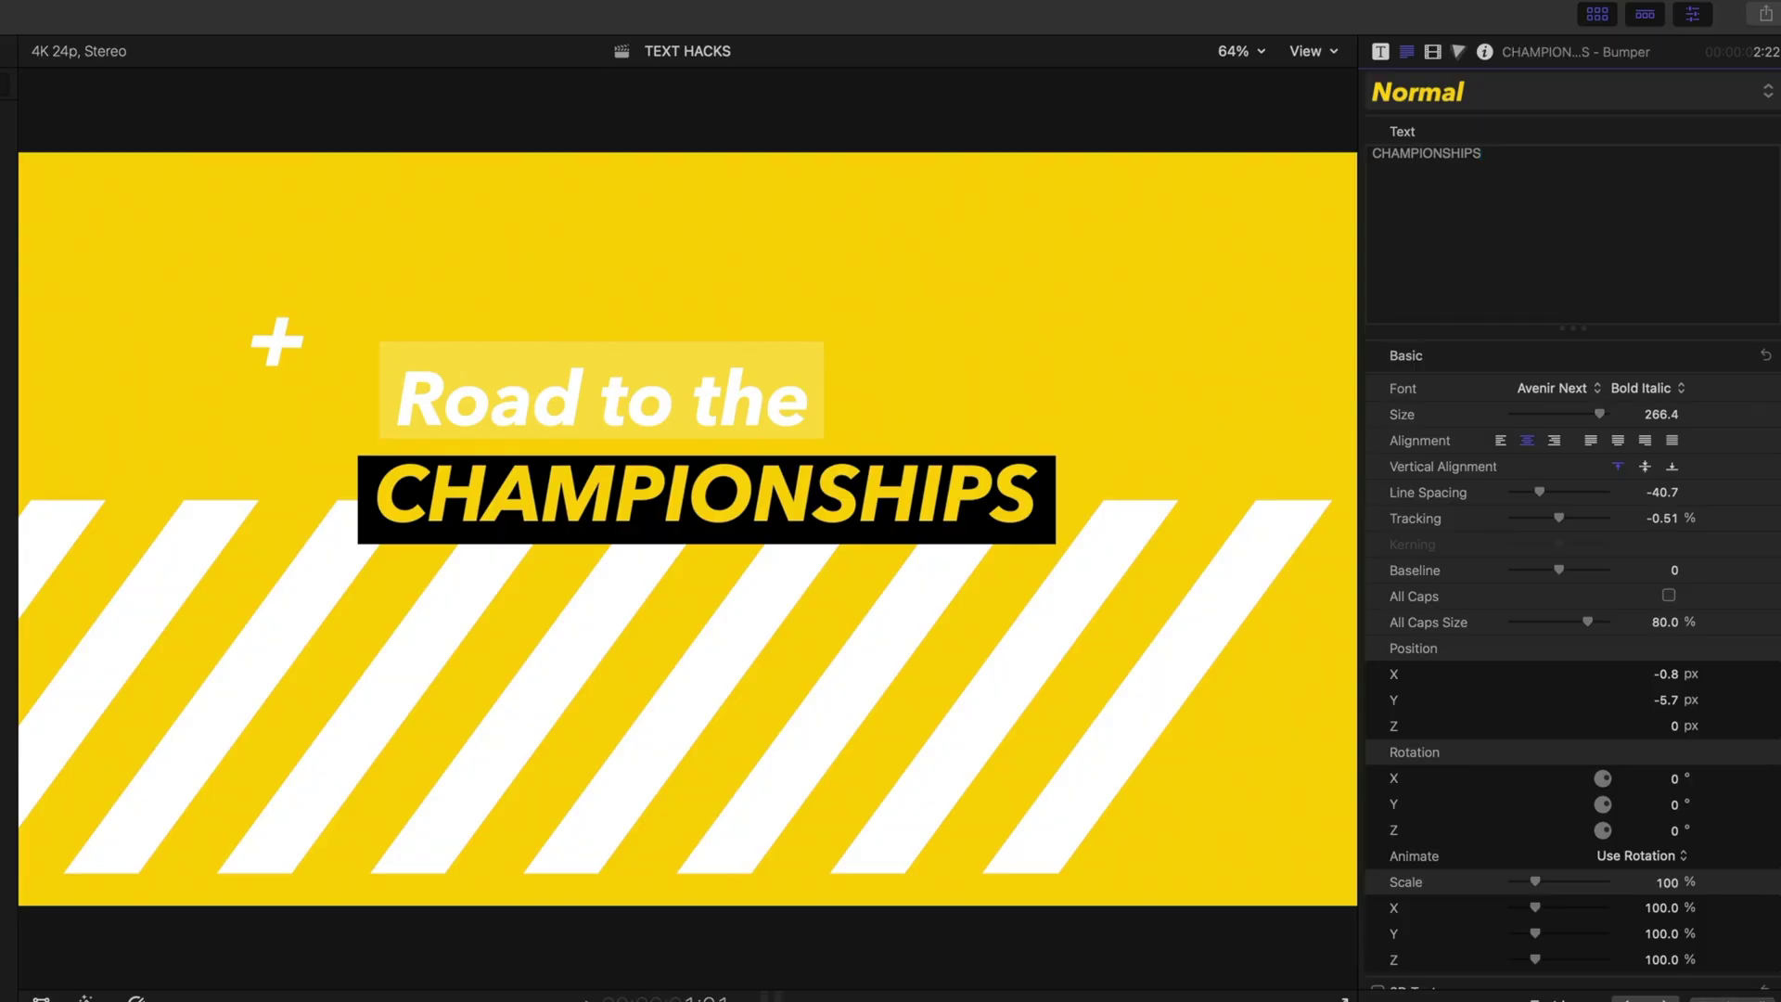
Step: Set the CHAMPIONSHIPS headline to size 566.3 and widen its text box to about 3,600 px with the ruler displayed
{"action": "left_click_drag", "start_coordinate": [1590, 412], "coordinate": [1670, 436]}
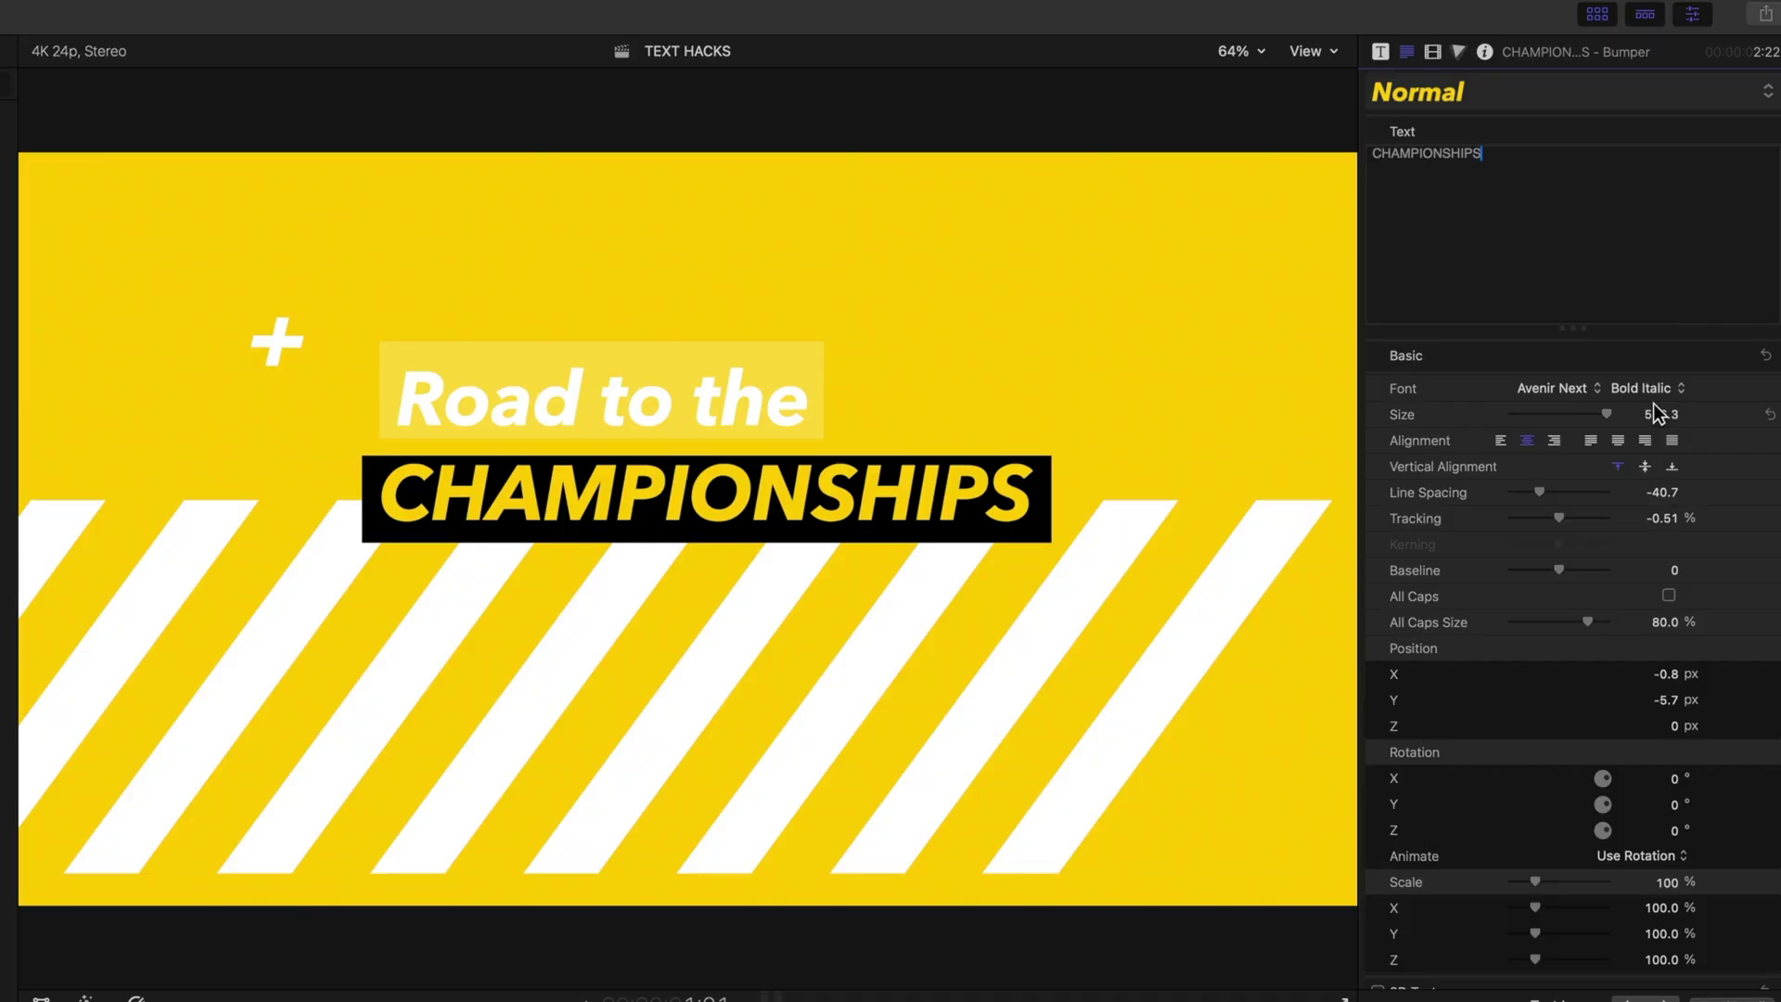
{"action": "double_click", "coordinate": [1006, 485]}
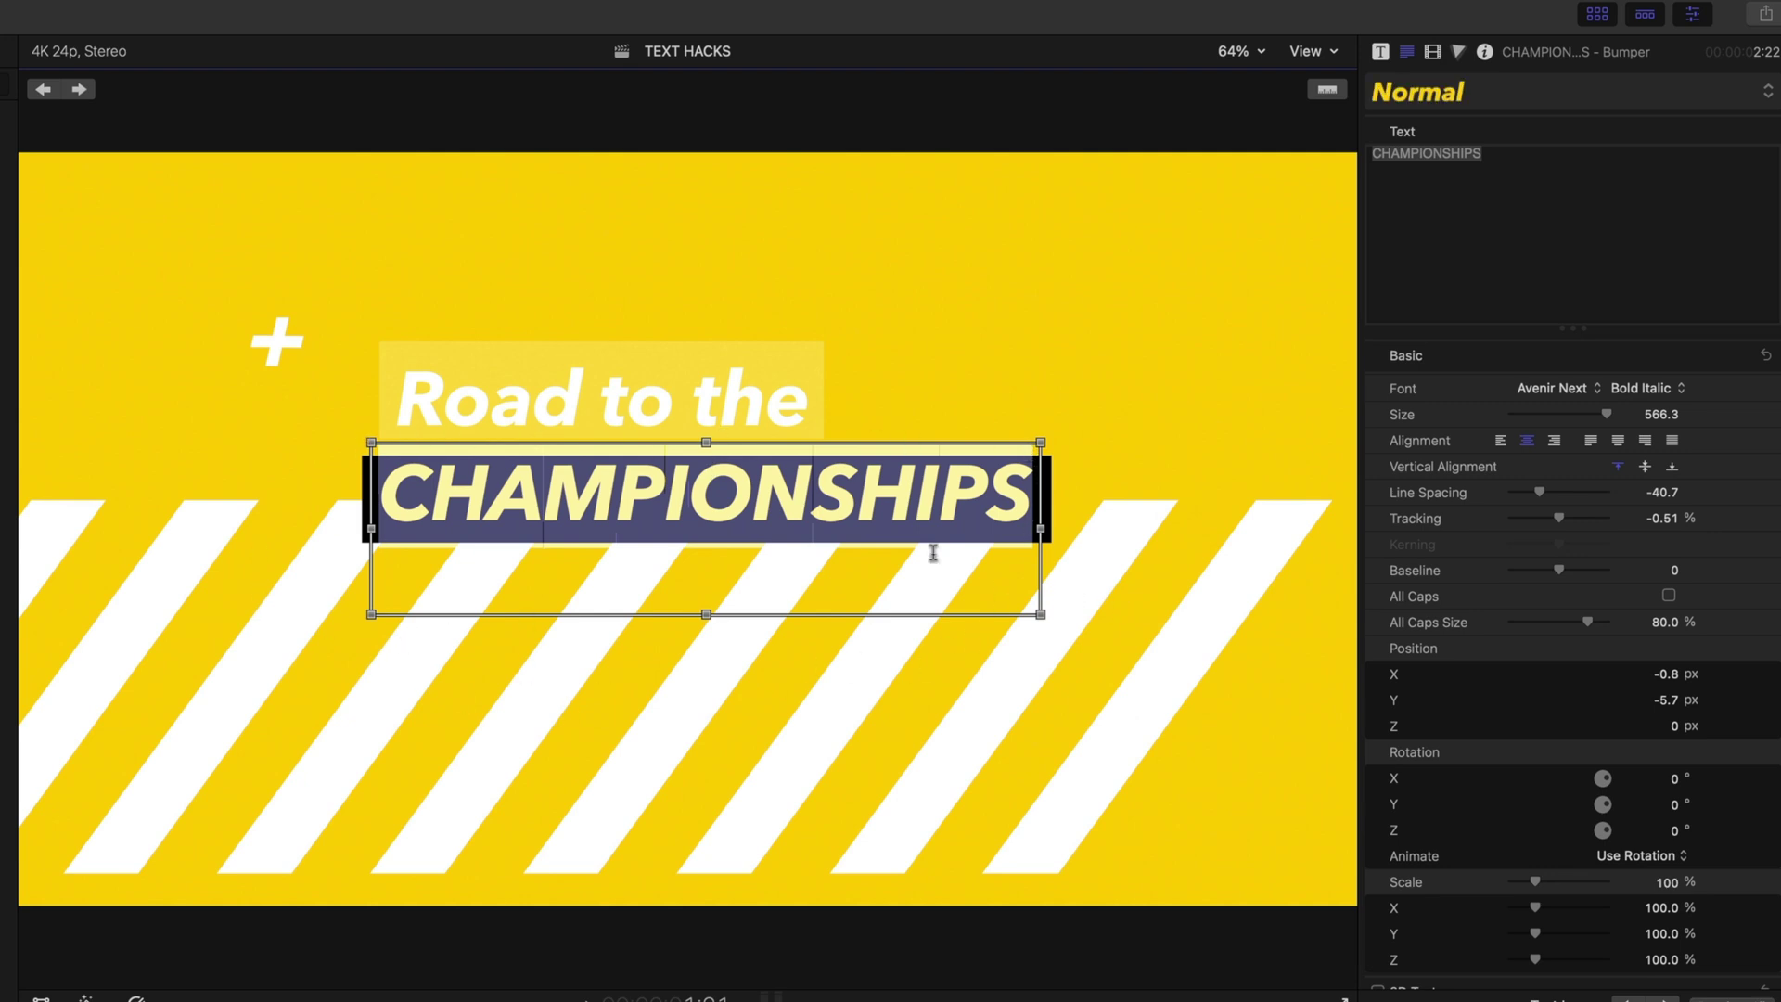
{"action": "left_click_drag", "start_coordinate": [372, 619], "coordinate": [35, 843]}
{"action": "left_click_drag", "start_coordinate": [1040, 637], "coordinate": [1314, 640]}
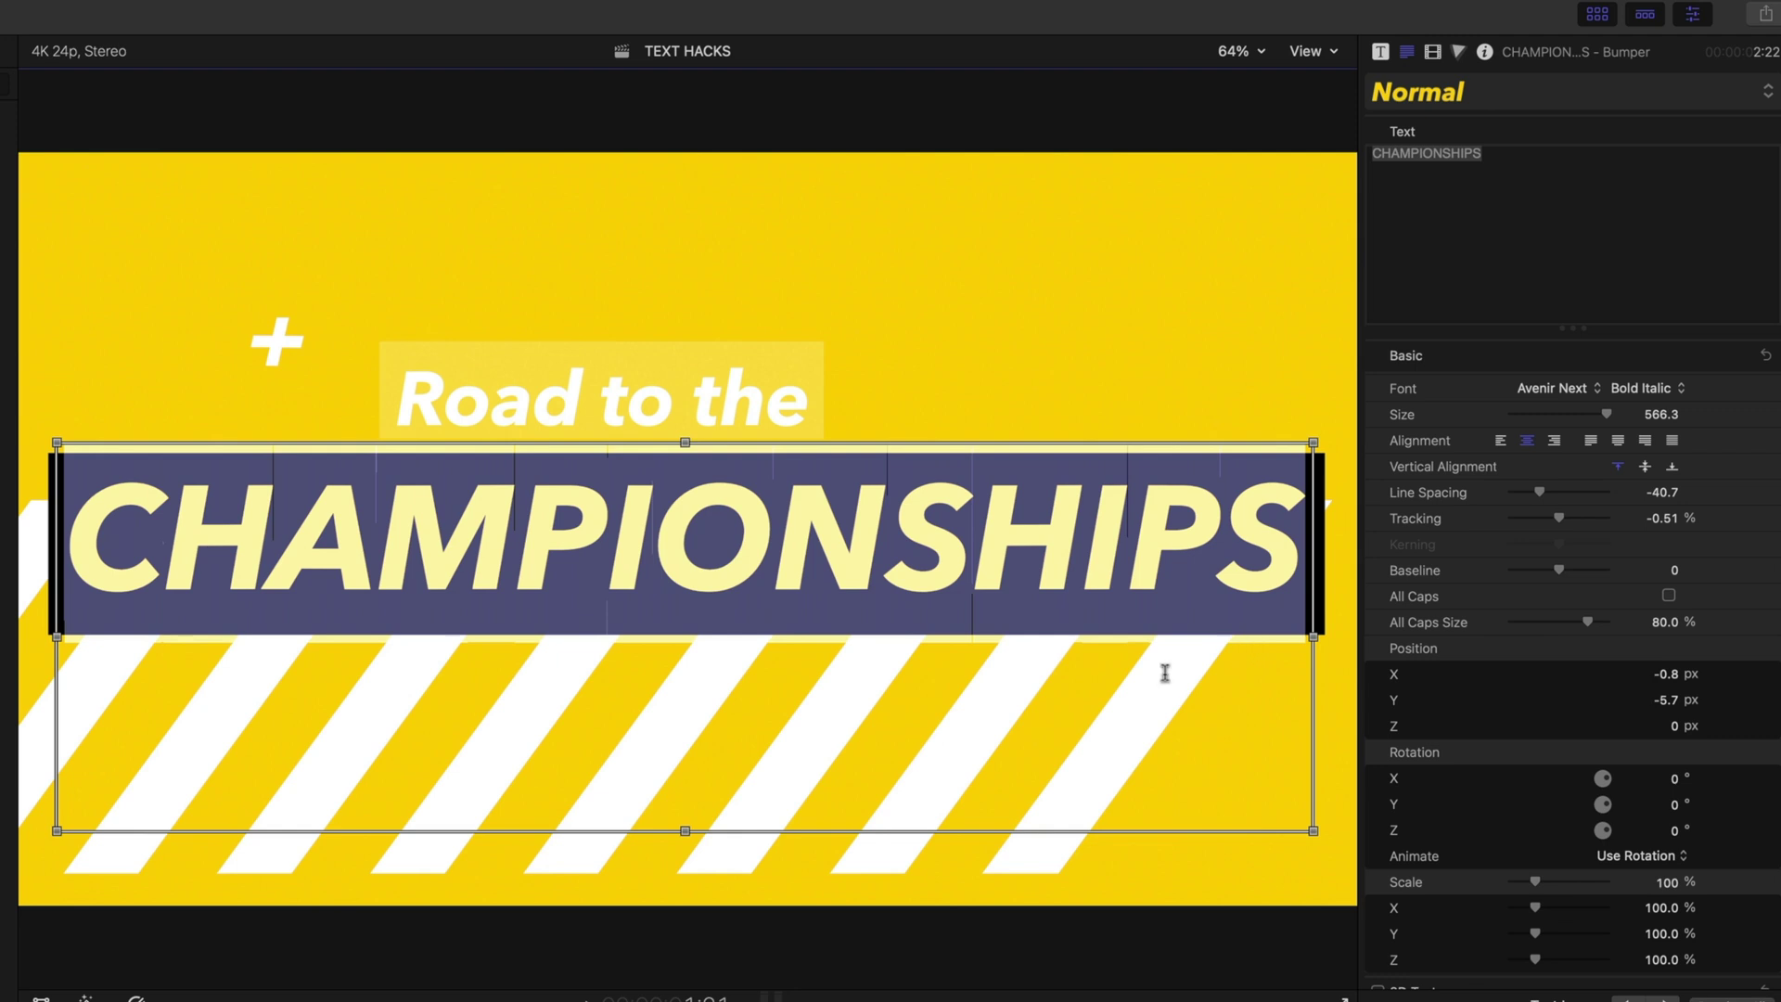
{"action": "left_click", "coordinate": [1122, 563]}
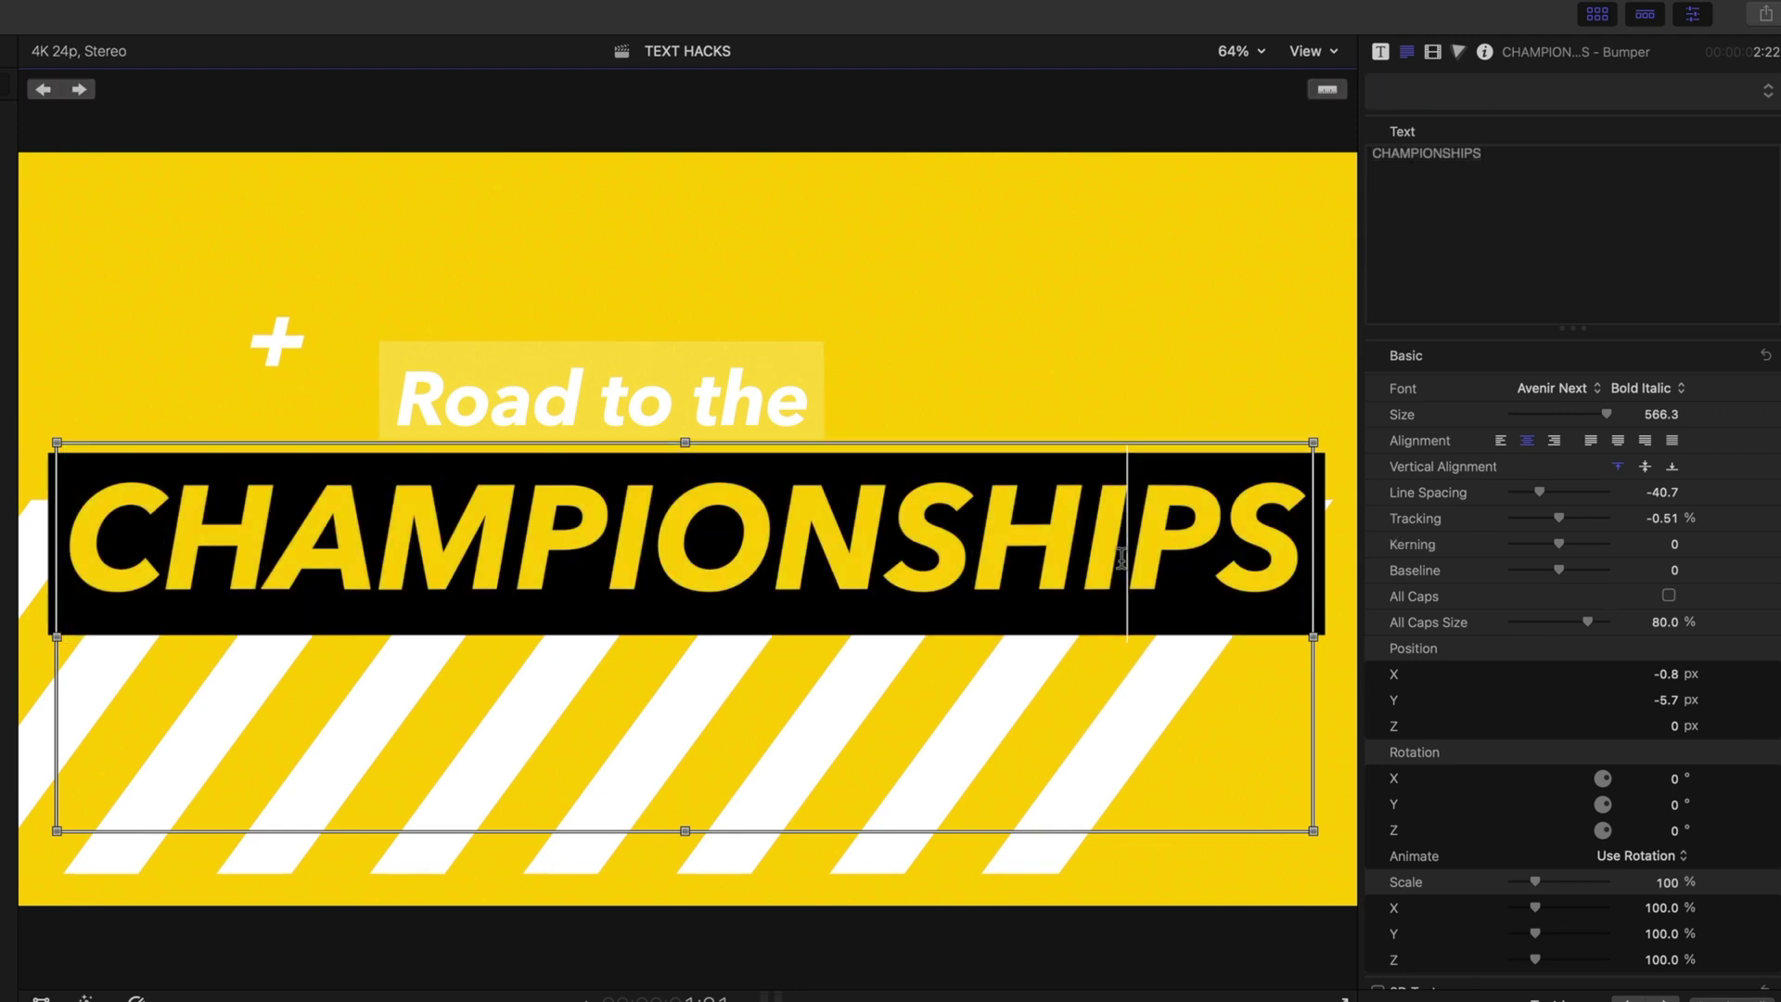
{"action": "left_click", "coordinate": [1321, 93]}
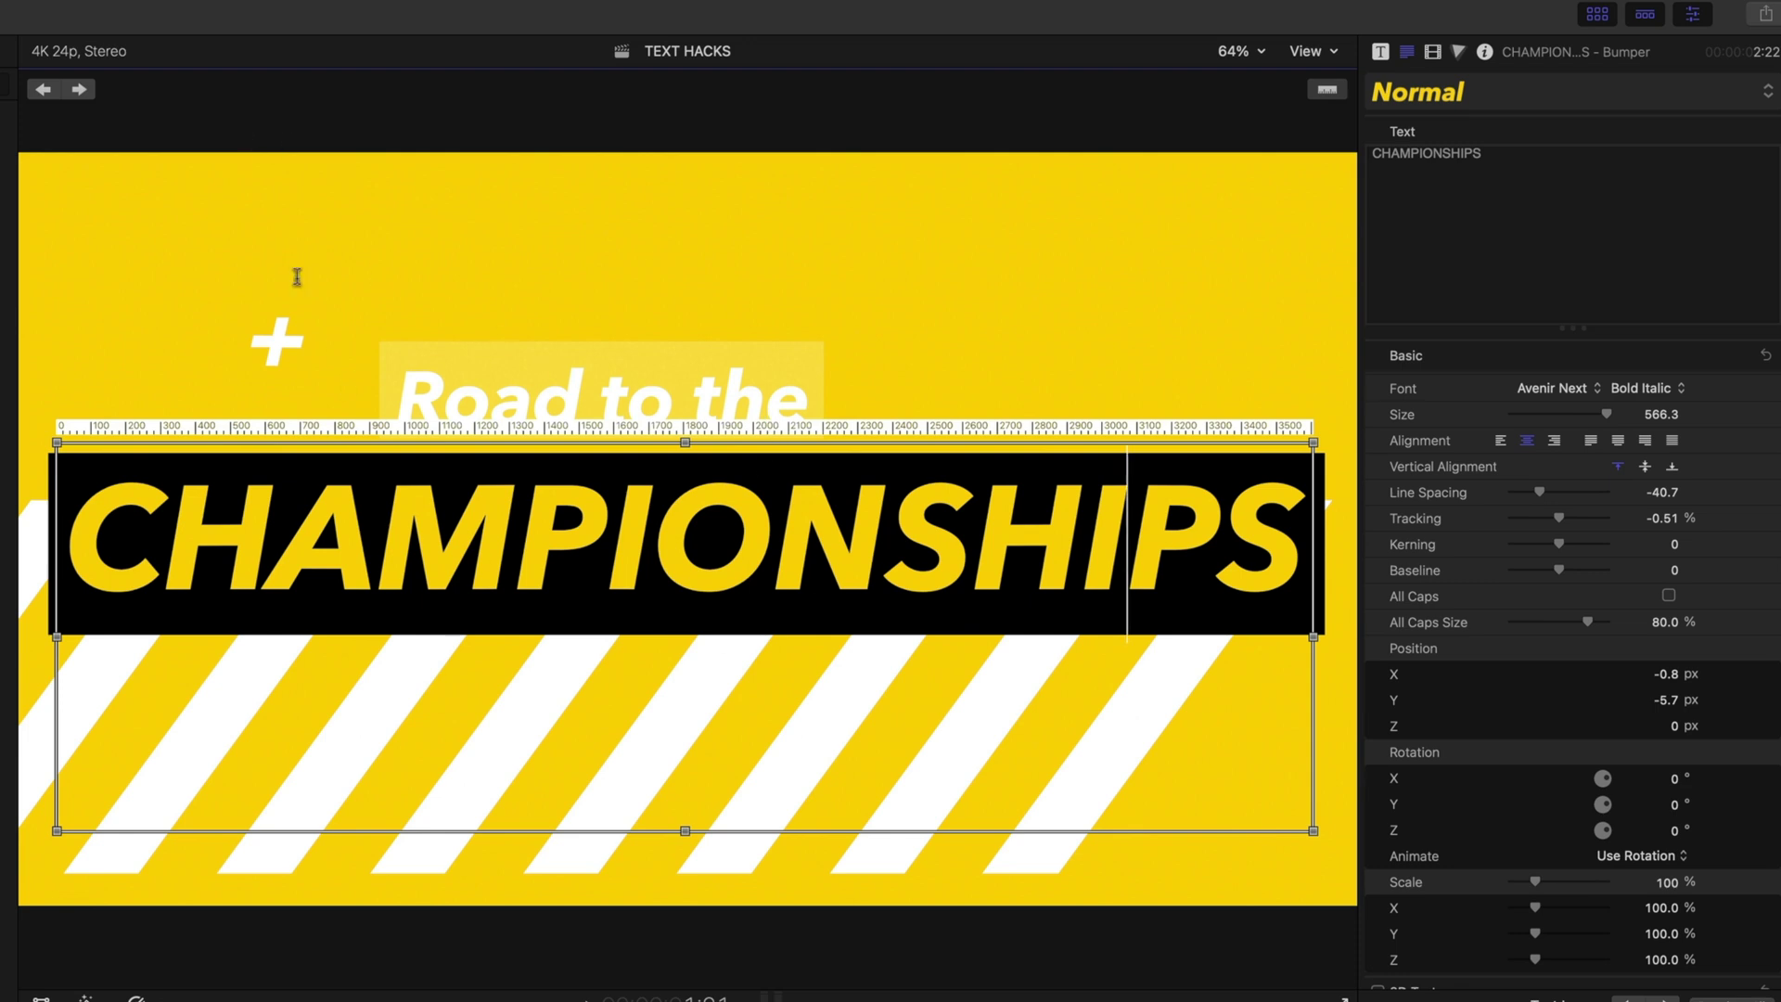
Step: Enlarge the "Road to the" text box to about 2,900 px wide and set its font size to 399
{"action": "left_click", "coordinate": [83, 91]}
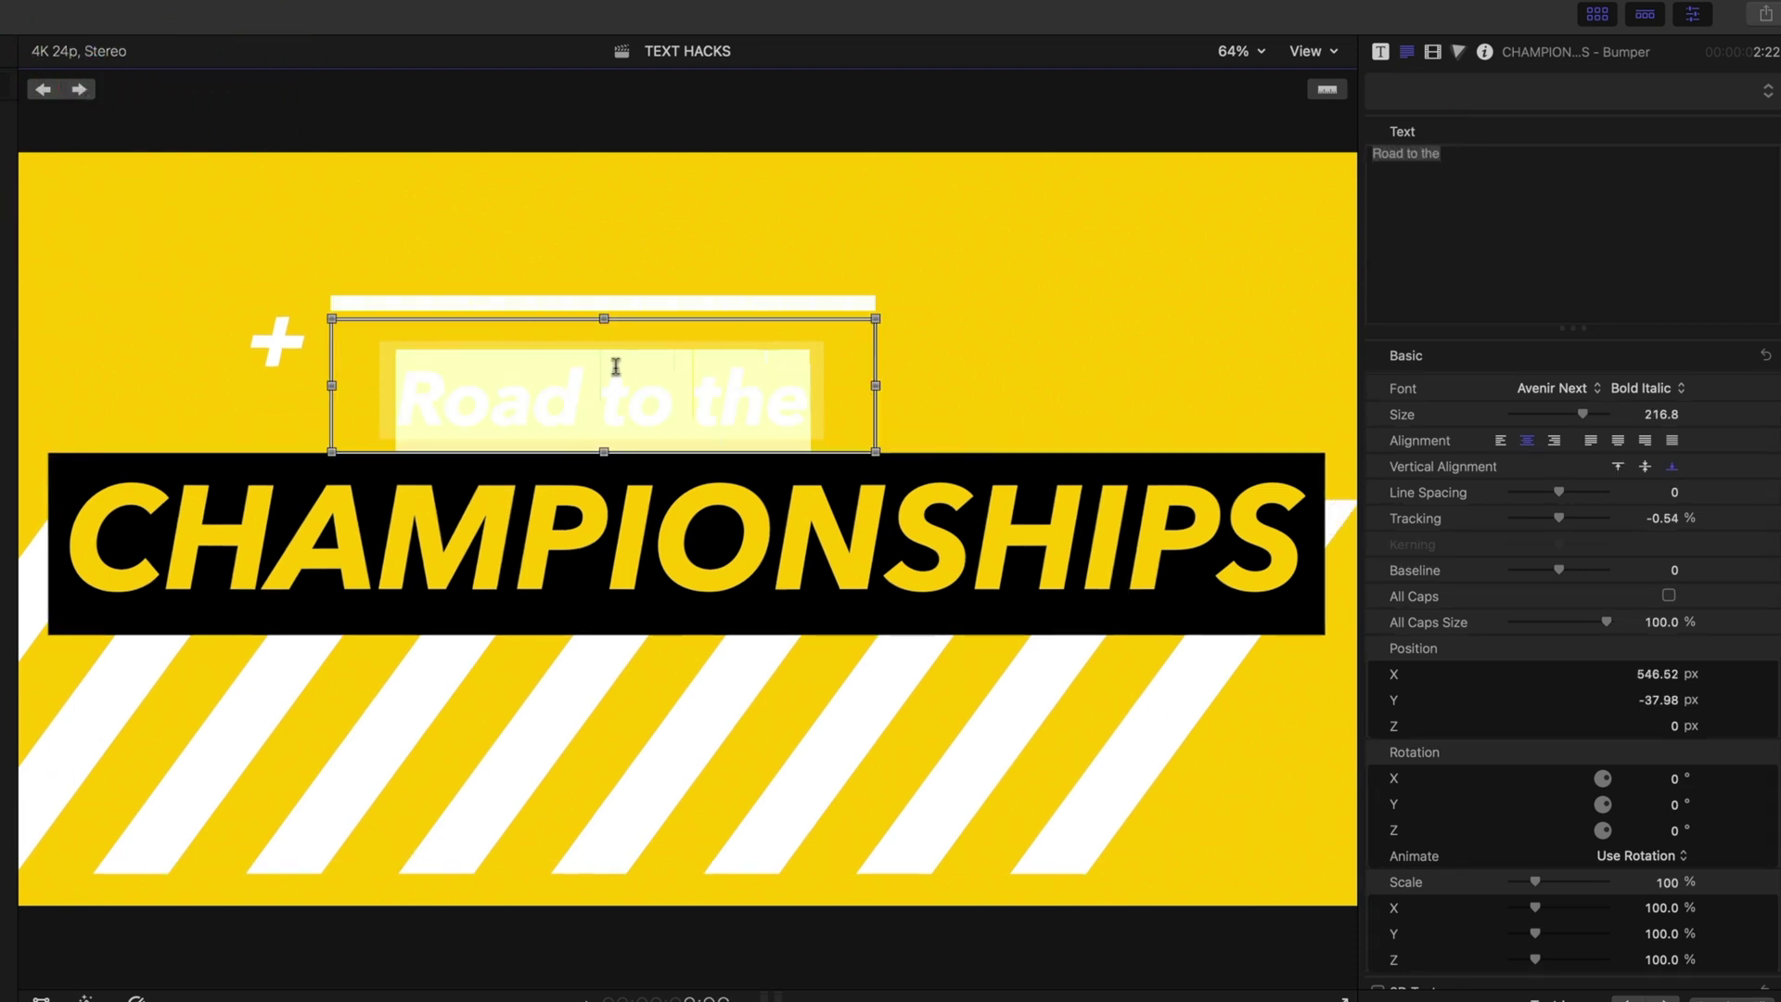
{"action": "left_click_drag", "start_coordinate": [875, 454], "coordinate": [1185, 491]}
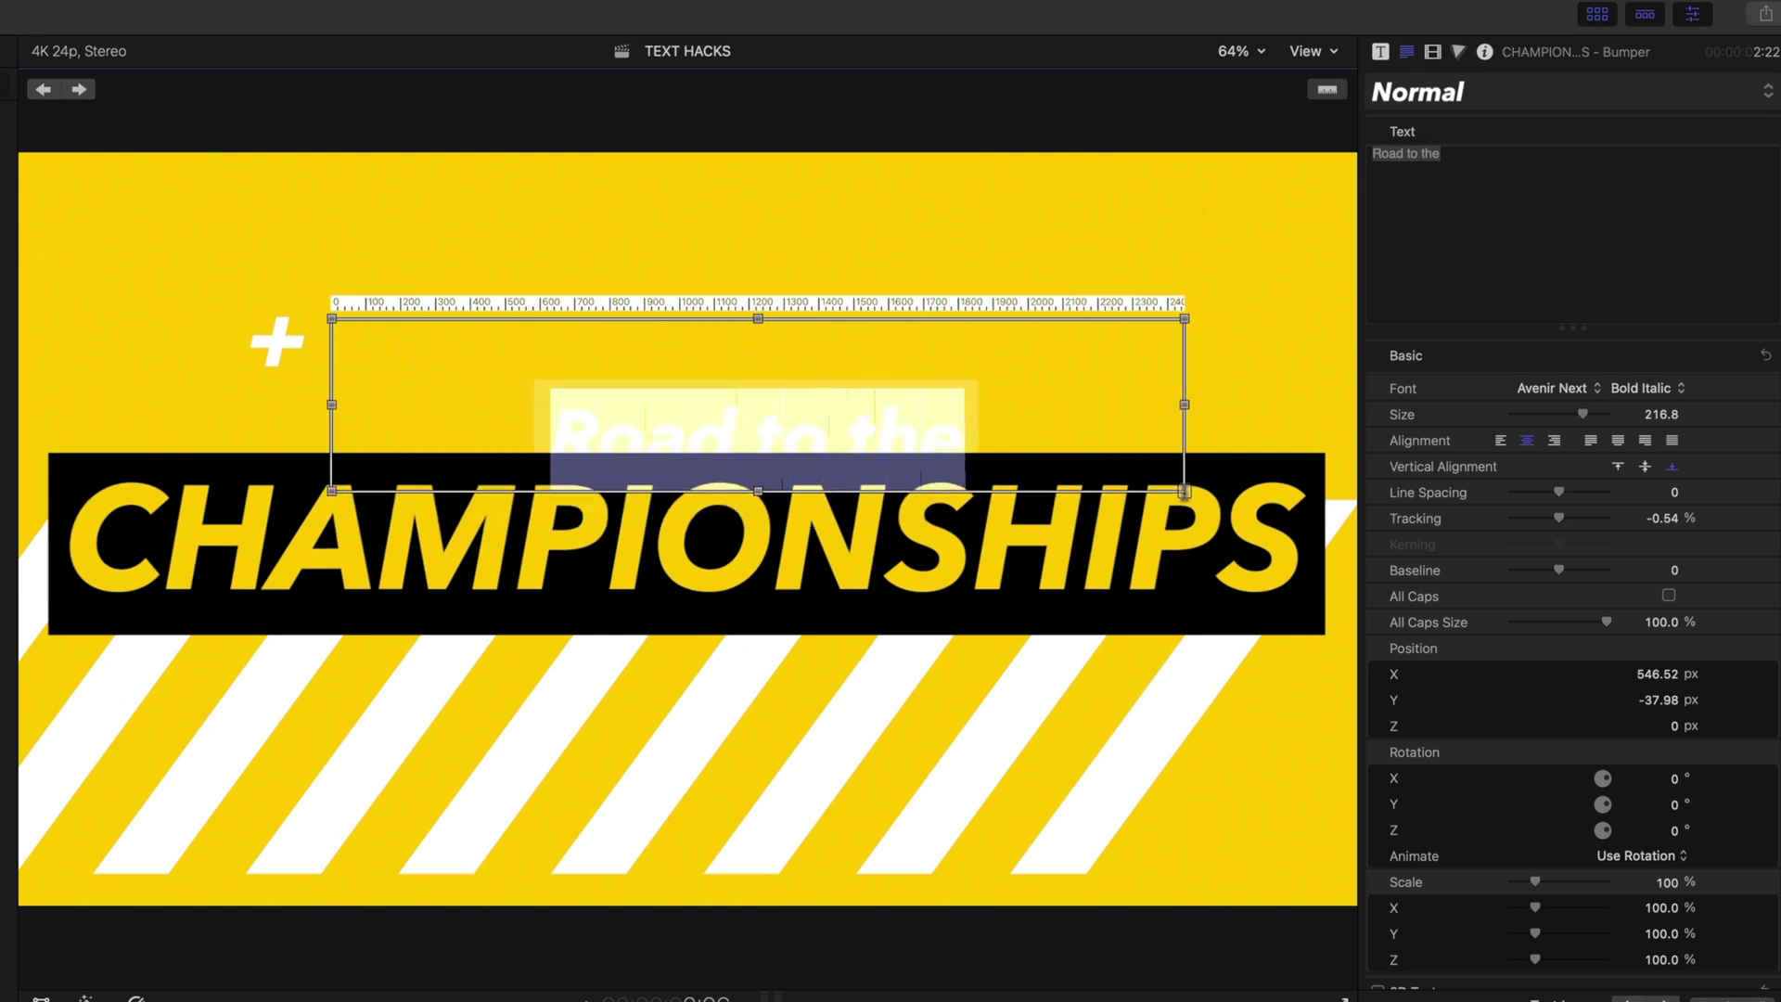
{"action": "left_click_drag", "start_coordinate": [1594, 414], "coordinate": [1607, 414]}
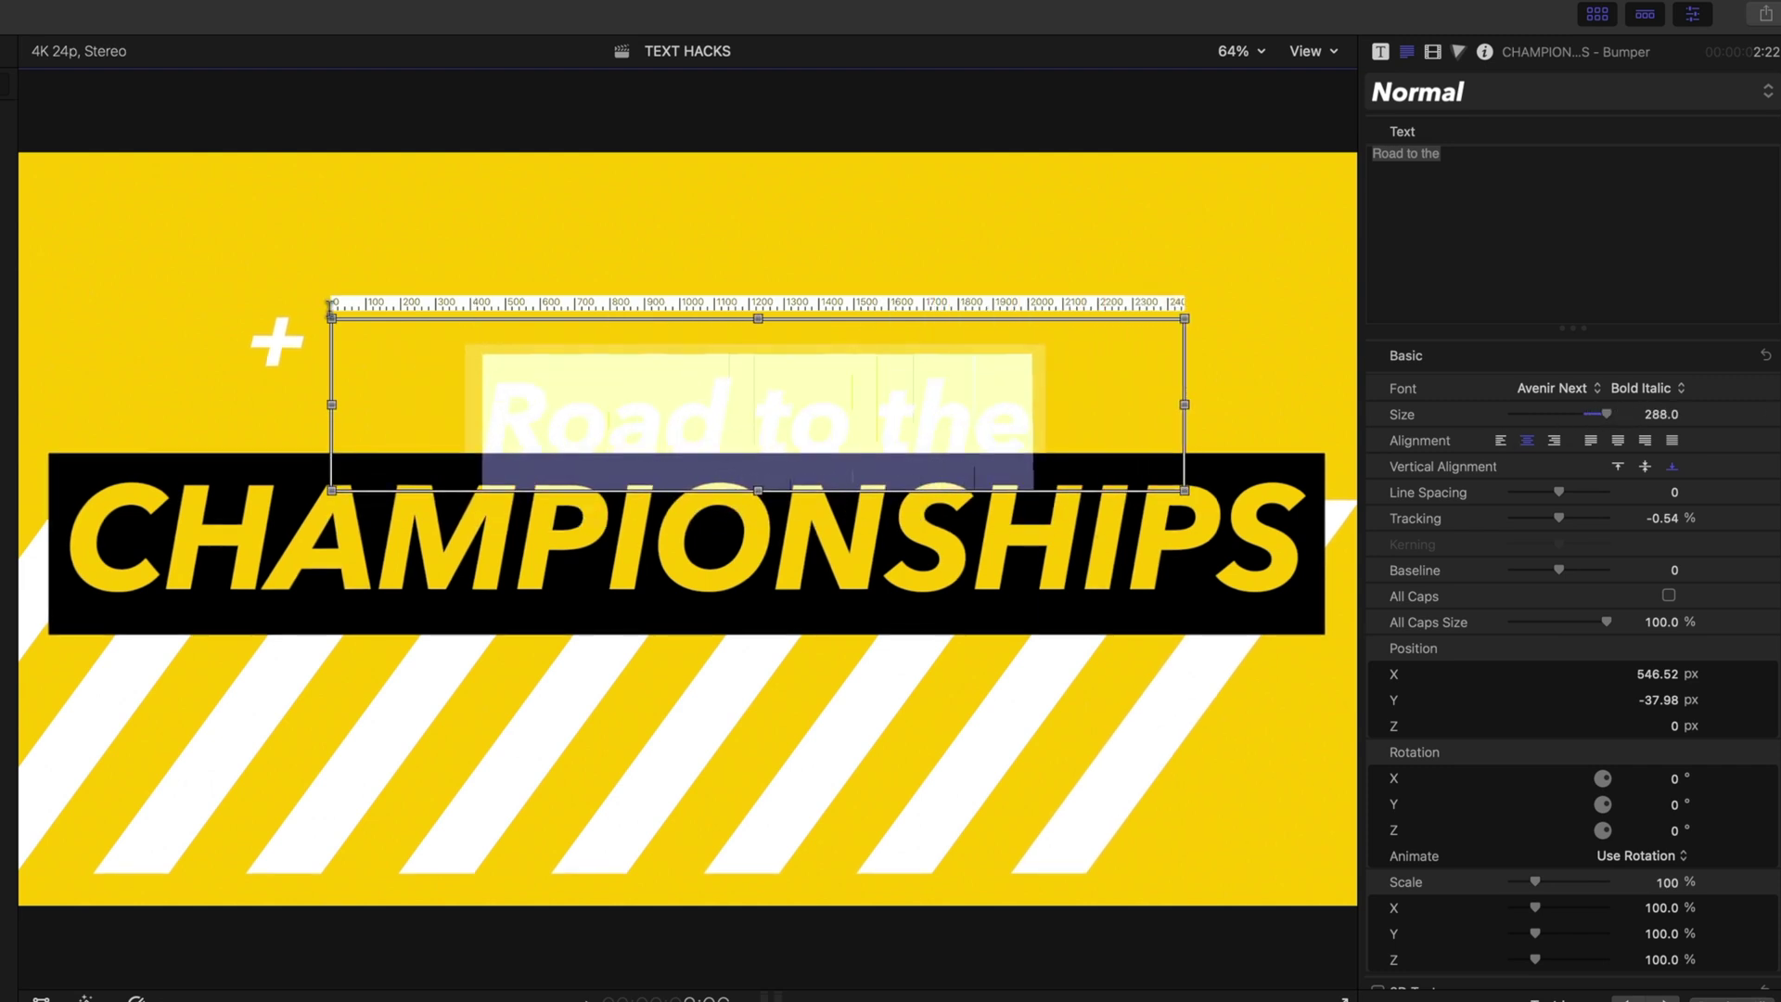
{"action": "left_click_drag", "start_coordinate": [321, 315], "coordinate": [171, 279]}
{"action": "left_click_drag", "start_coordinate": [1666, 419], "coordinate": [1661, 415]}
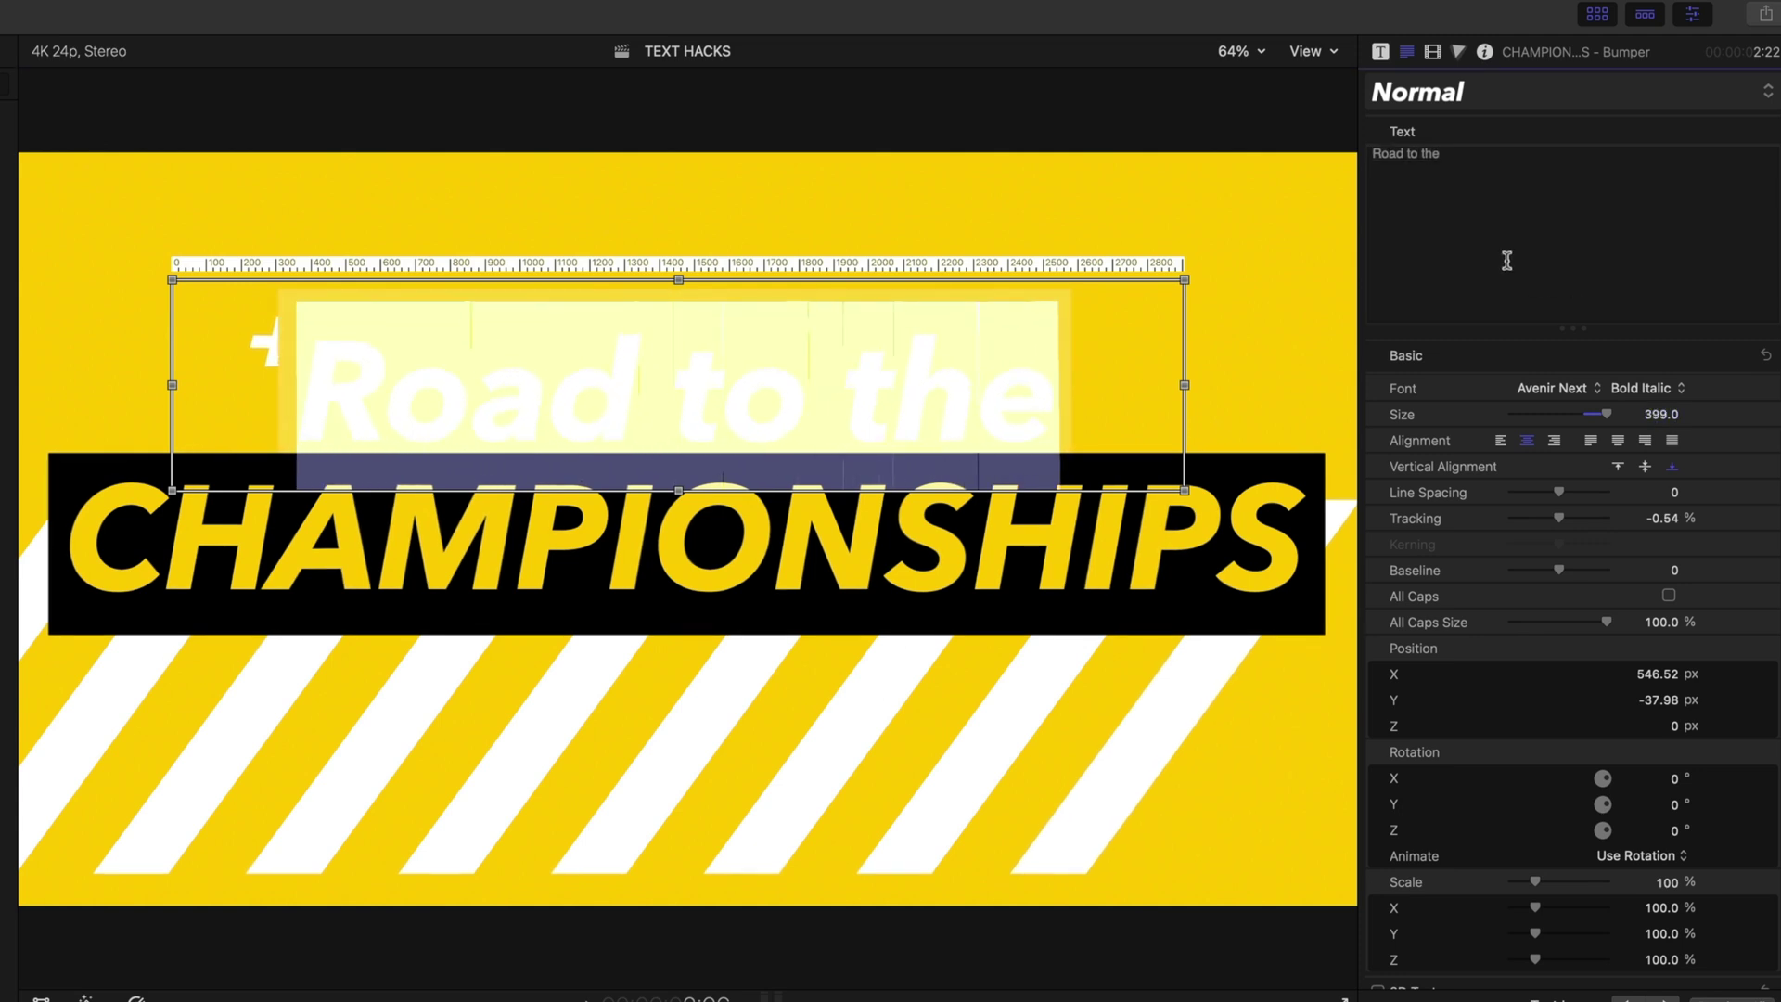
Step: Finish editing the "Road to the" text and move it above the headline, to about X 988 px, Y 30 px
{"action": "double_click", "coordinate": [516, 388]}
{"action": "key", "text": "Escape"}
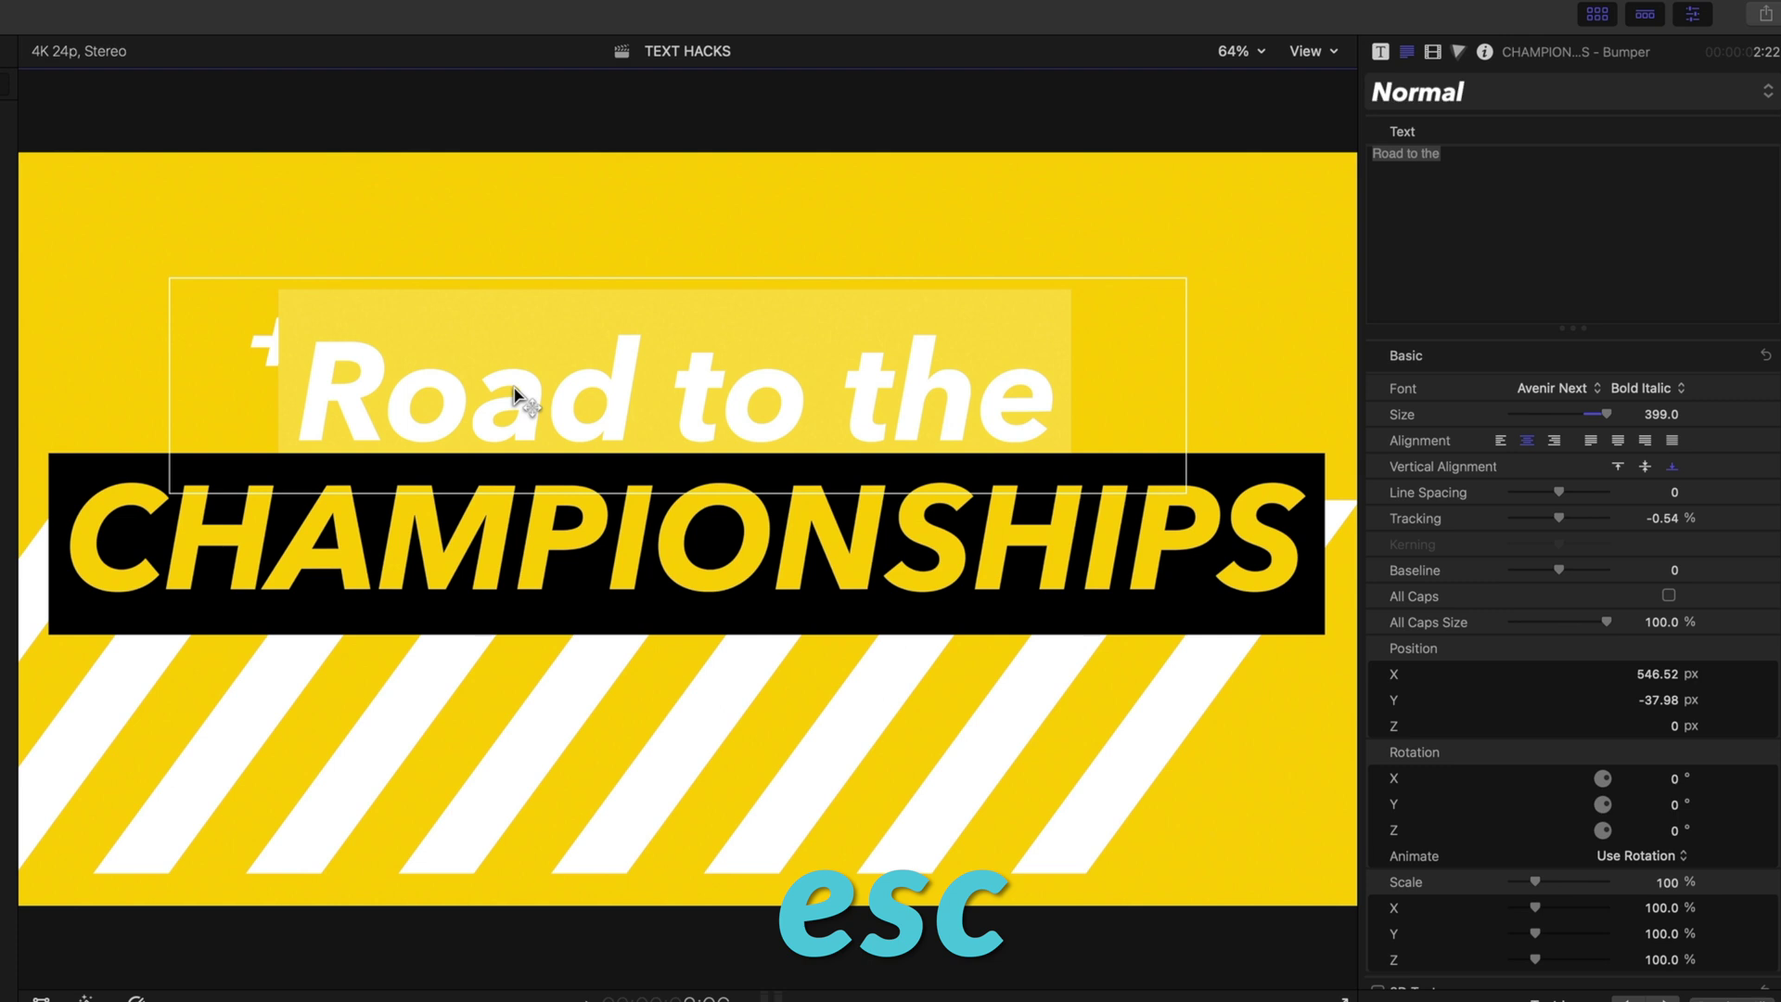
{"action": "left_click_drag", "start_coordinate": [513, 386], "coordinate": [571, 364]}
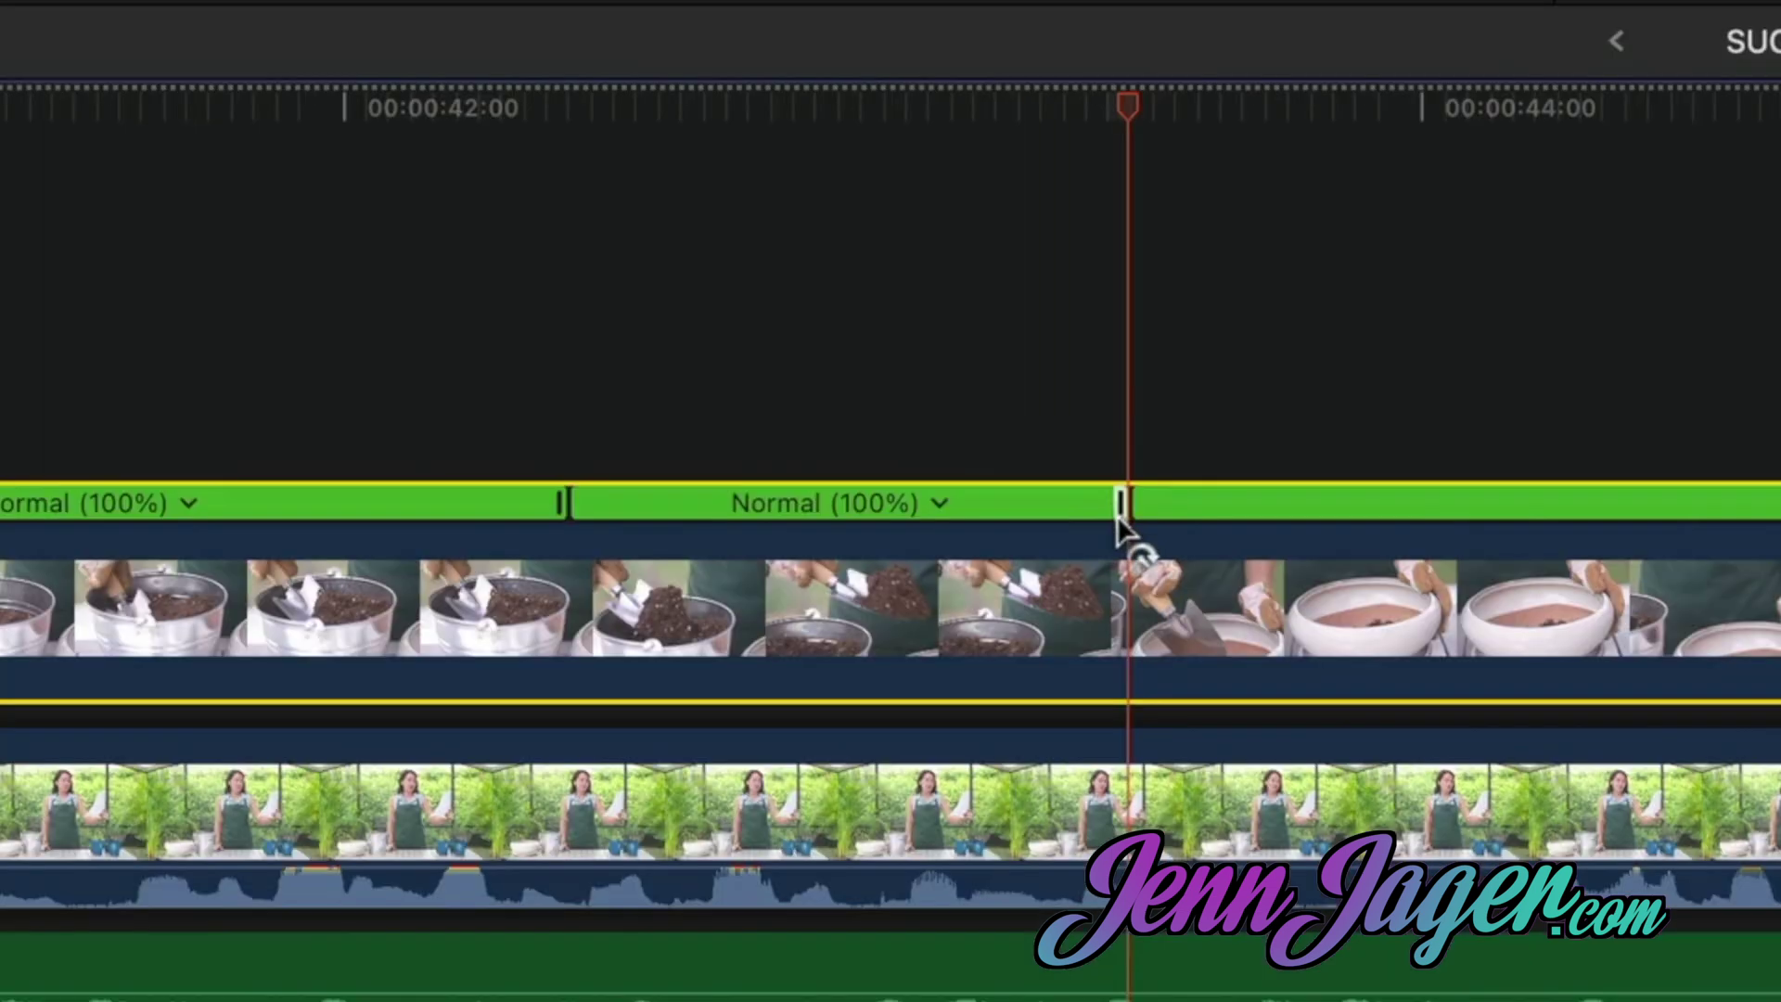
{"action": "left_click_drag", "start_coordinate": [1125, 509], "coordinate": [1054, 510]}
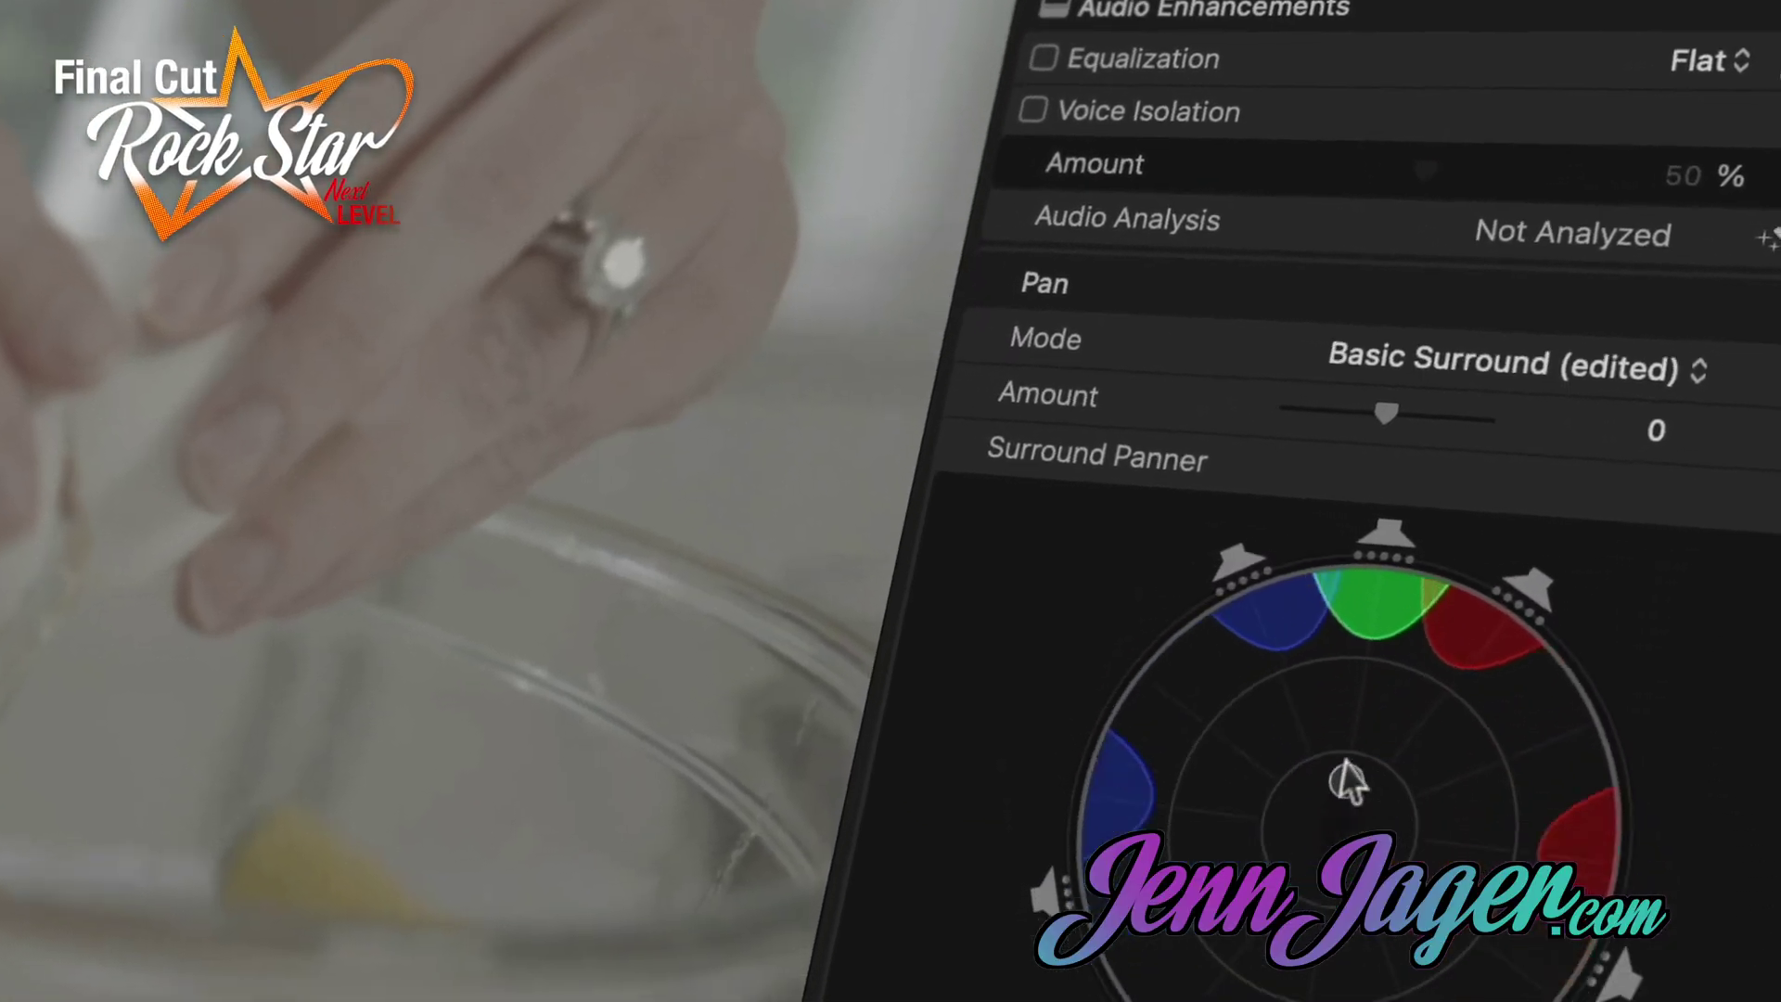
{"action": "left_click_drag", "start_coordinate": [1351, 780], "coordinate": [1373, 618]}
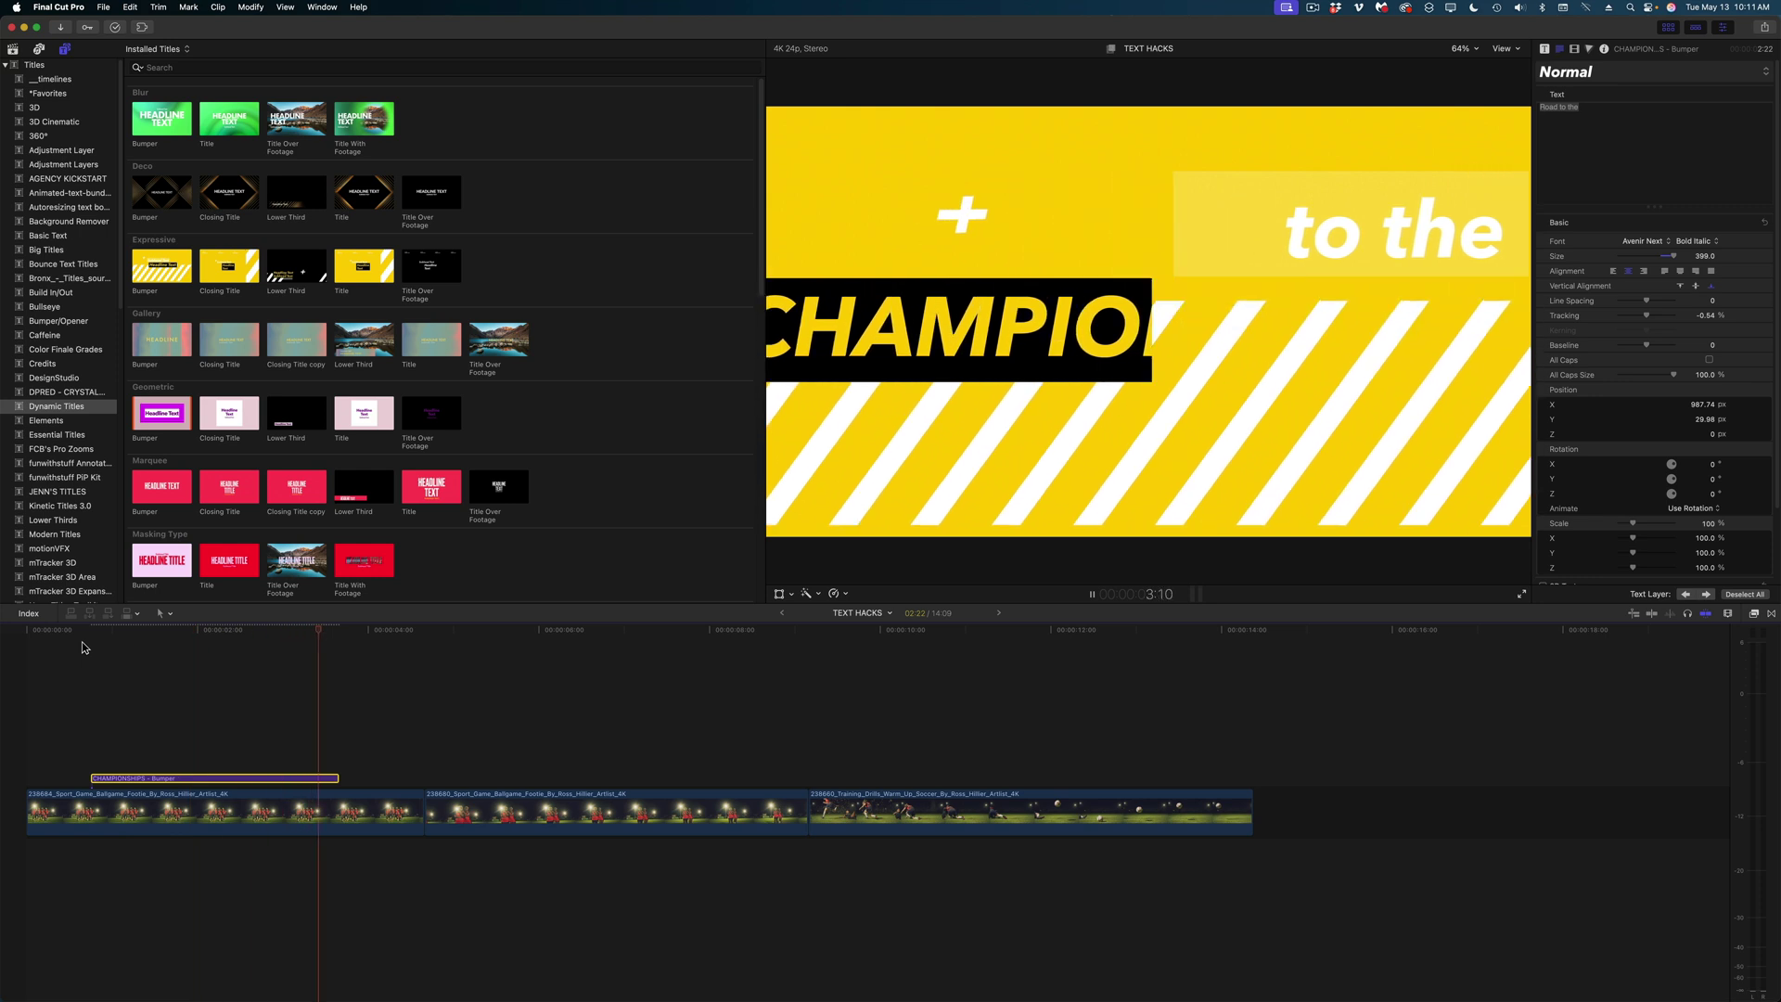
Step: Play the CHAMPIONSHIPS title back from just before its start to check the animation with the enlarged text
{"action": "left_click", "coordinate": [214, 653]}
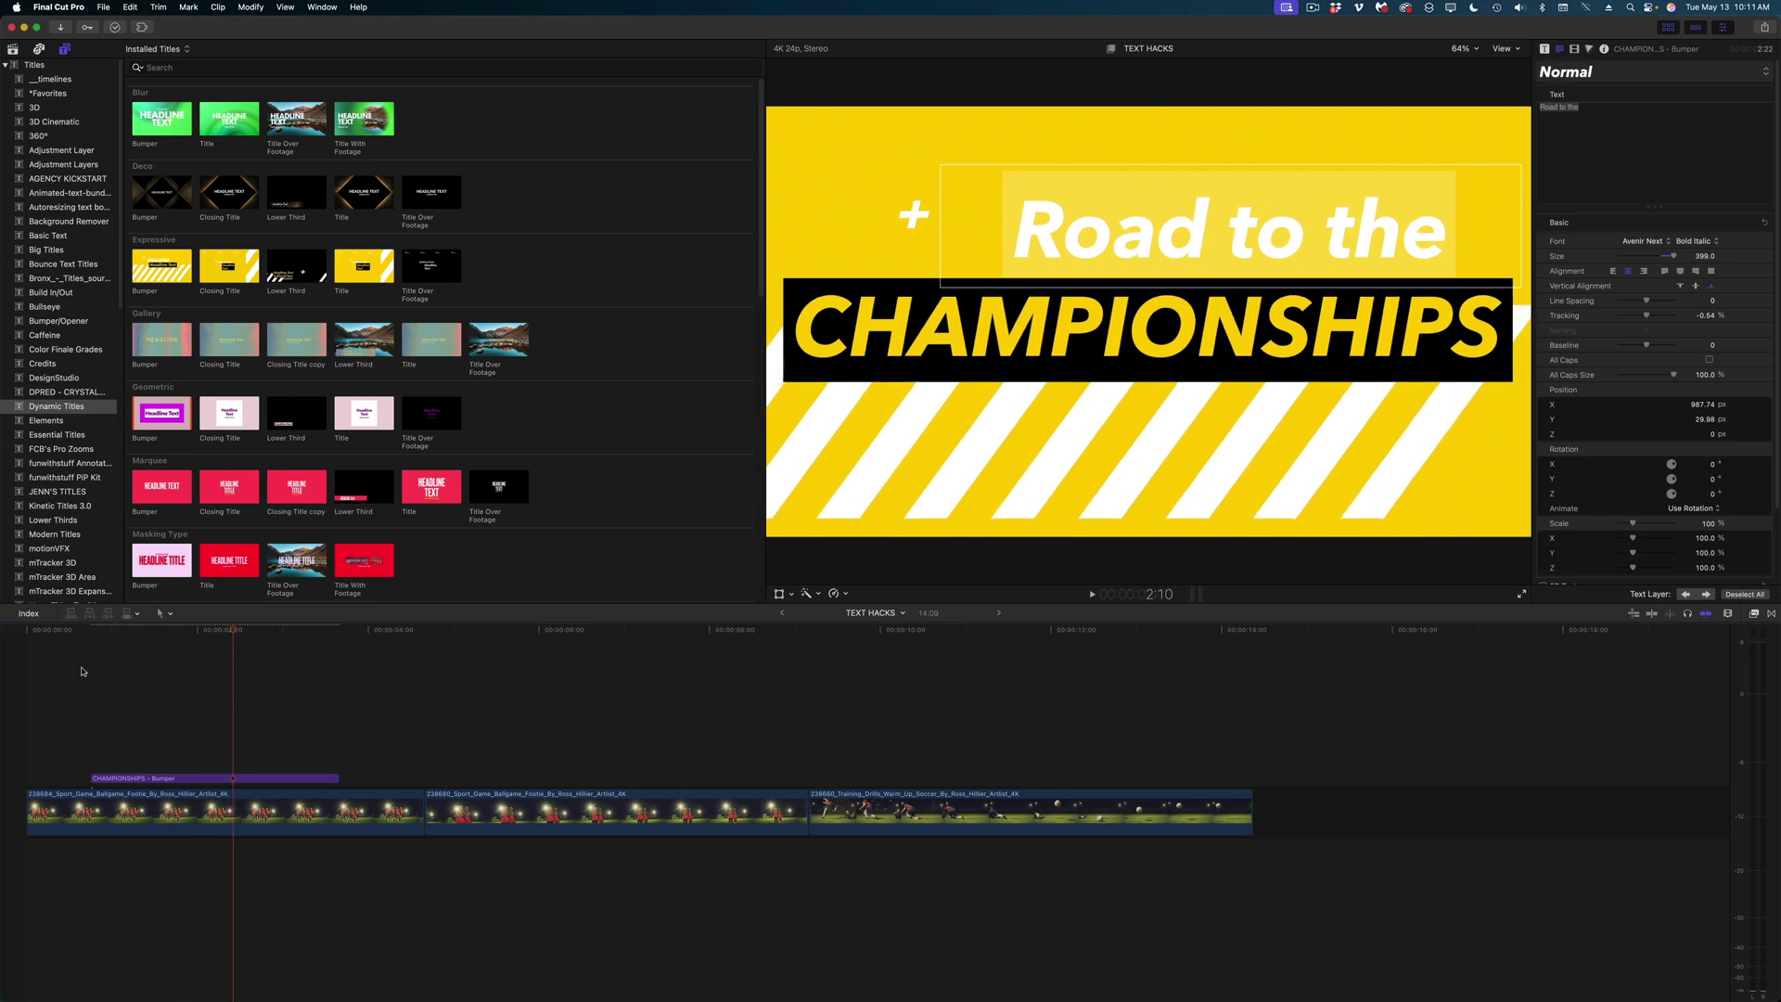
{"action": "left_click", "coordinate": [81, 671]}
{"action": "key", "text": "space"}
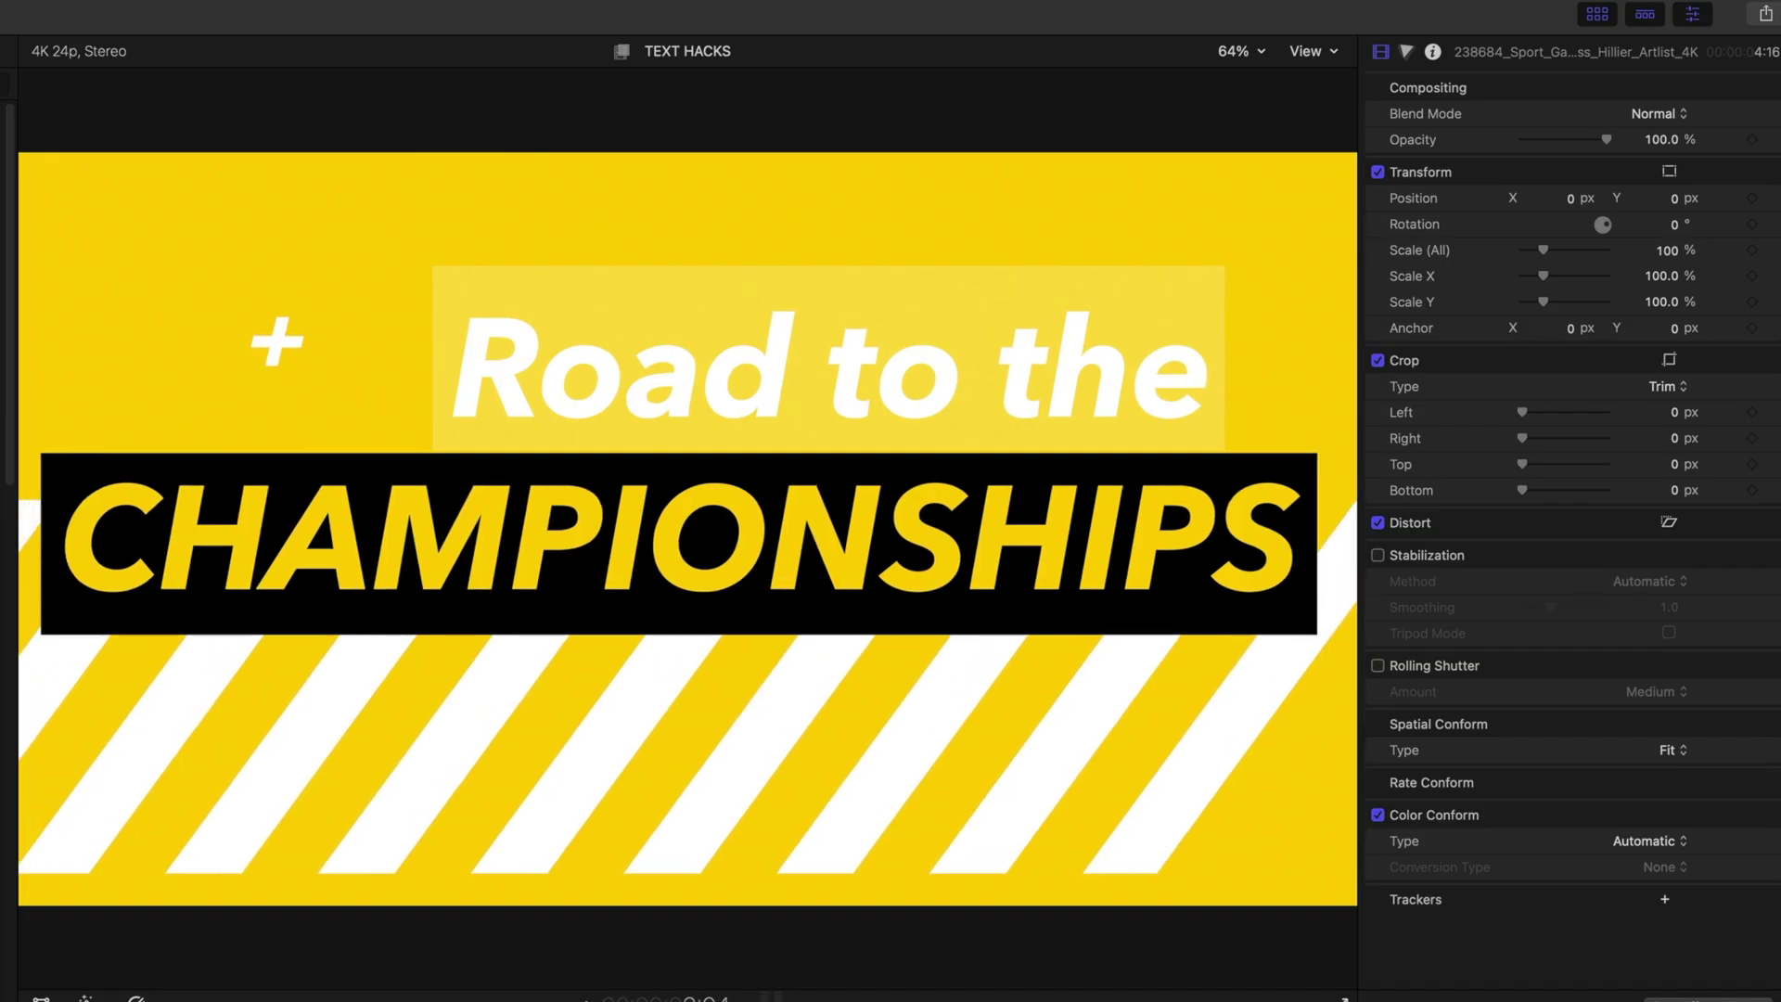
Step: Set the CHAMPIONSHIPS bumper's Background parameter to Solid Color
{"action": "left_click", "coordinate": [167, 777]}
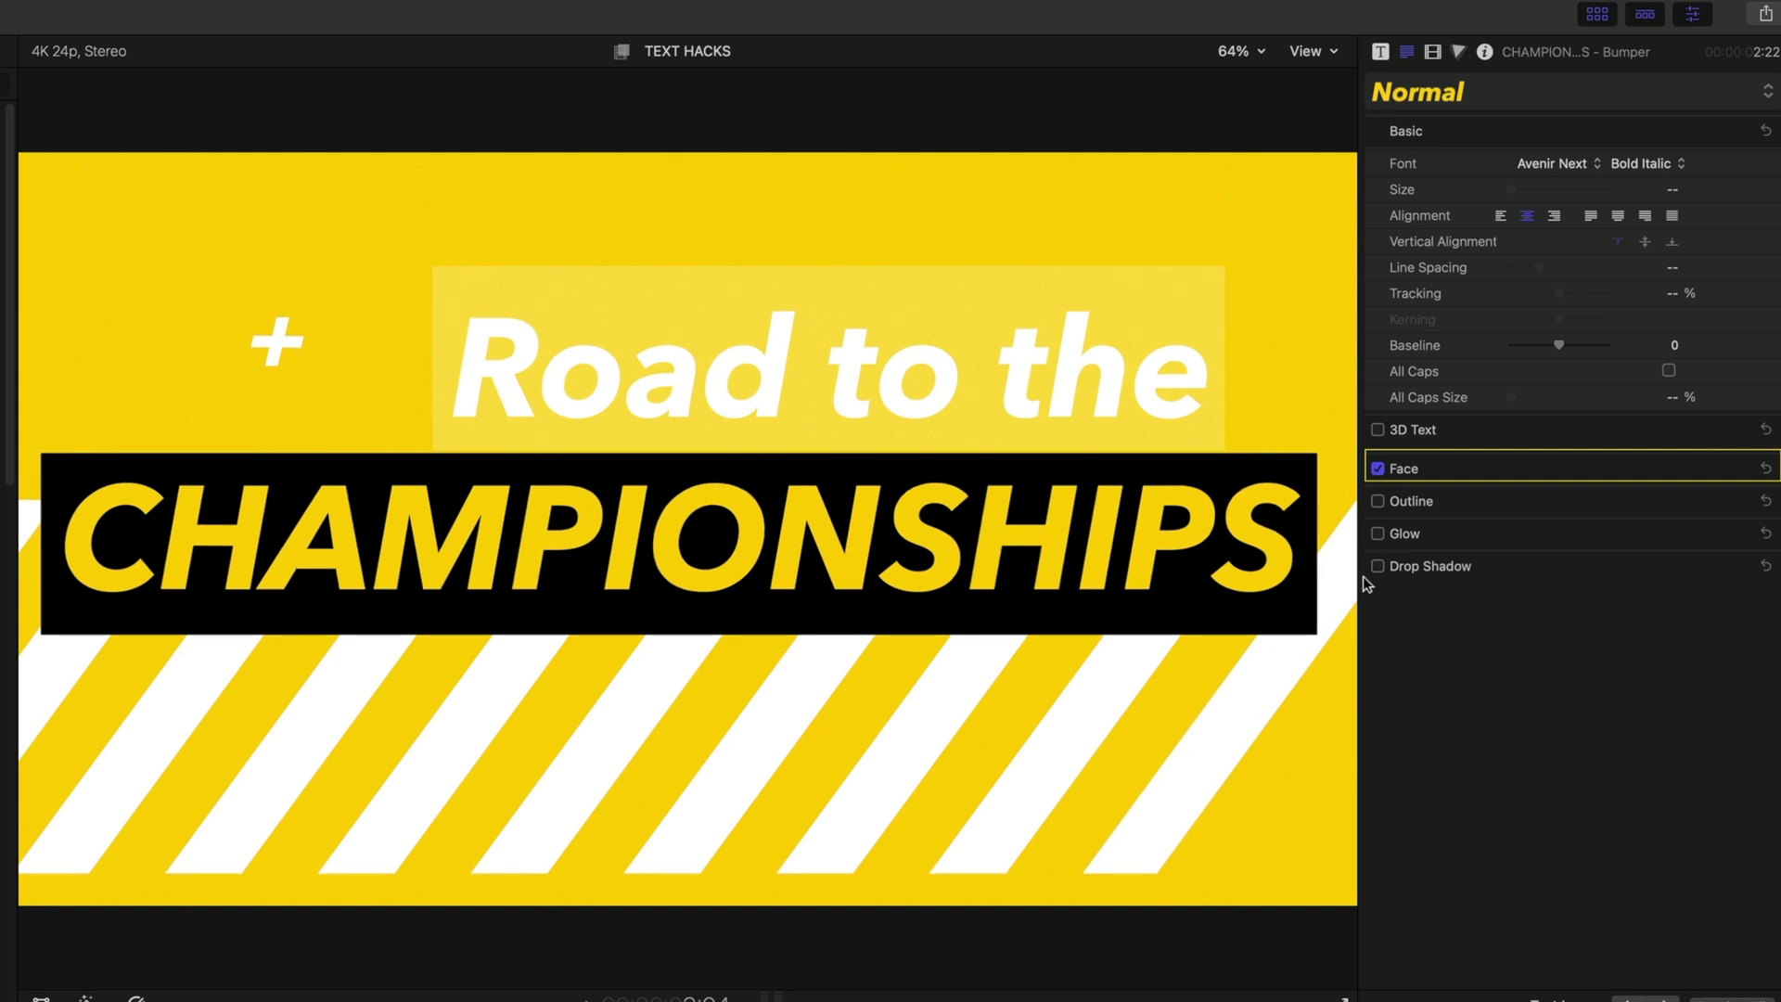
{"action": "left_click", "coordinate": [1377, 51]}
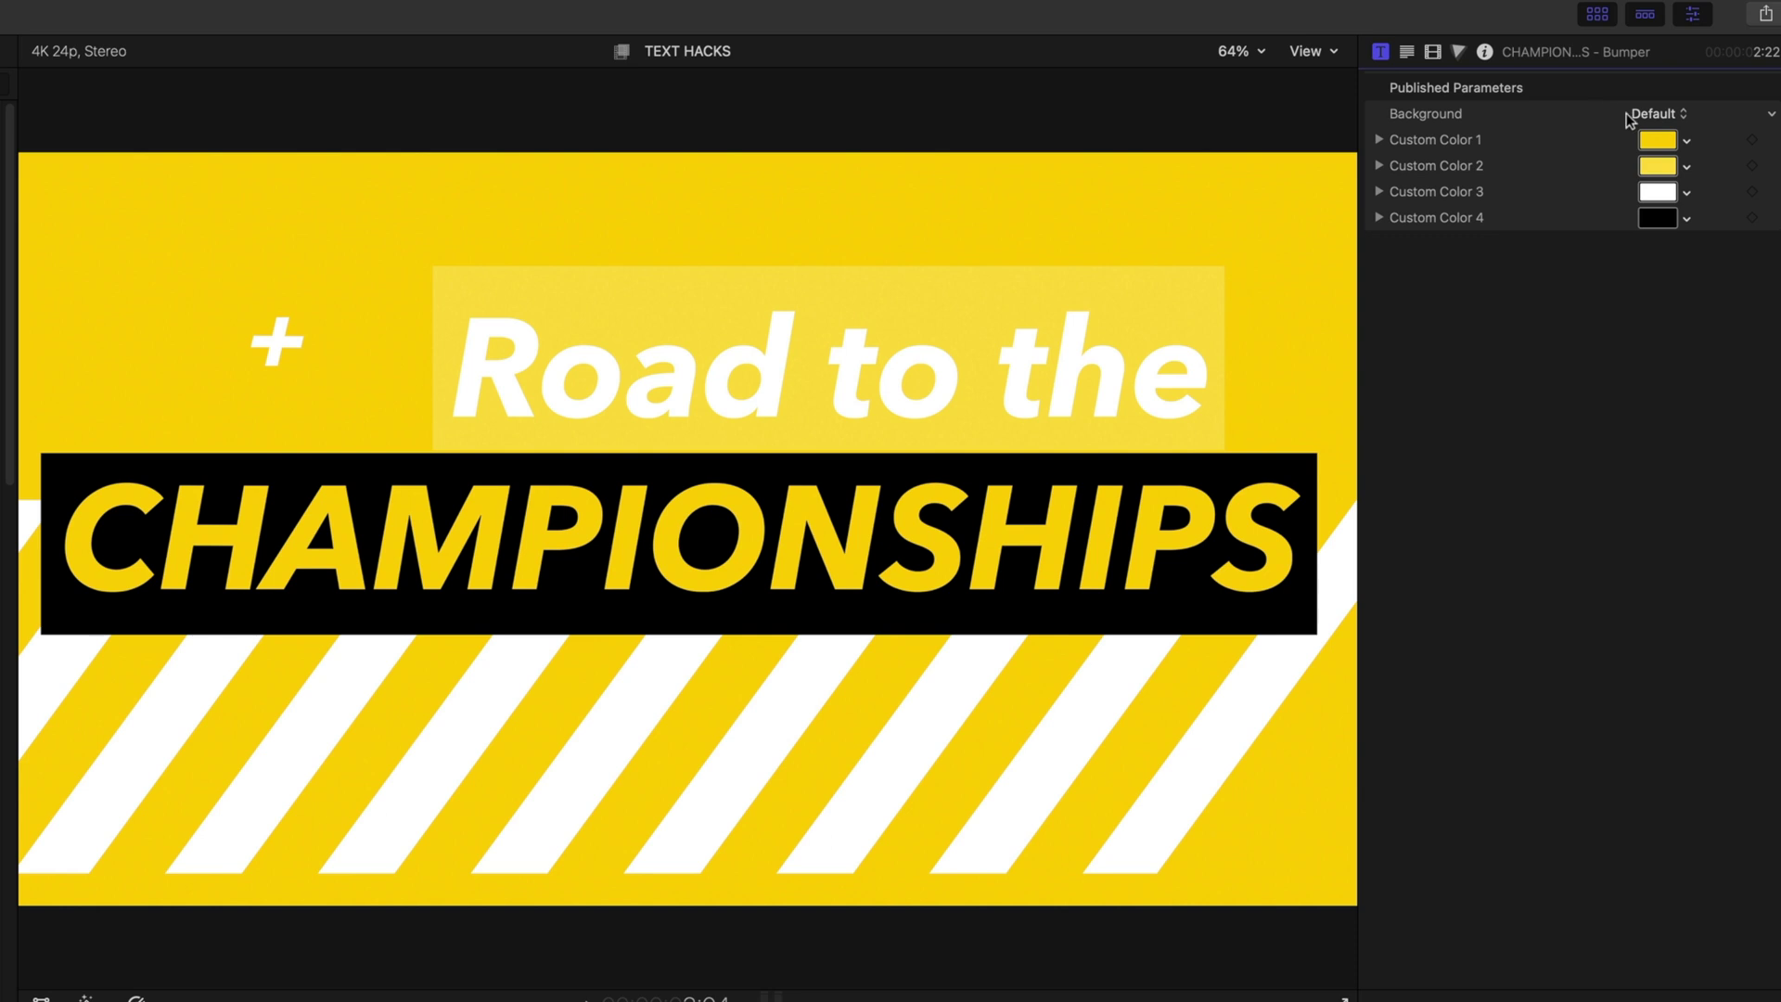
{"action": "left_click", "coordinate": [1651, 114]}
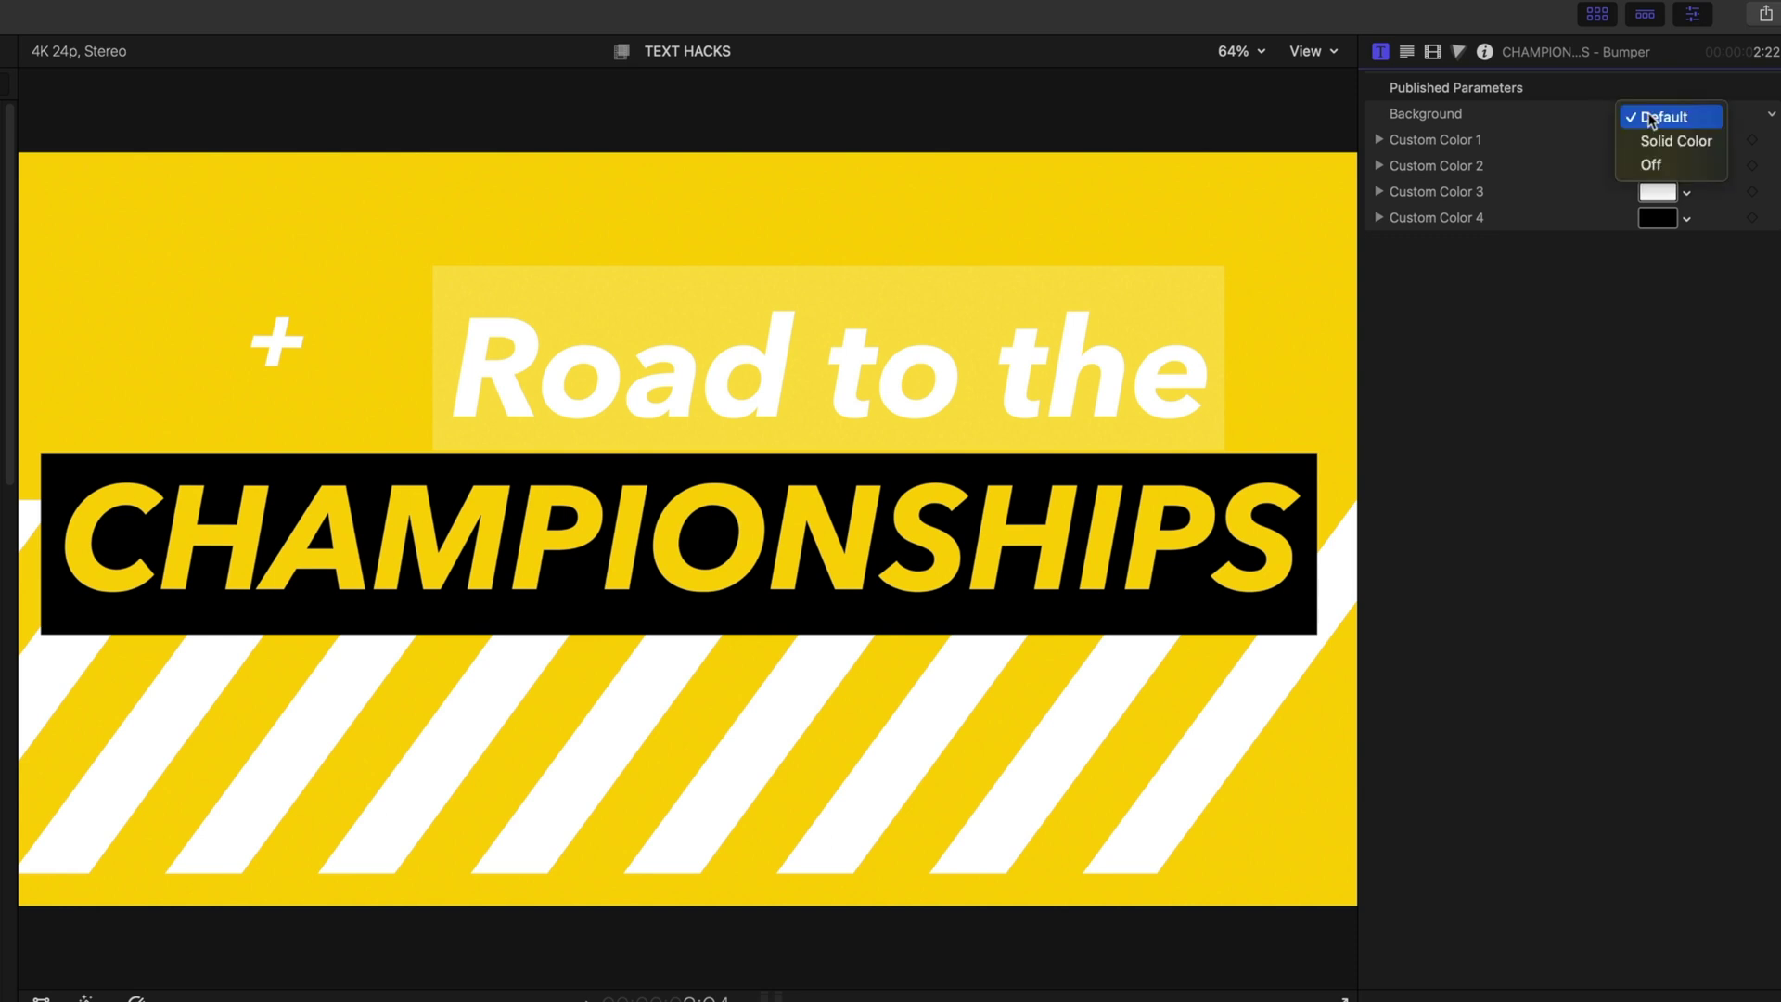
{"action": "left_click", "coordinate": [1652, 140]}
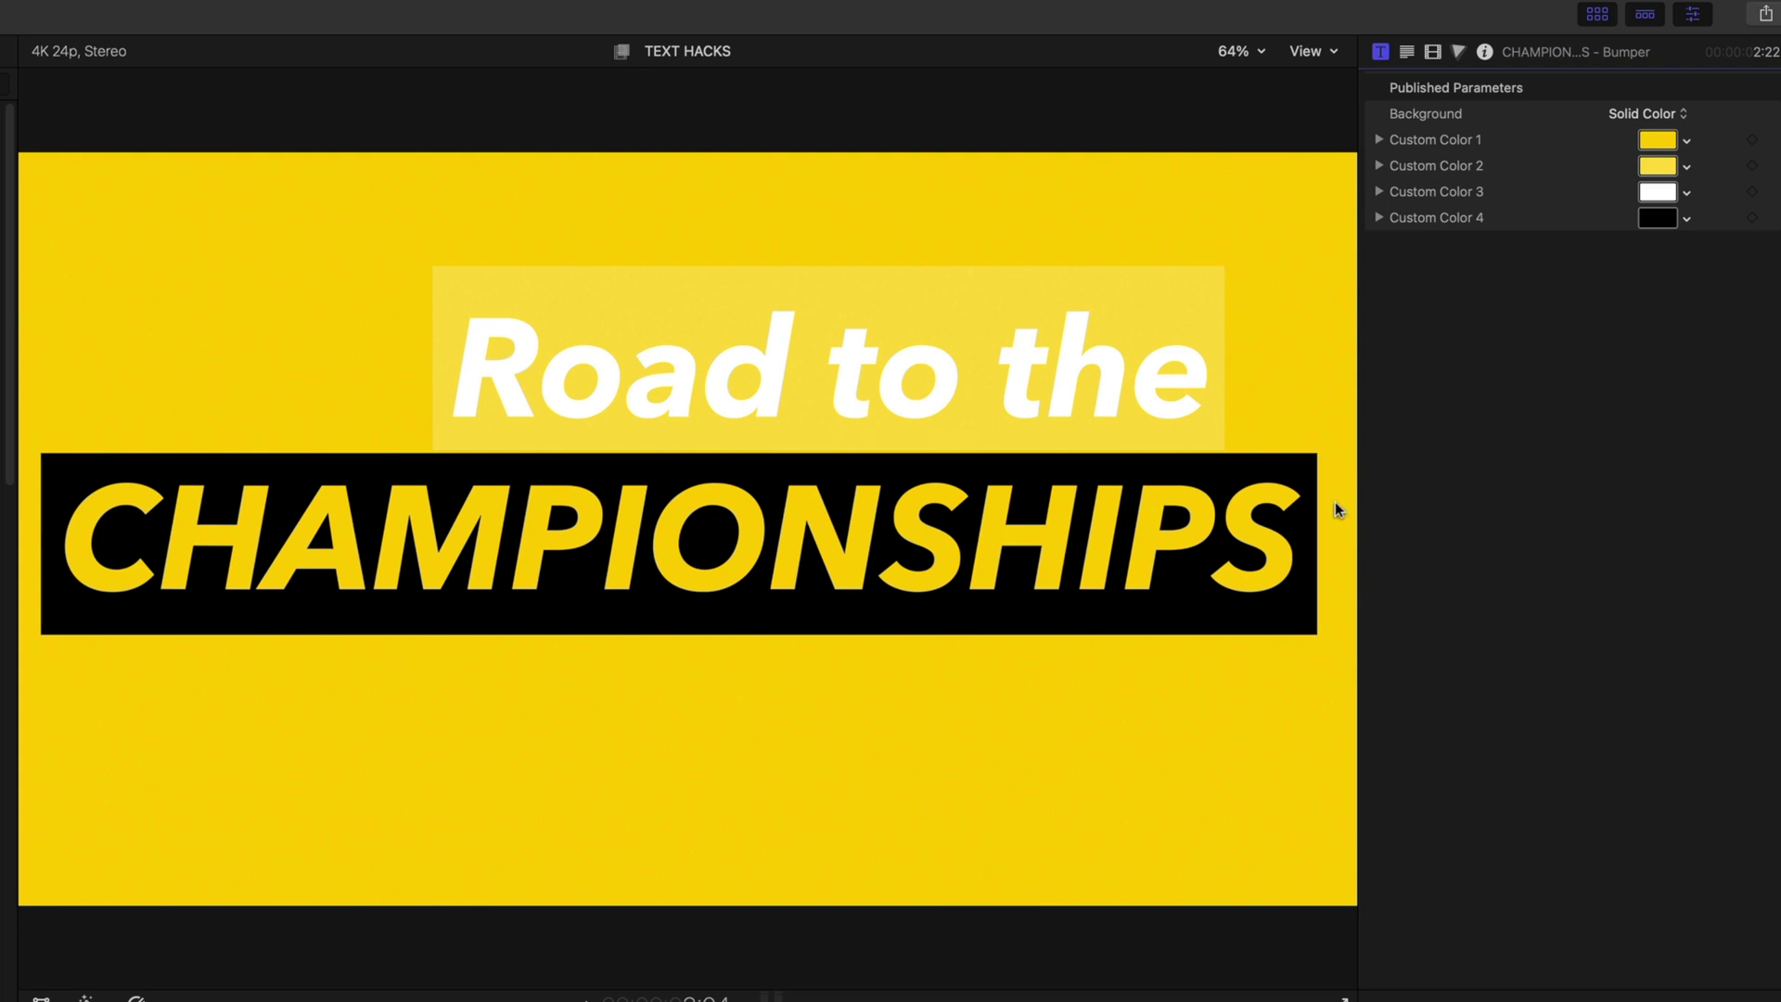
Step: Set the CHAMPIONSHIPS bumper's Background to Off and play it over the footage
{"action": "left_click", "coordinate": [1667, 117]}
{"action": "left_click", "coordinate": [1657, 137]}
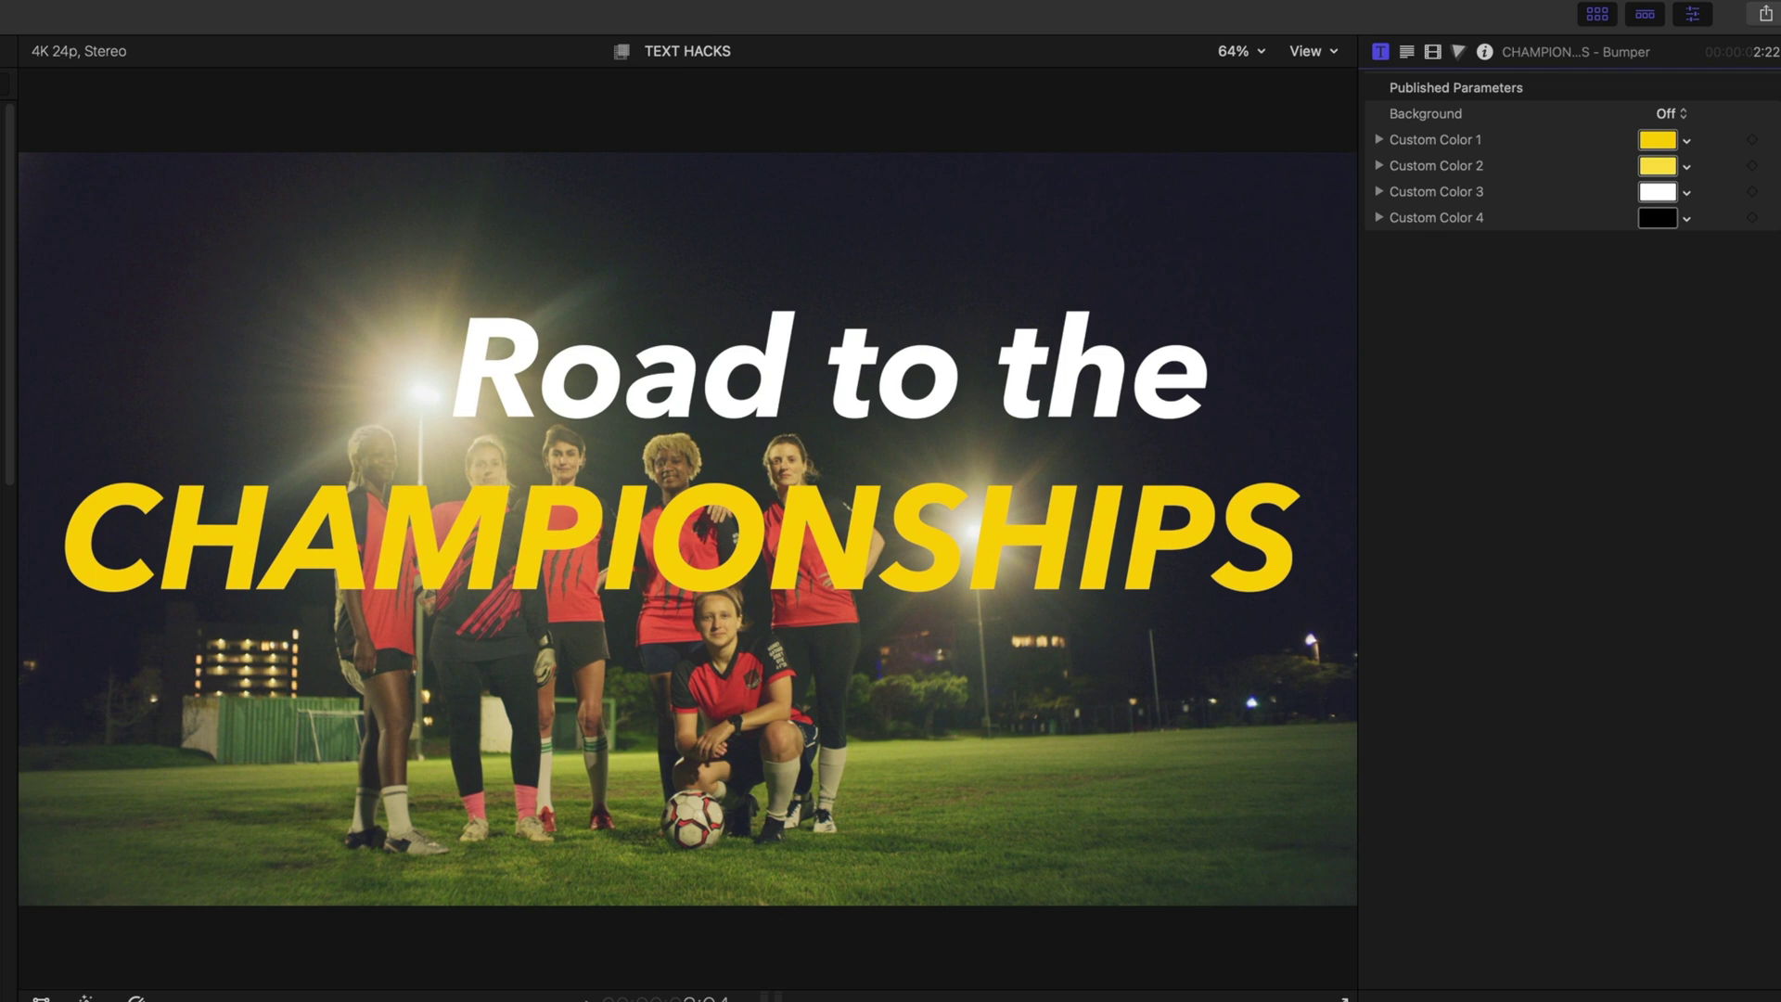
{"action": "key", "text": "space"}
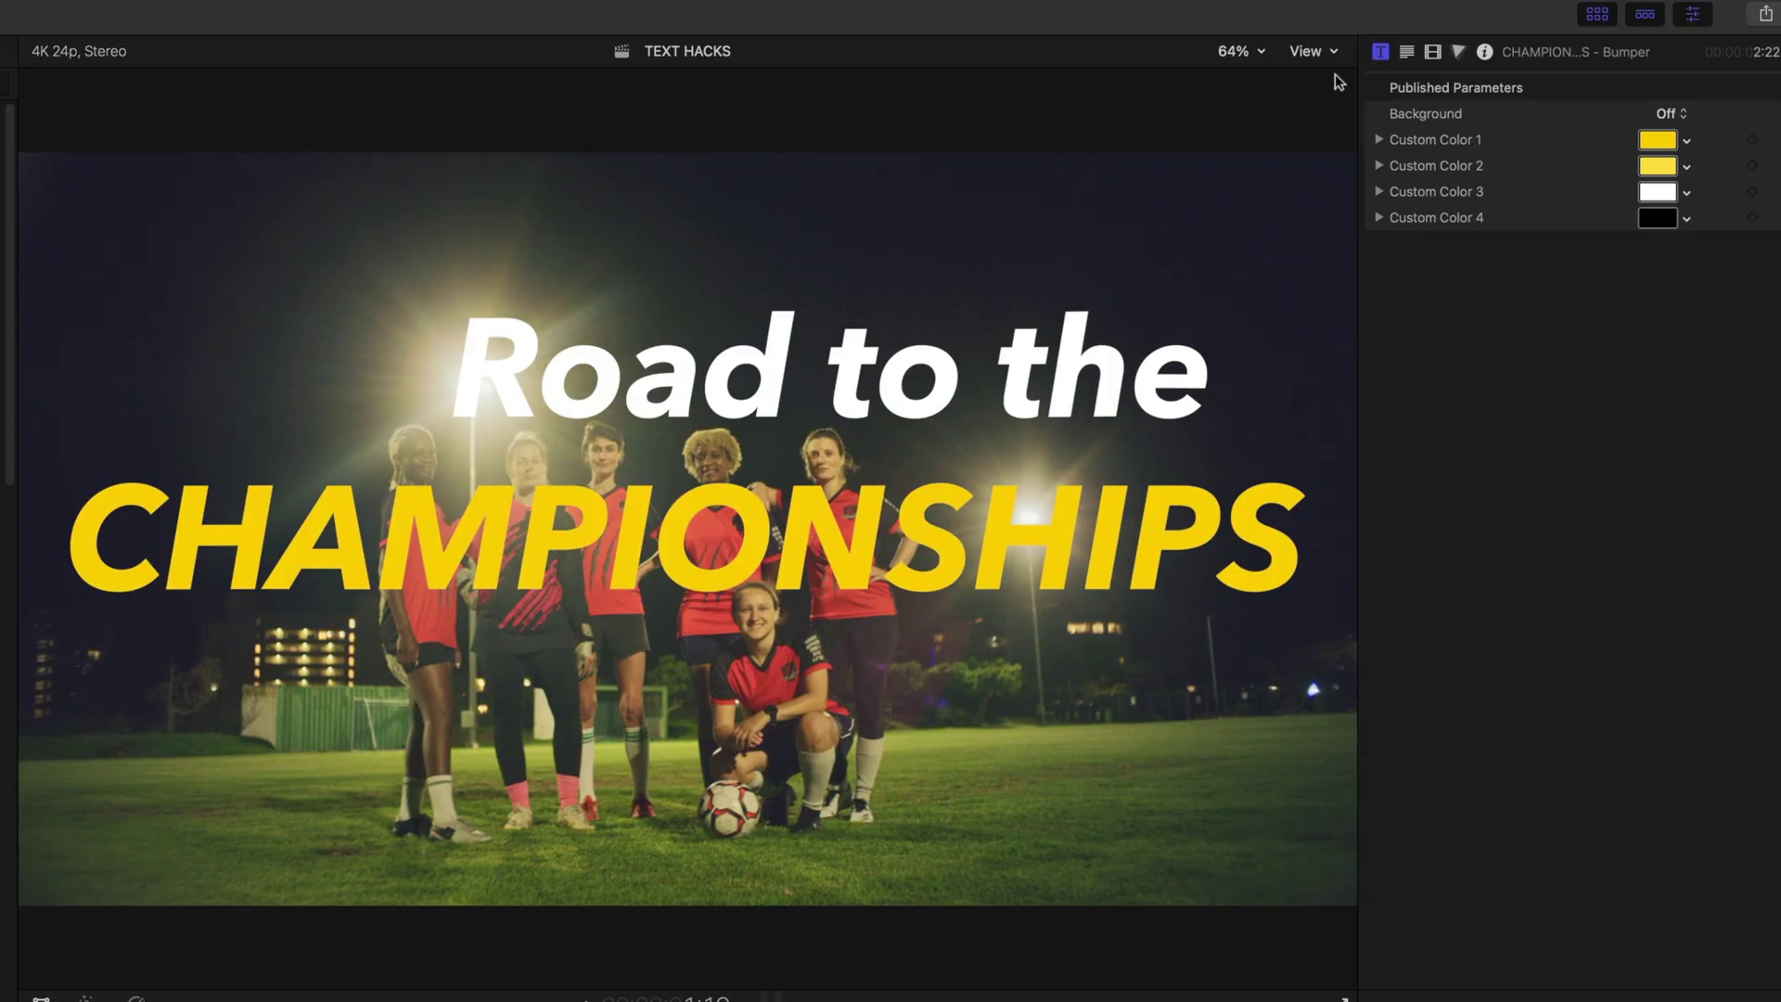
Step: Set the bumper's Background to Default and change Custom Color 1 to magenta
{"action": "left_click", "coordinate": [1673, 115]}
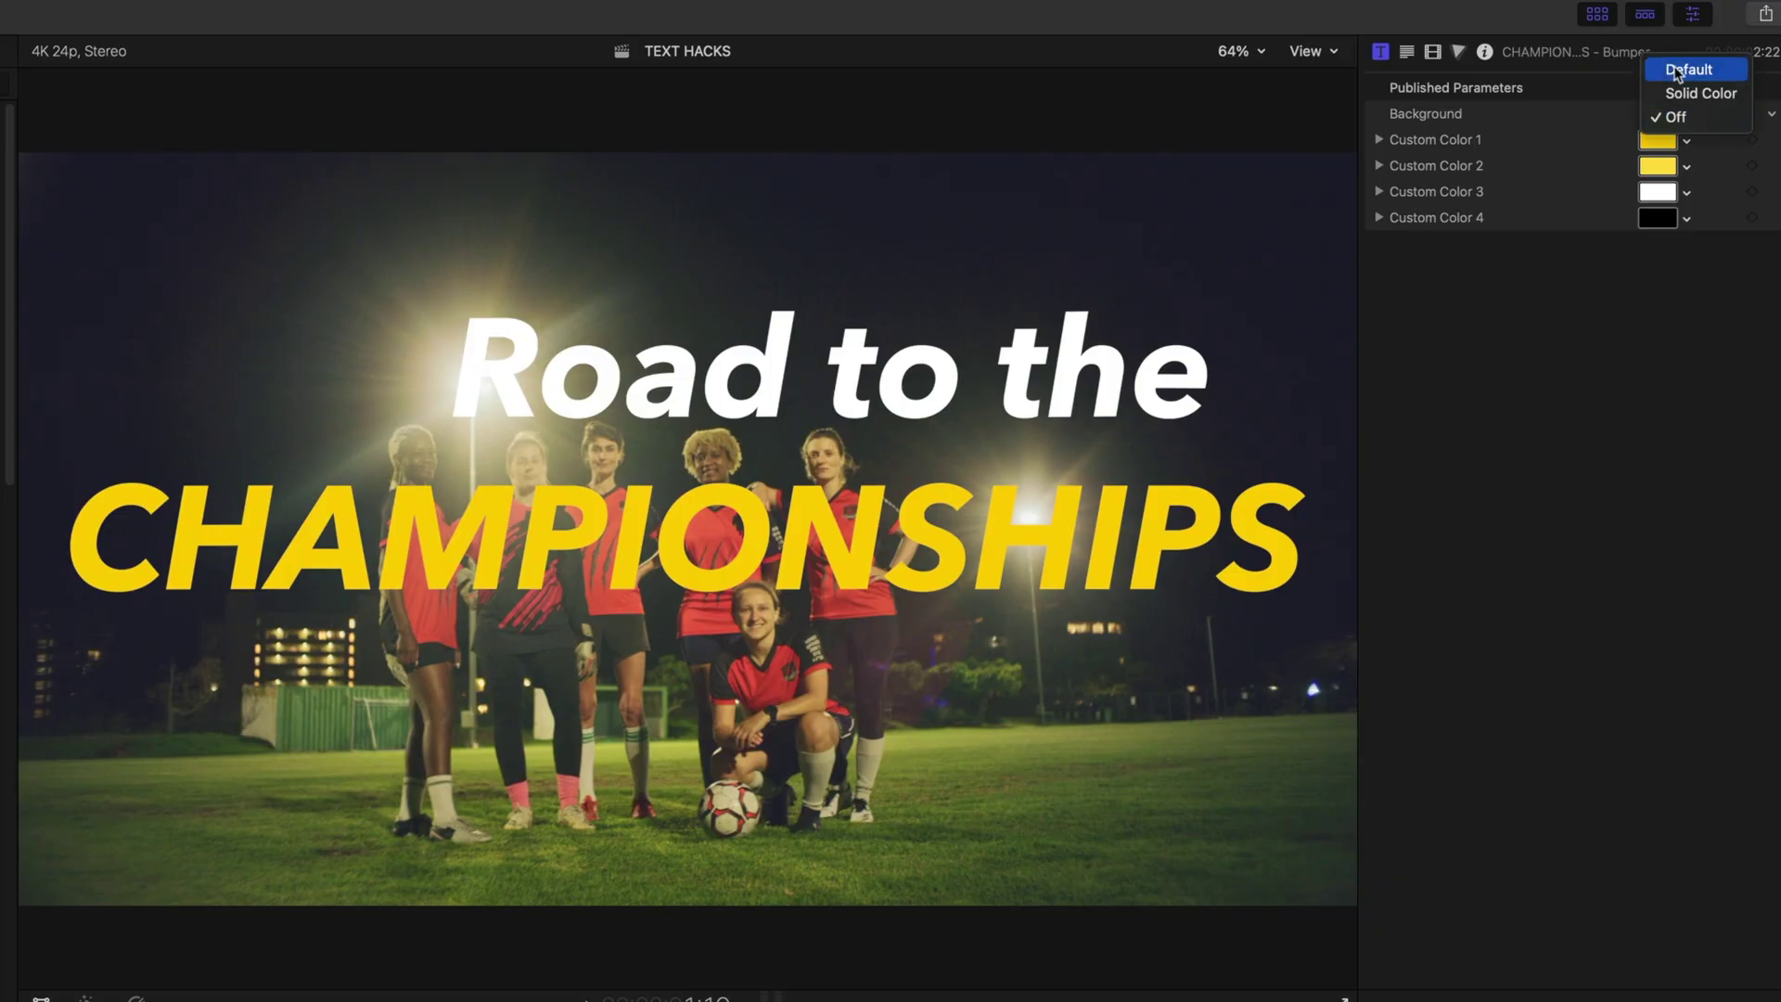
{"action": "left_click", "coordinate": [1679, 71]}
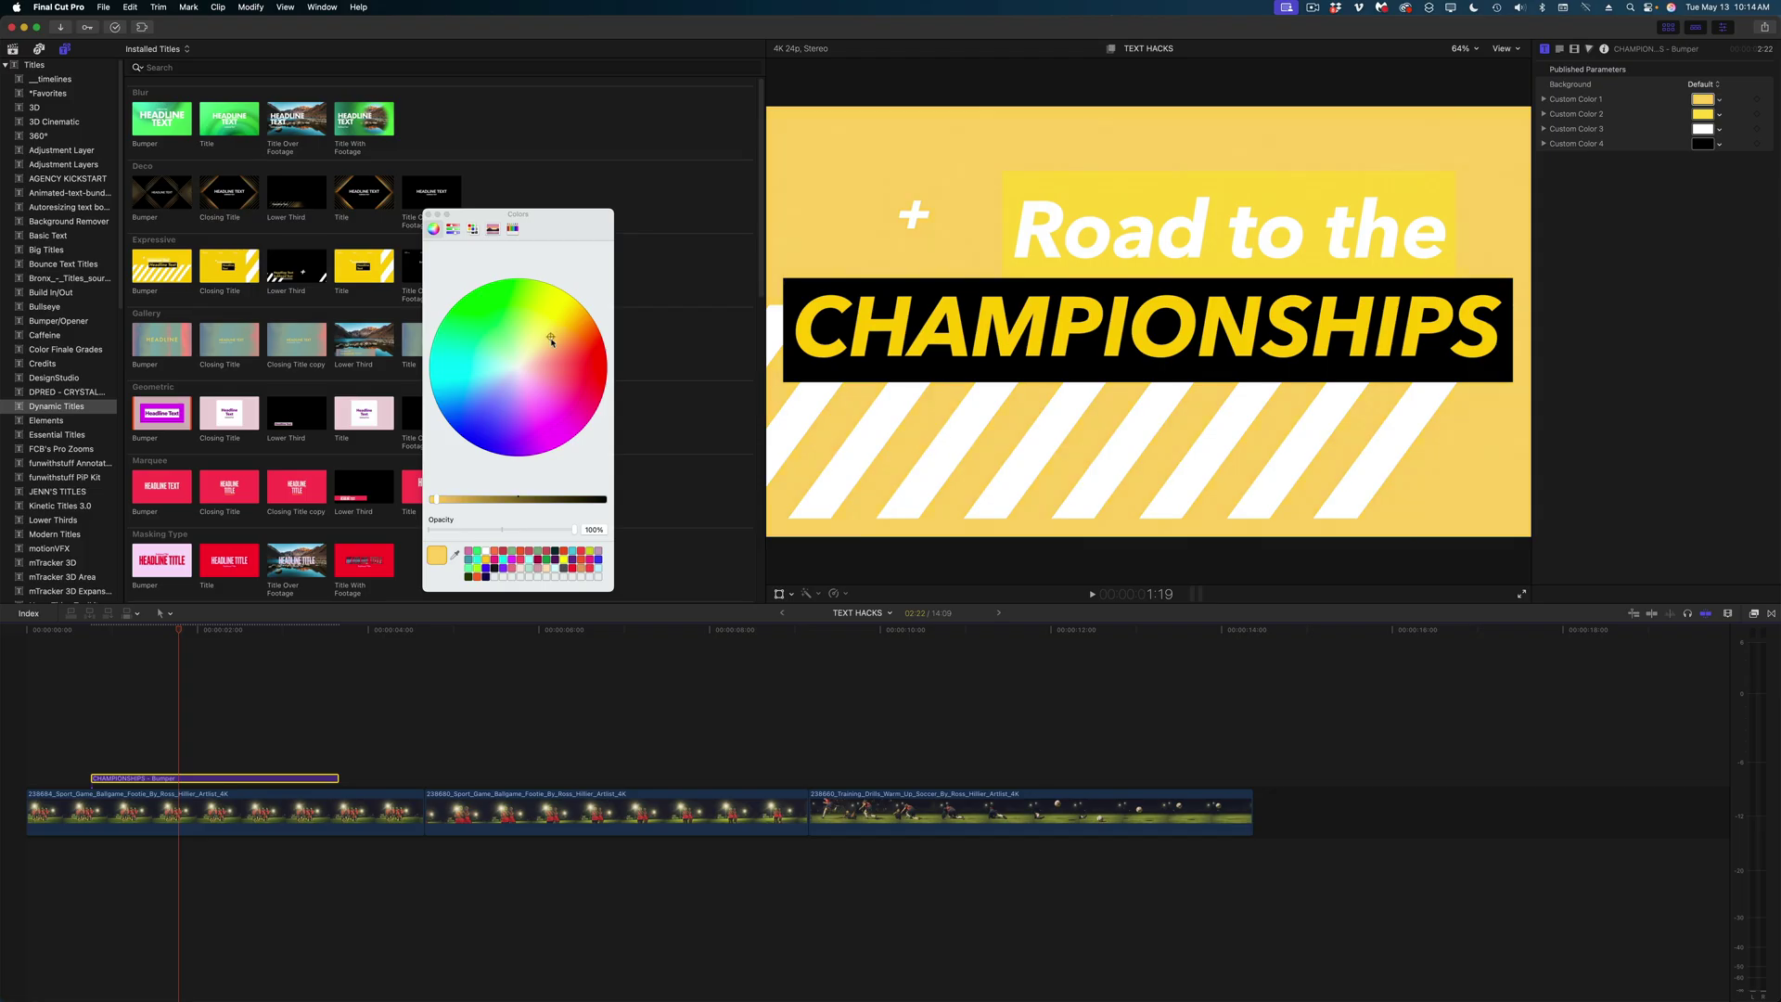
{"action": "left_click_drag", "start_coordinate": [554, 332], "coordinate": [561, 423]}
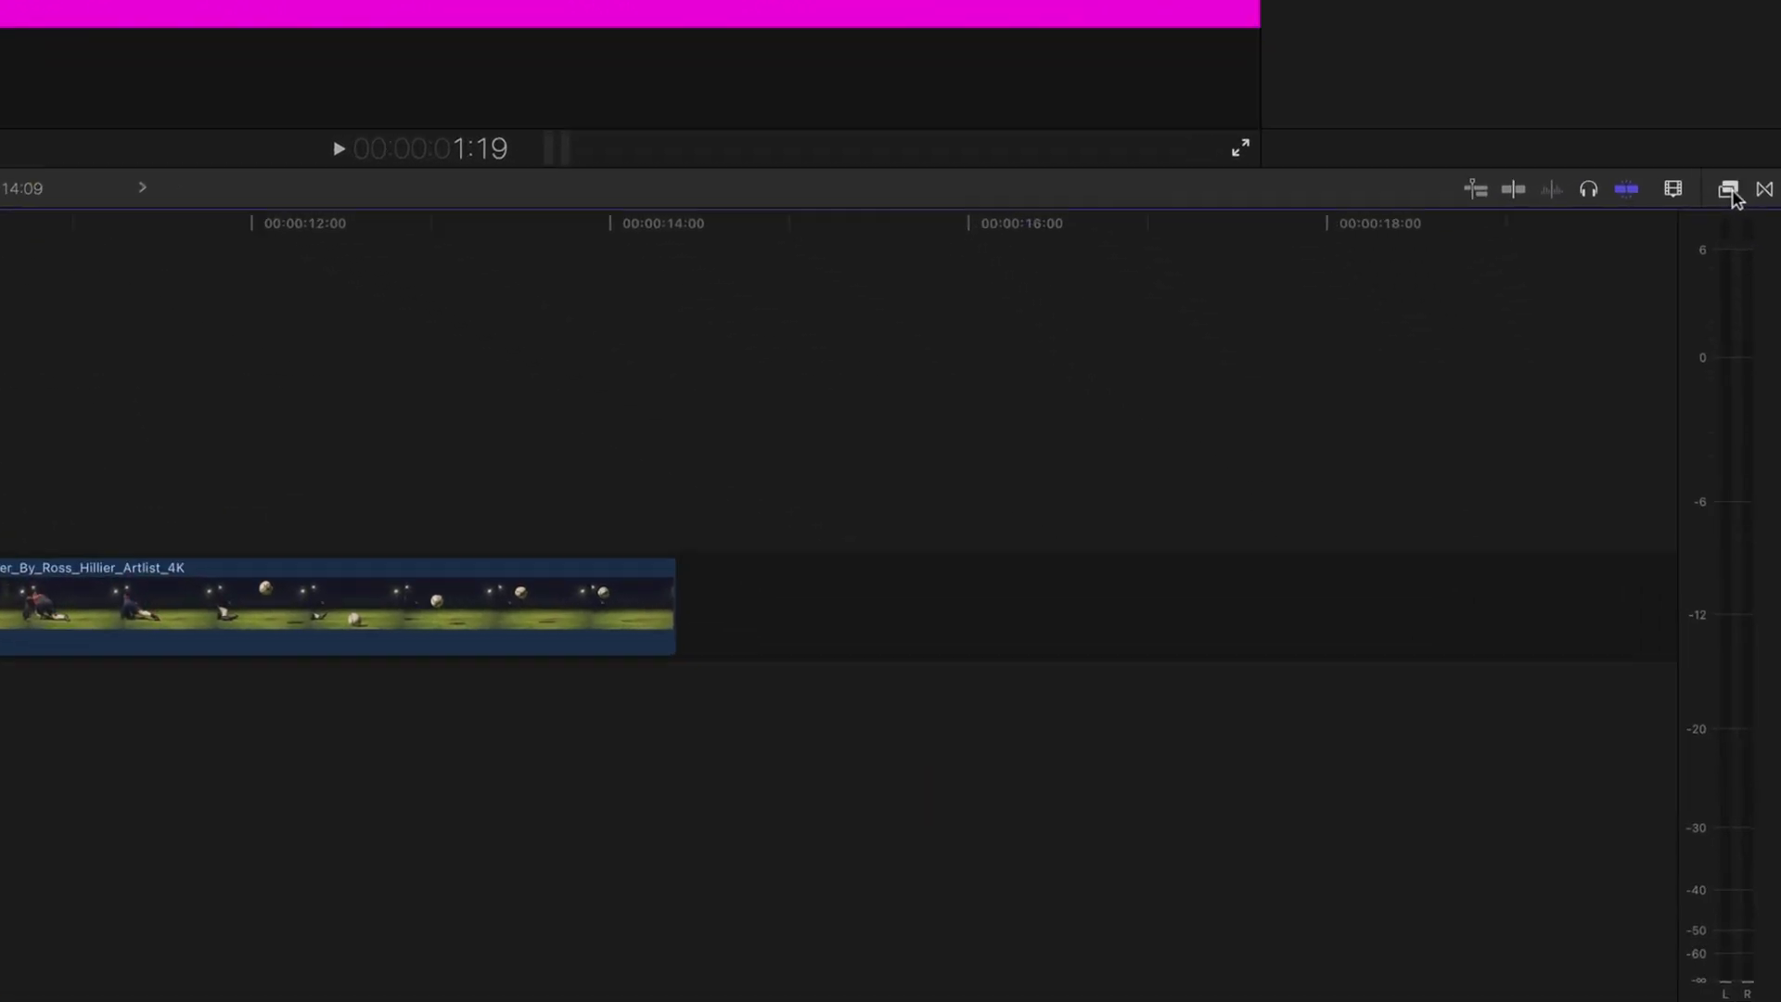
Step: Apply the Green Screen Keyer from the Masks and Keying effects to the CHAMPIONSHIPS bumper
{"action": "left_click", "coordinate": [1755, 614]}
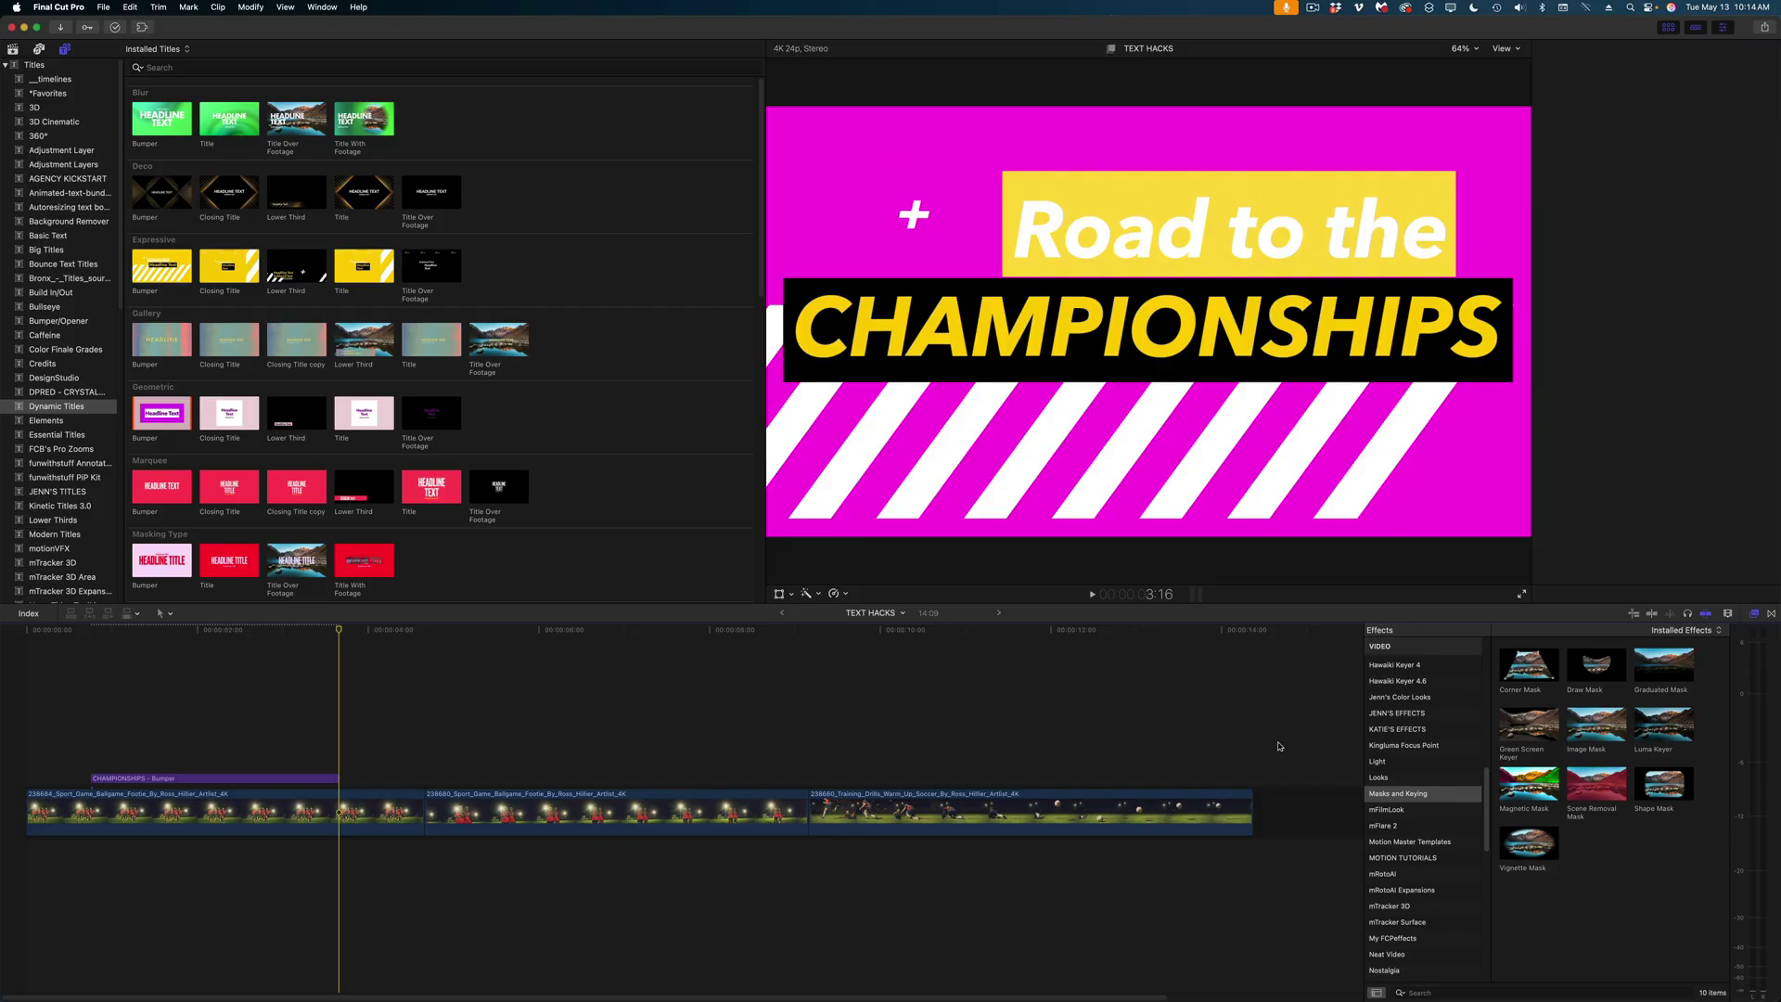
{"action": "key", "text": "super+4"}
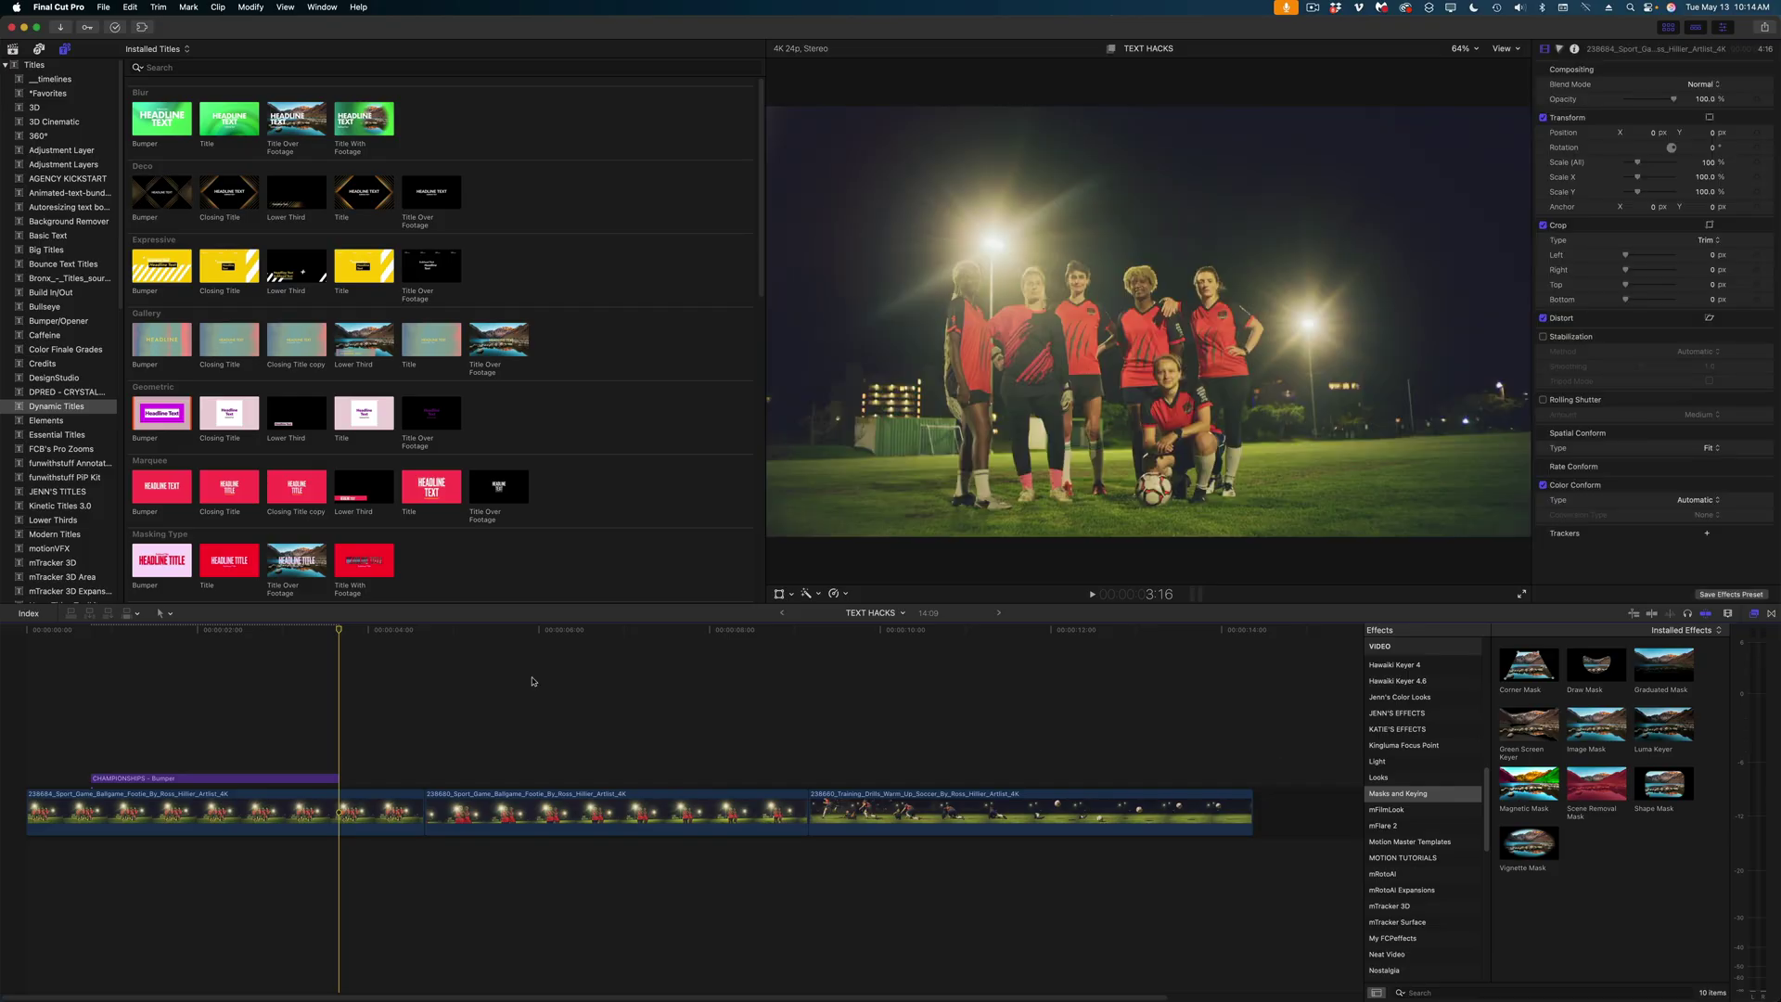
{"action": "left_click", "coordinate": [231, 628]}
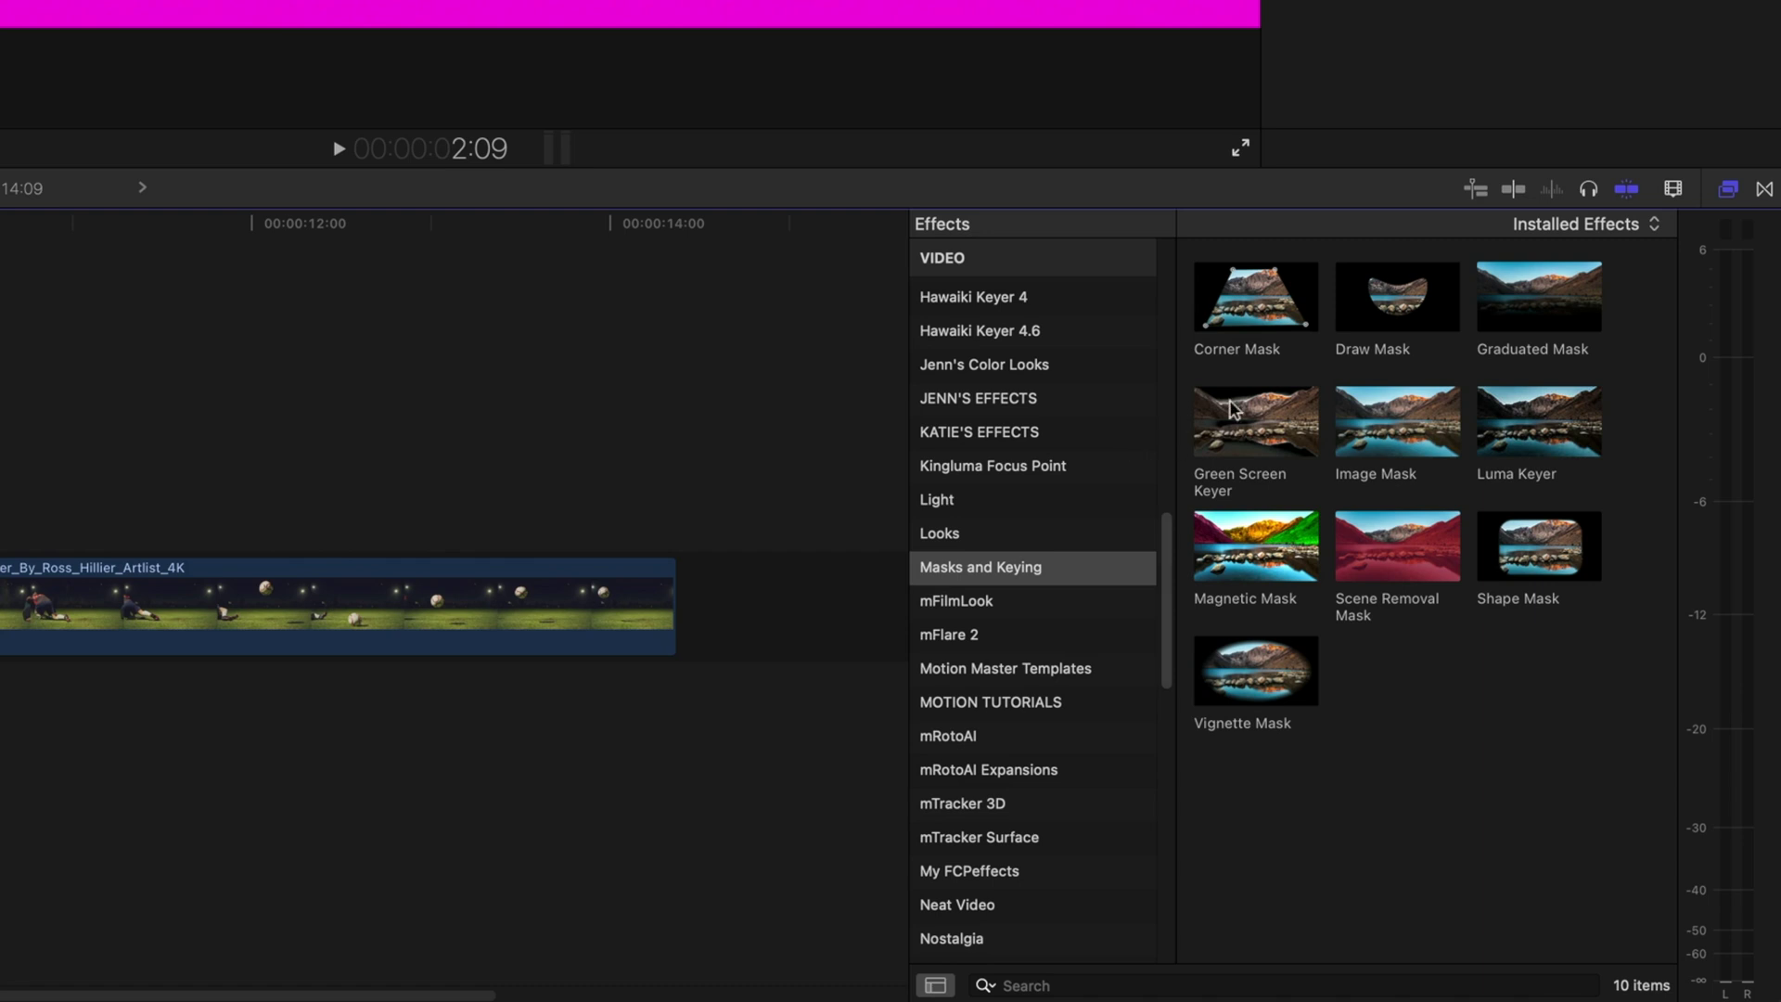
{"action": "left_click", "coordinate": [1228, 399]}
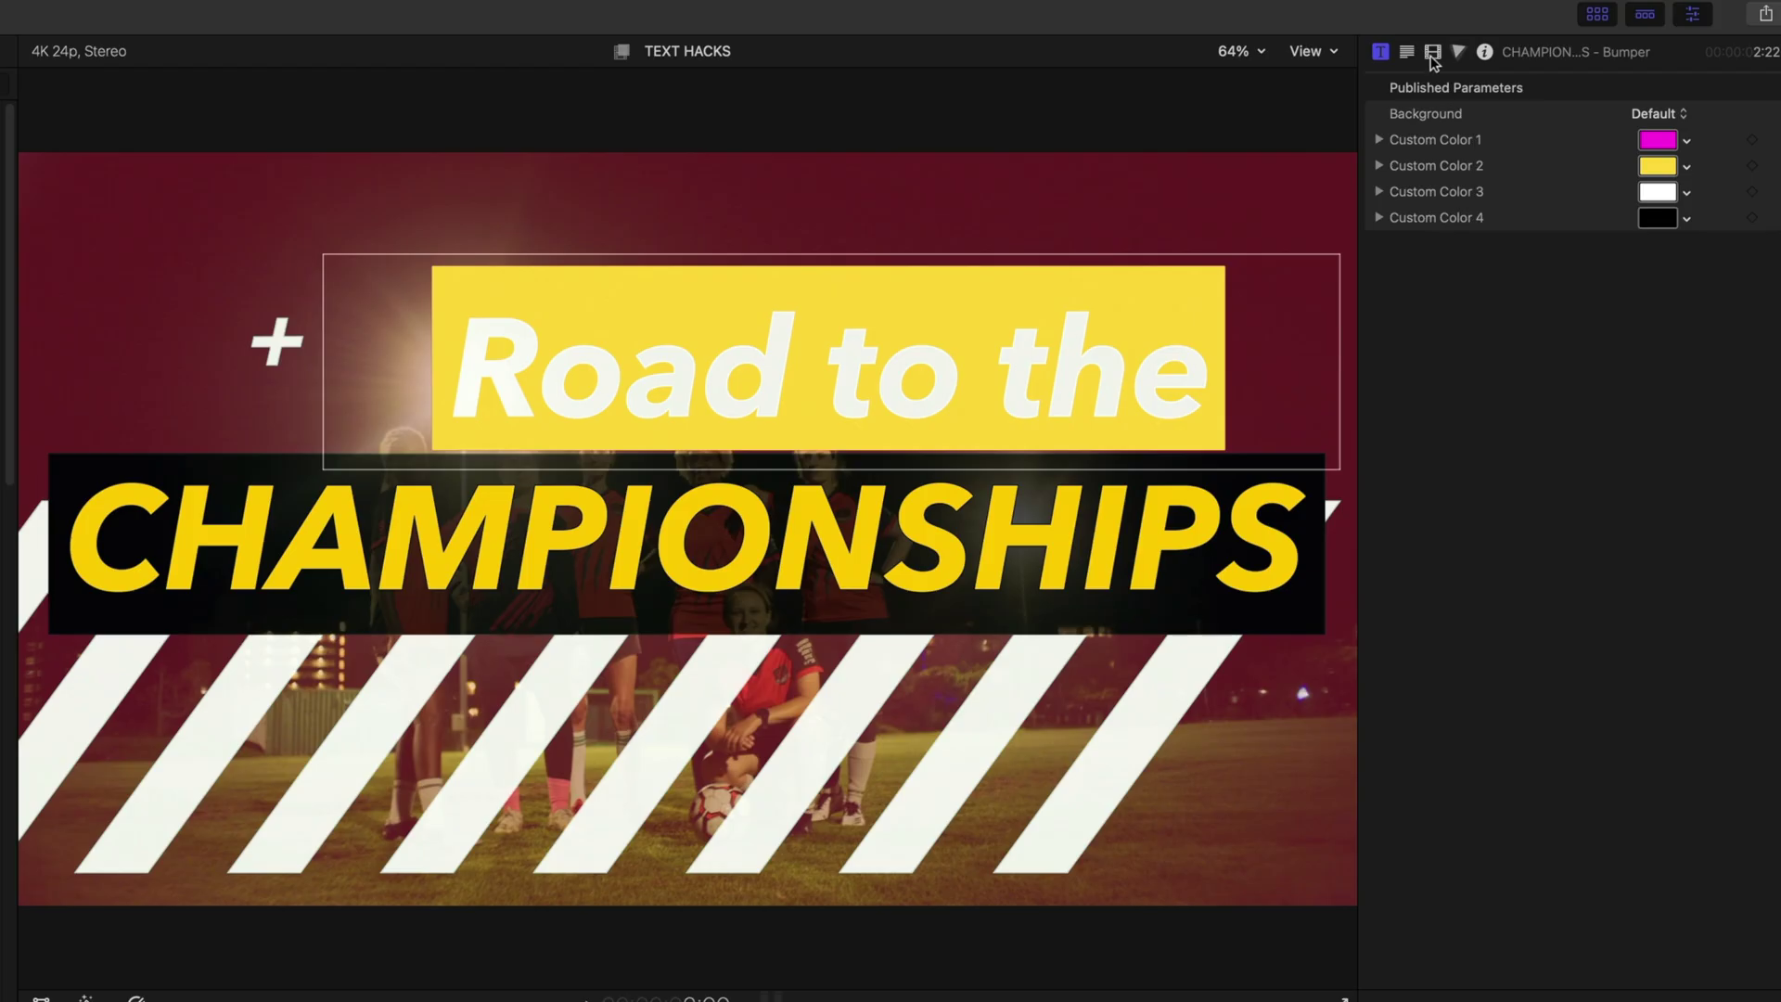
Step: Key out the bumper's magenta background by sampling an area of it above the "Road to the" text box
{"action": "left_click", "coordinate": [1433, 58]}
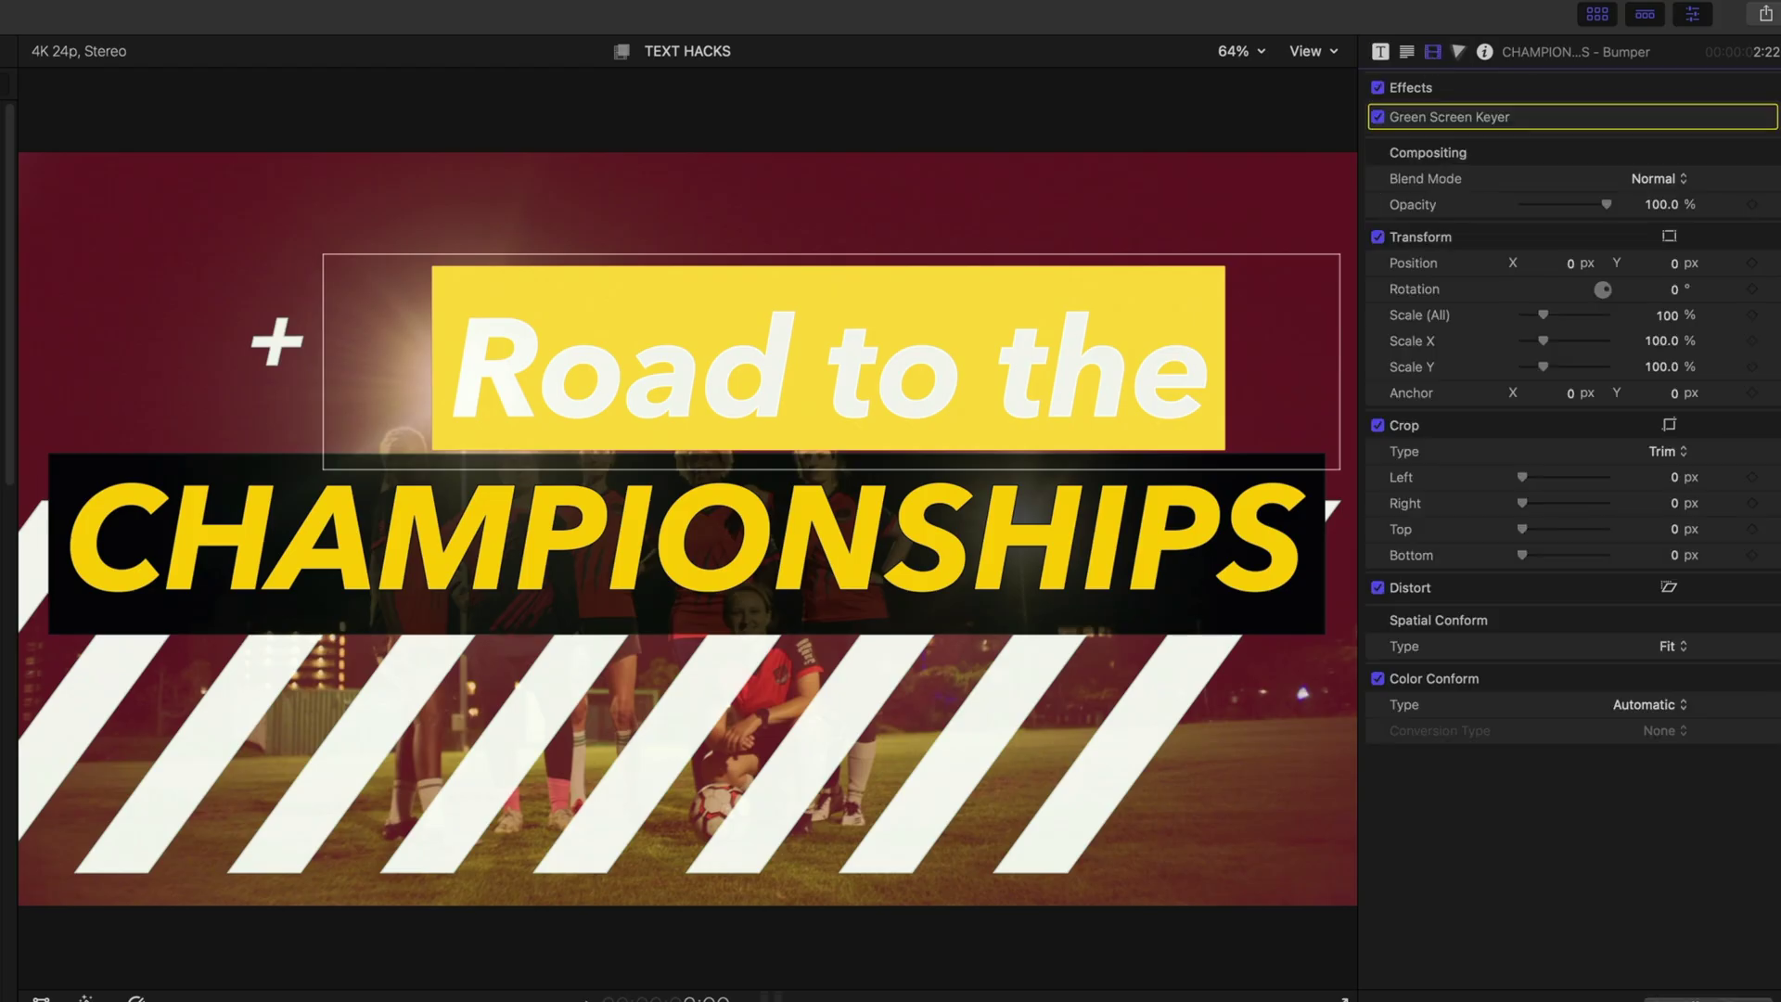
{"action": "left_click", "coordinate": [1743, 118]}
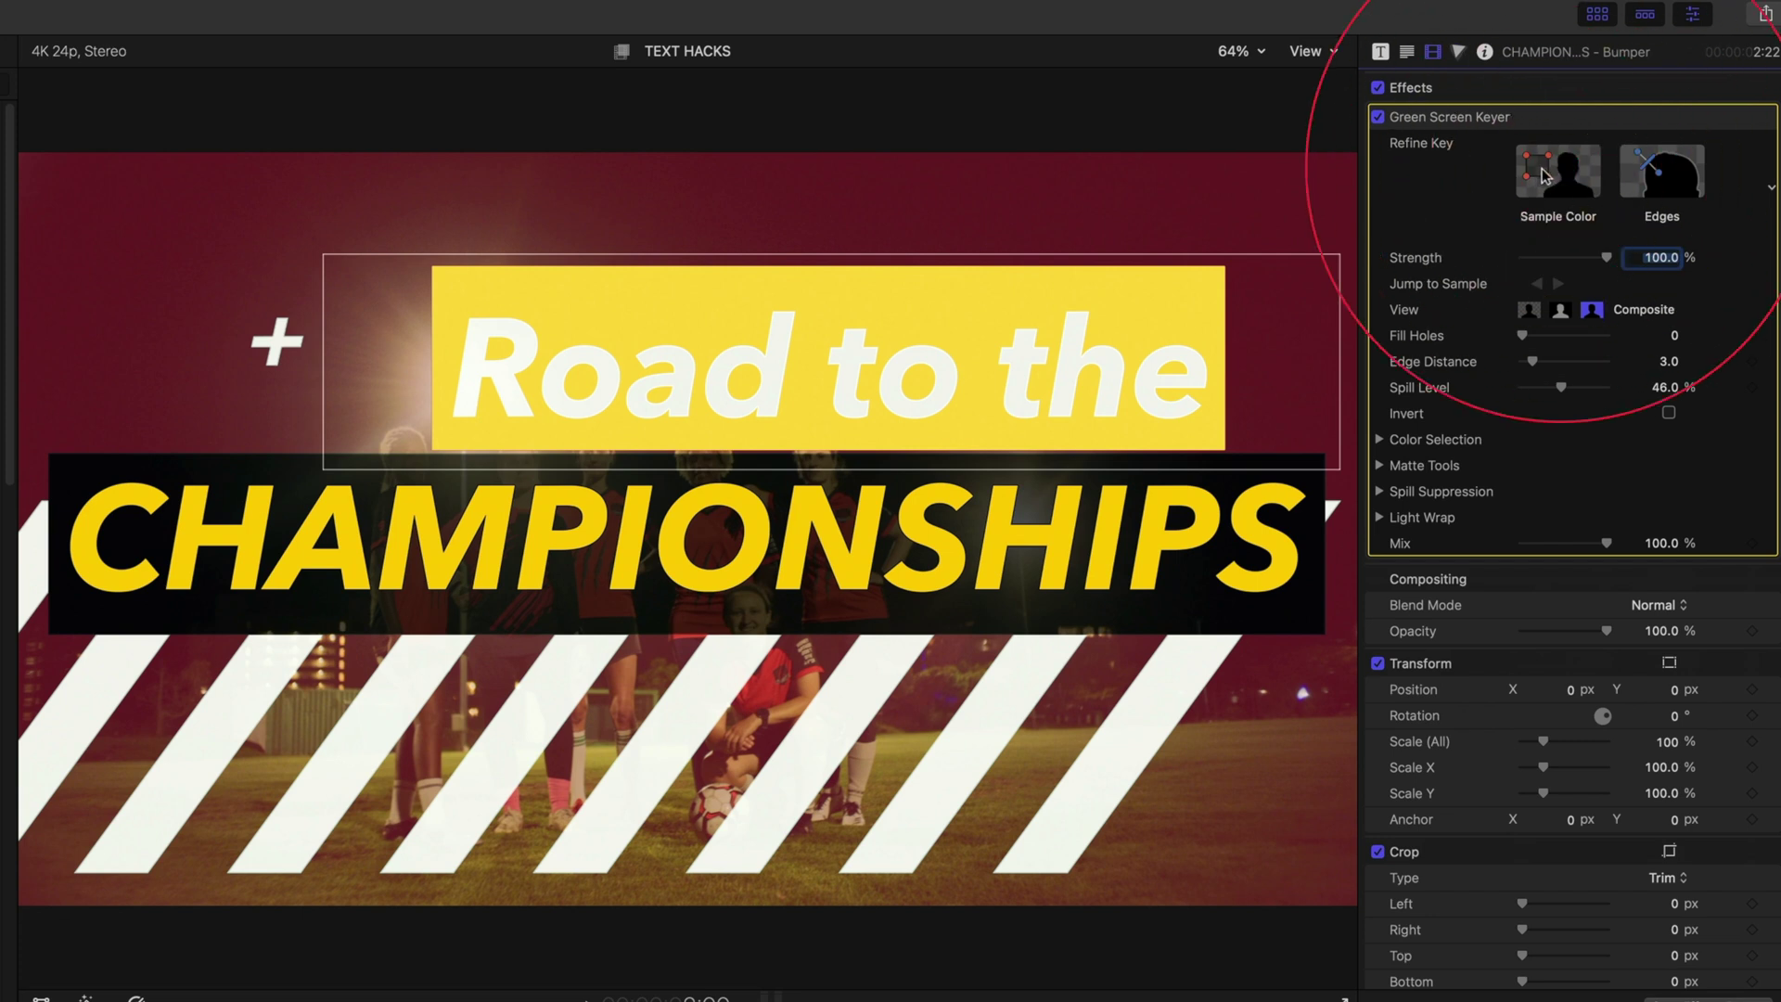
{"action": "left_click", "coordinate": [1575, 189]}
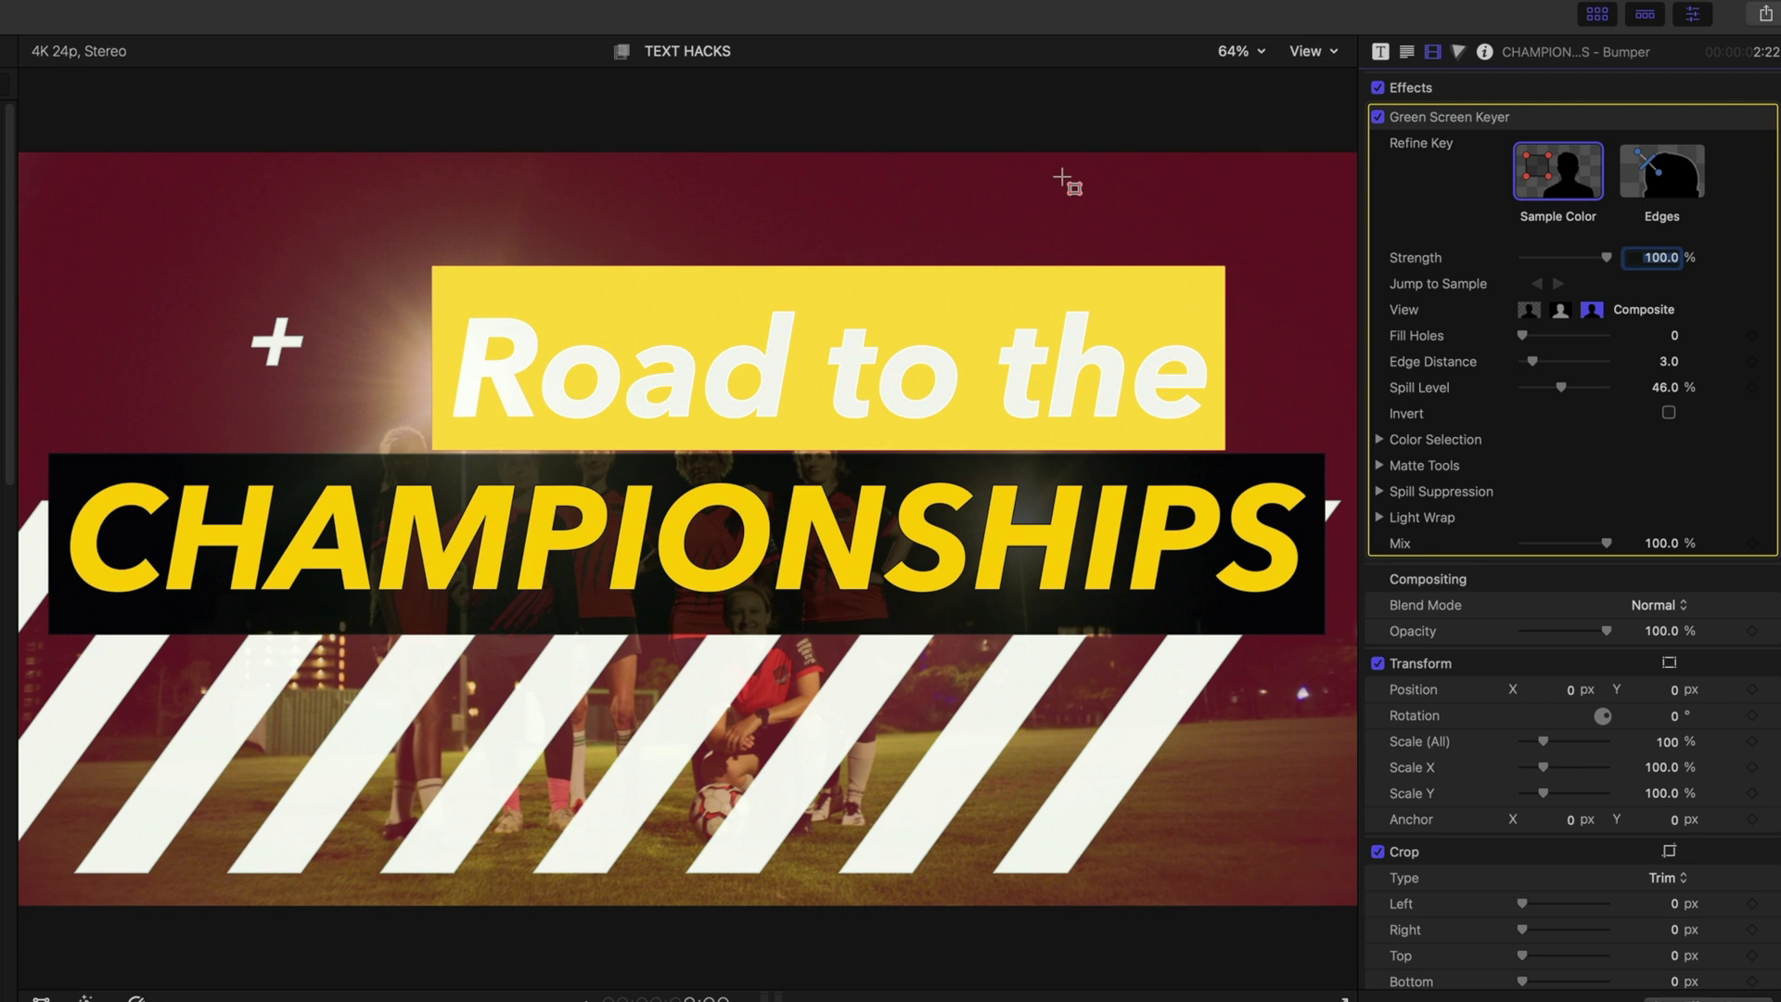
{"action": "left_click_drag", "start_coordinate": [1062, 178], "coordinate": [1112, 221]}
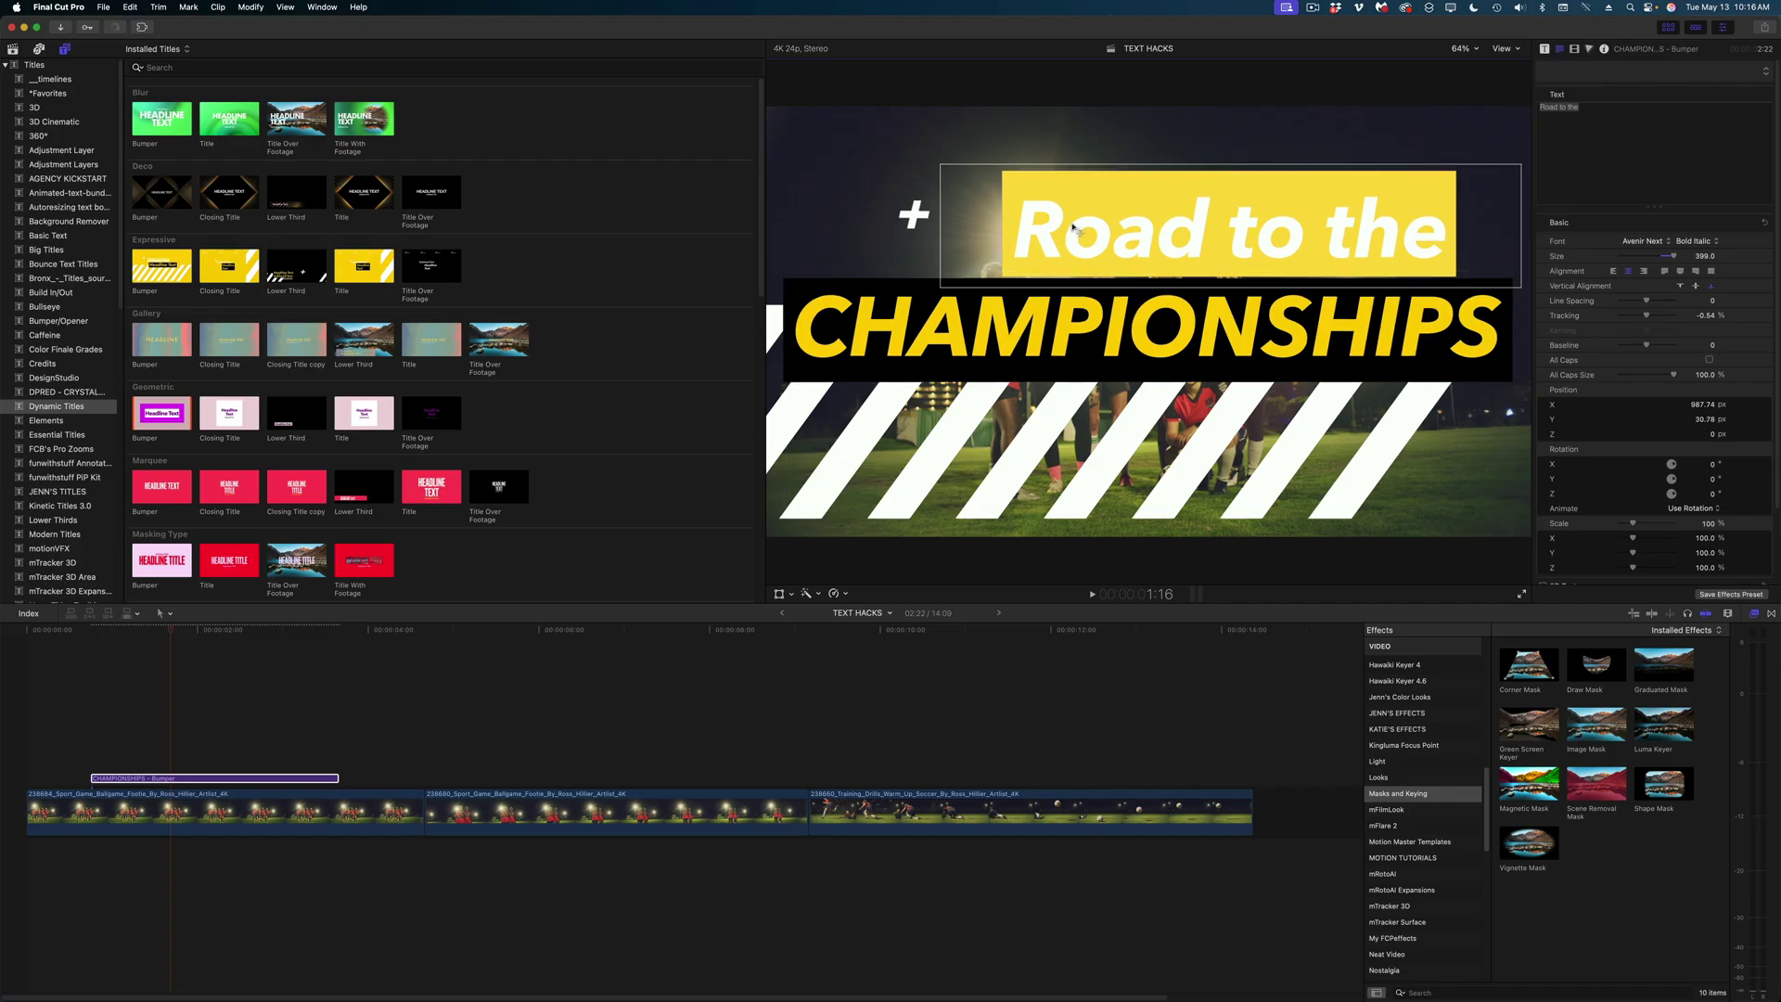
Step: Shrink both title lines and move them to the upper right of the frame, and set the keyer's Spill Level to 0%
{"action": "left_click_drag", "start_coordinate": [1674, 258], "coordinate": [1668, 256]}
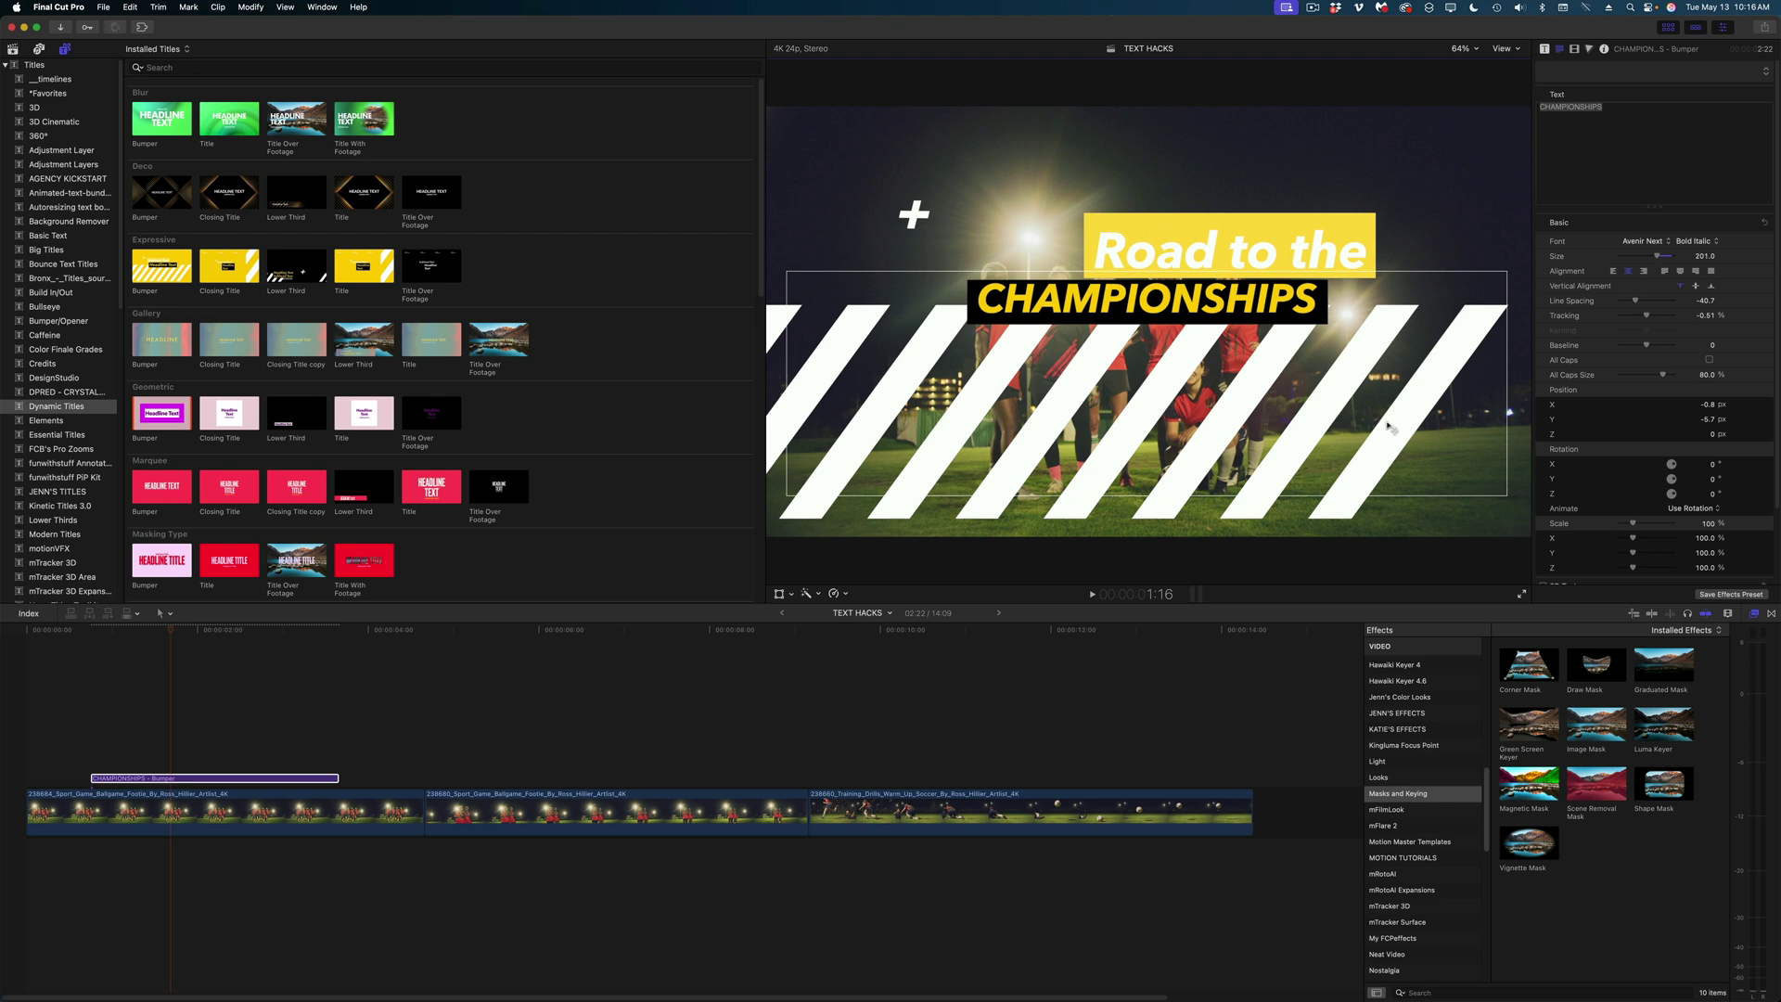
{"action": "left_click_drag", "start_coordinate": [1306, 304], "coordinate": [1478, 243]}
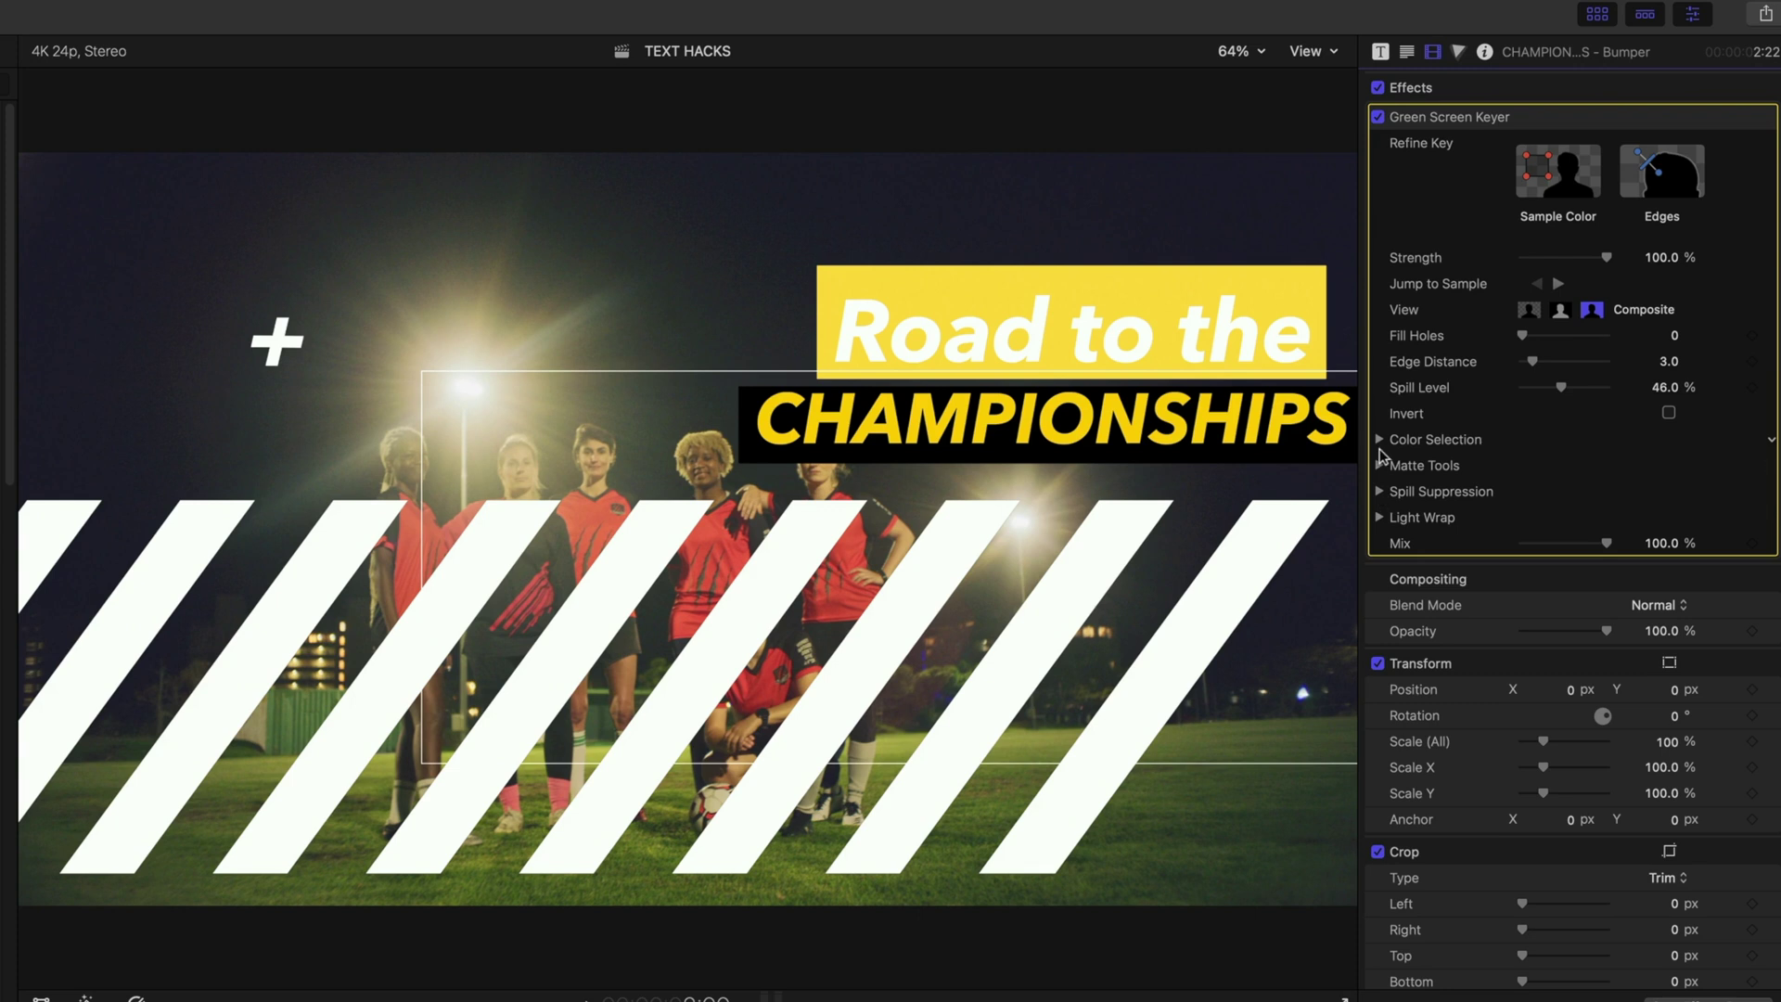
{"action": "left_click_drag", "start_coordinate": [1562, 387], "coordinate": [1508, 397]}
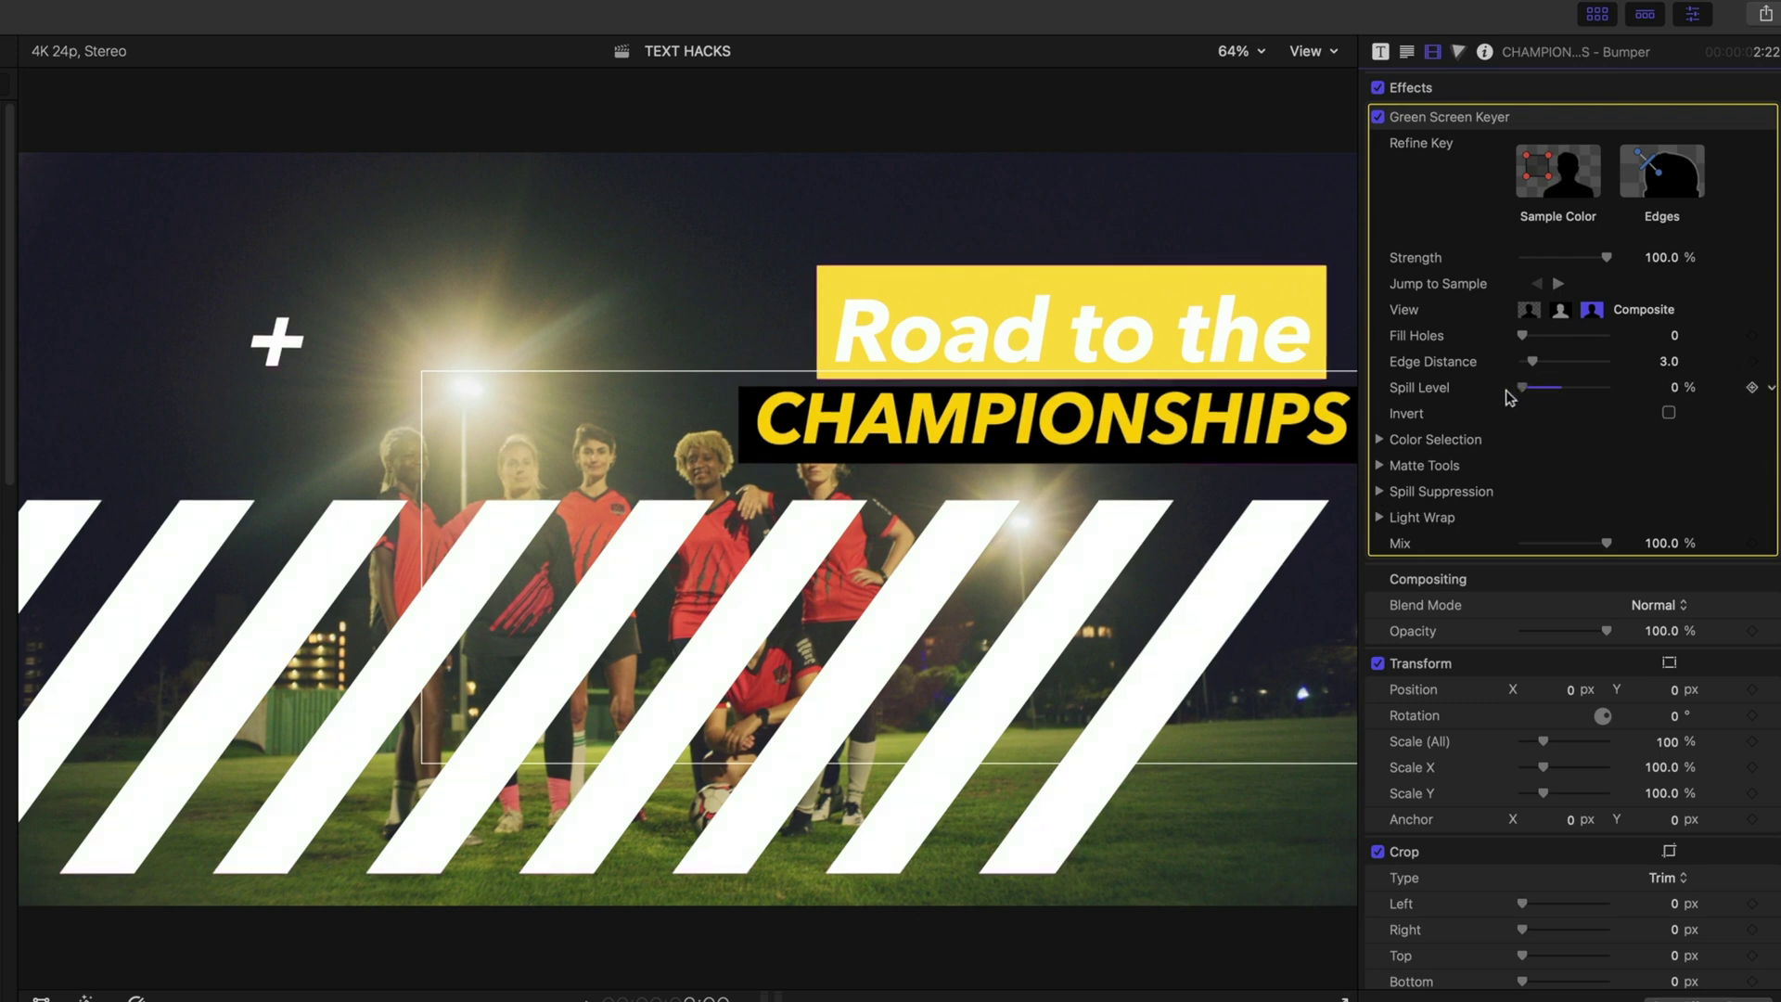
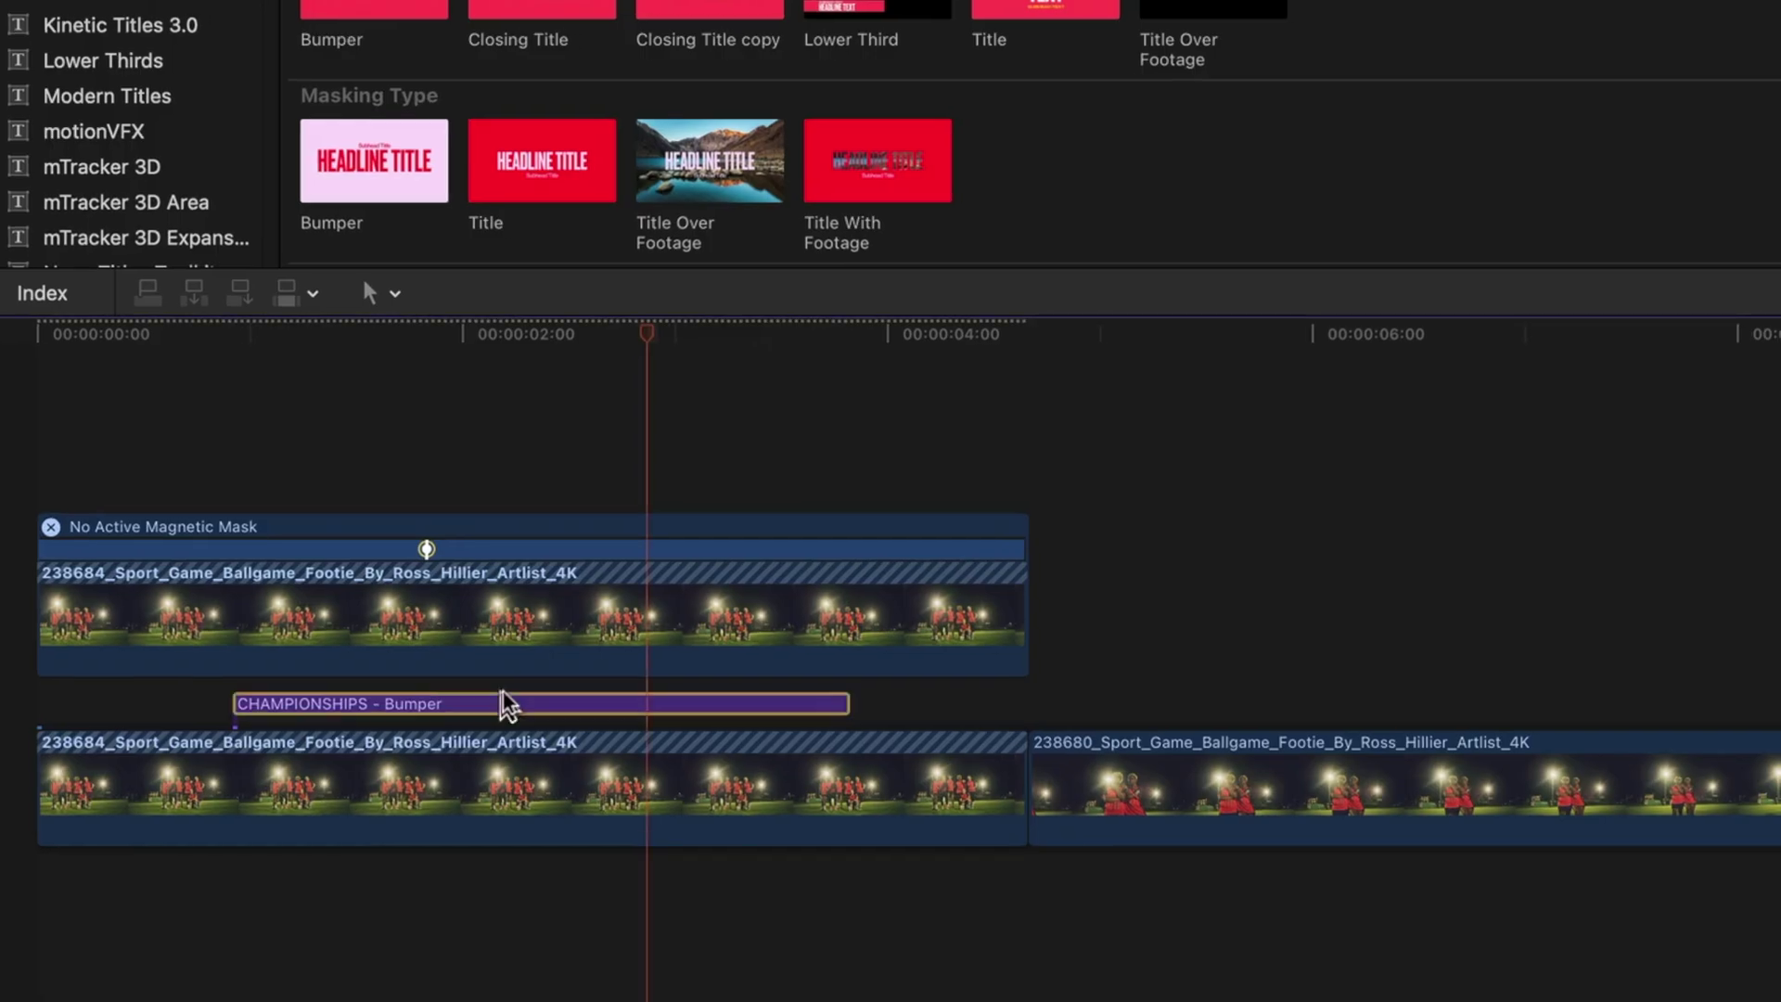
Step: Duplicate the CHAMPIONSHIPS bumper directly above the original at the same time position and disable the copy
{"action": "left_click_drag", "start_coordinate": [215, 779], "coordinate": [217, 750]}
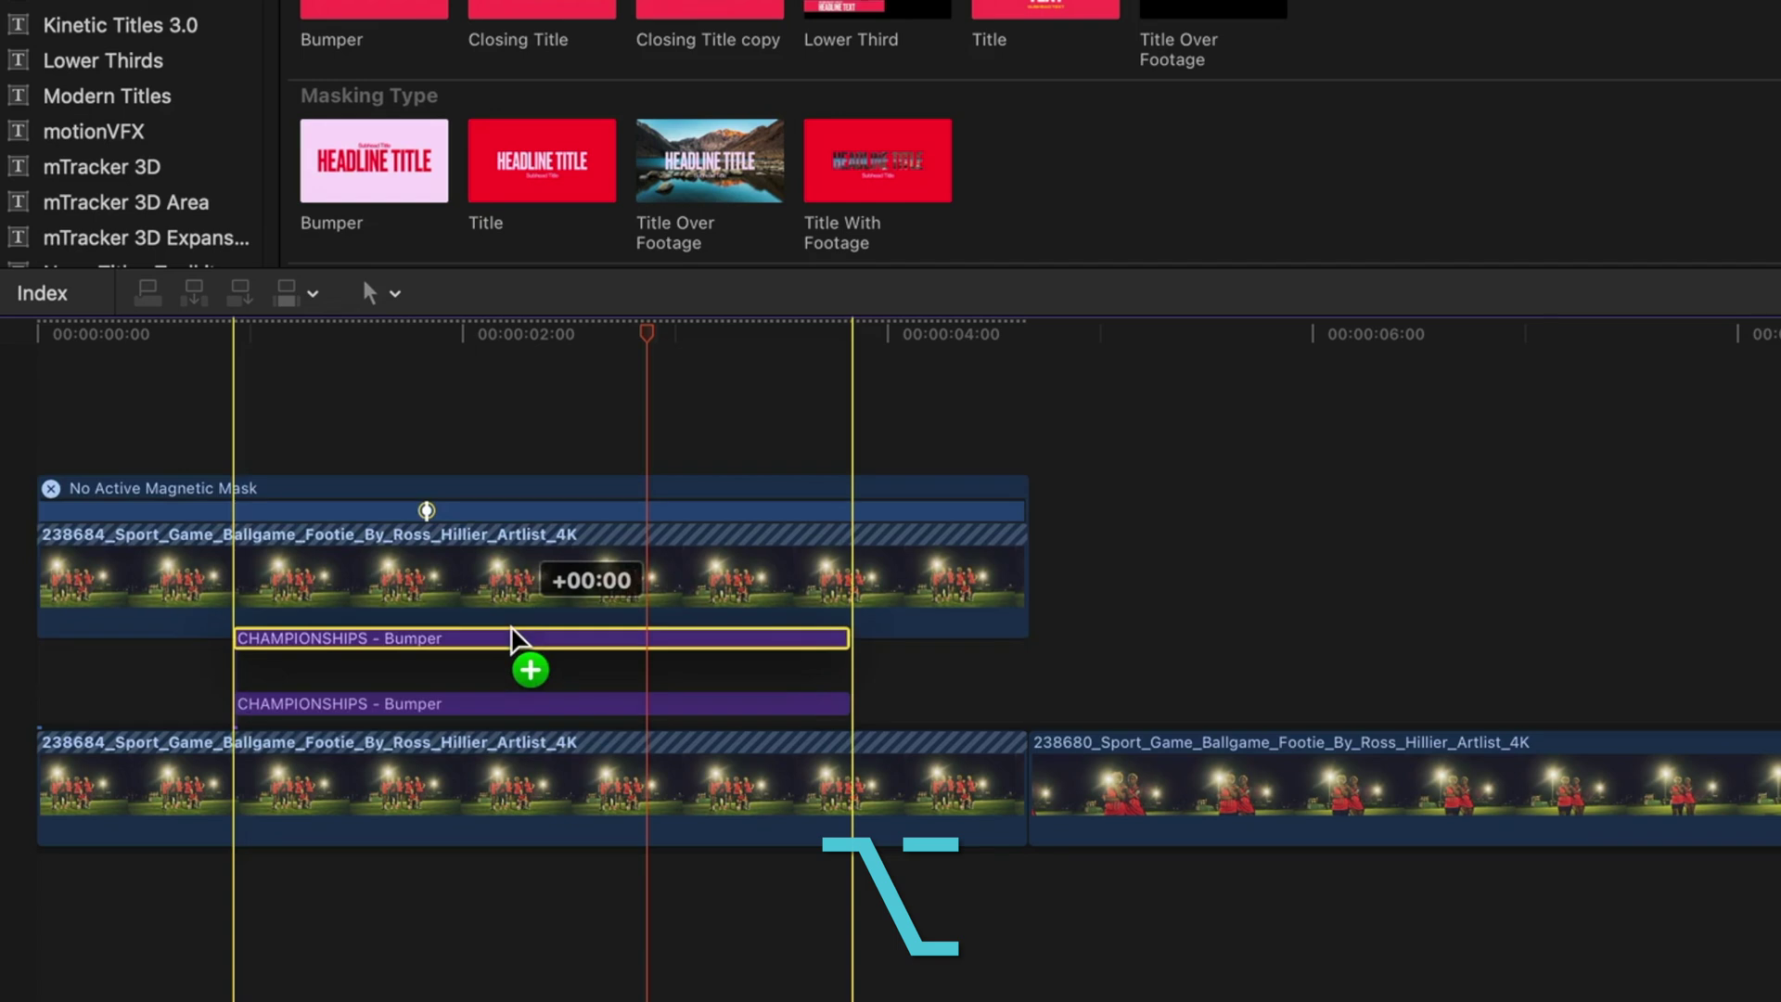
{"action": "left_click_drag", "start_coordinate": [512, 637], "coordinate": [513, 639]}
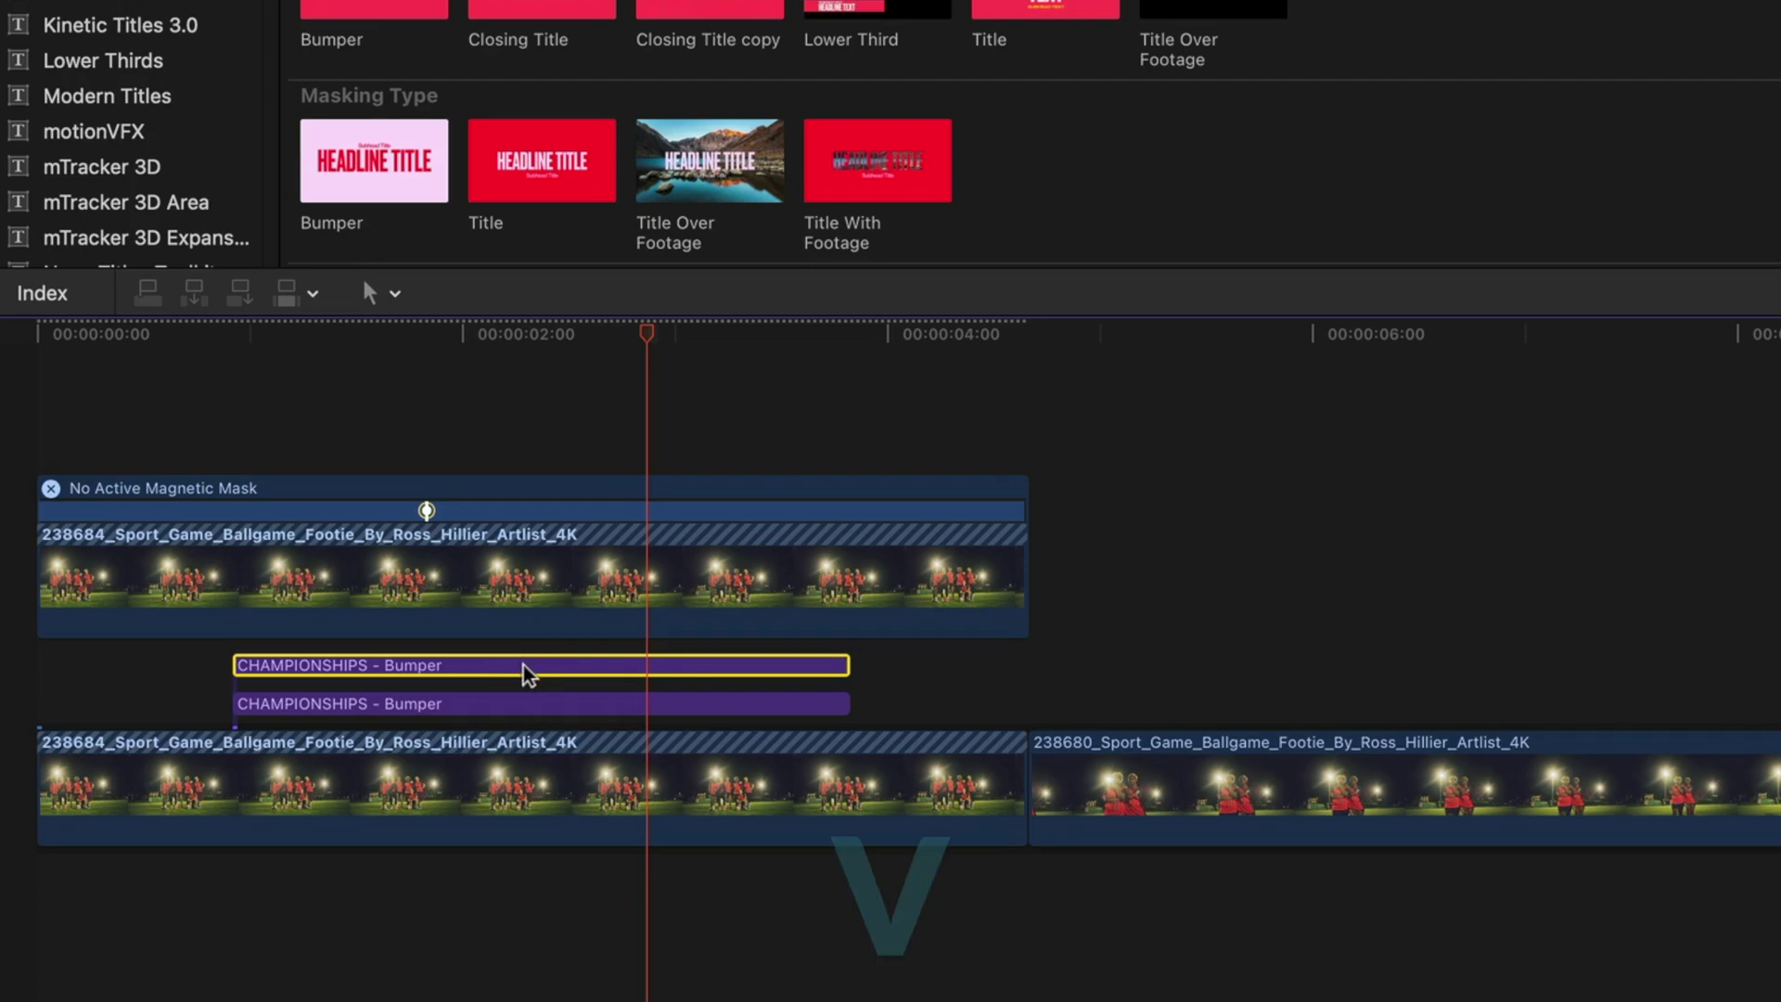
{"action": "key", "text": "v"}
Step: Set the lower CHAMPIONSHIPS bumper's Blend Mode to Overlay
{"action": "left_click", "coordinate": [549, 703]}
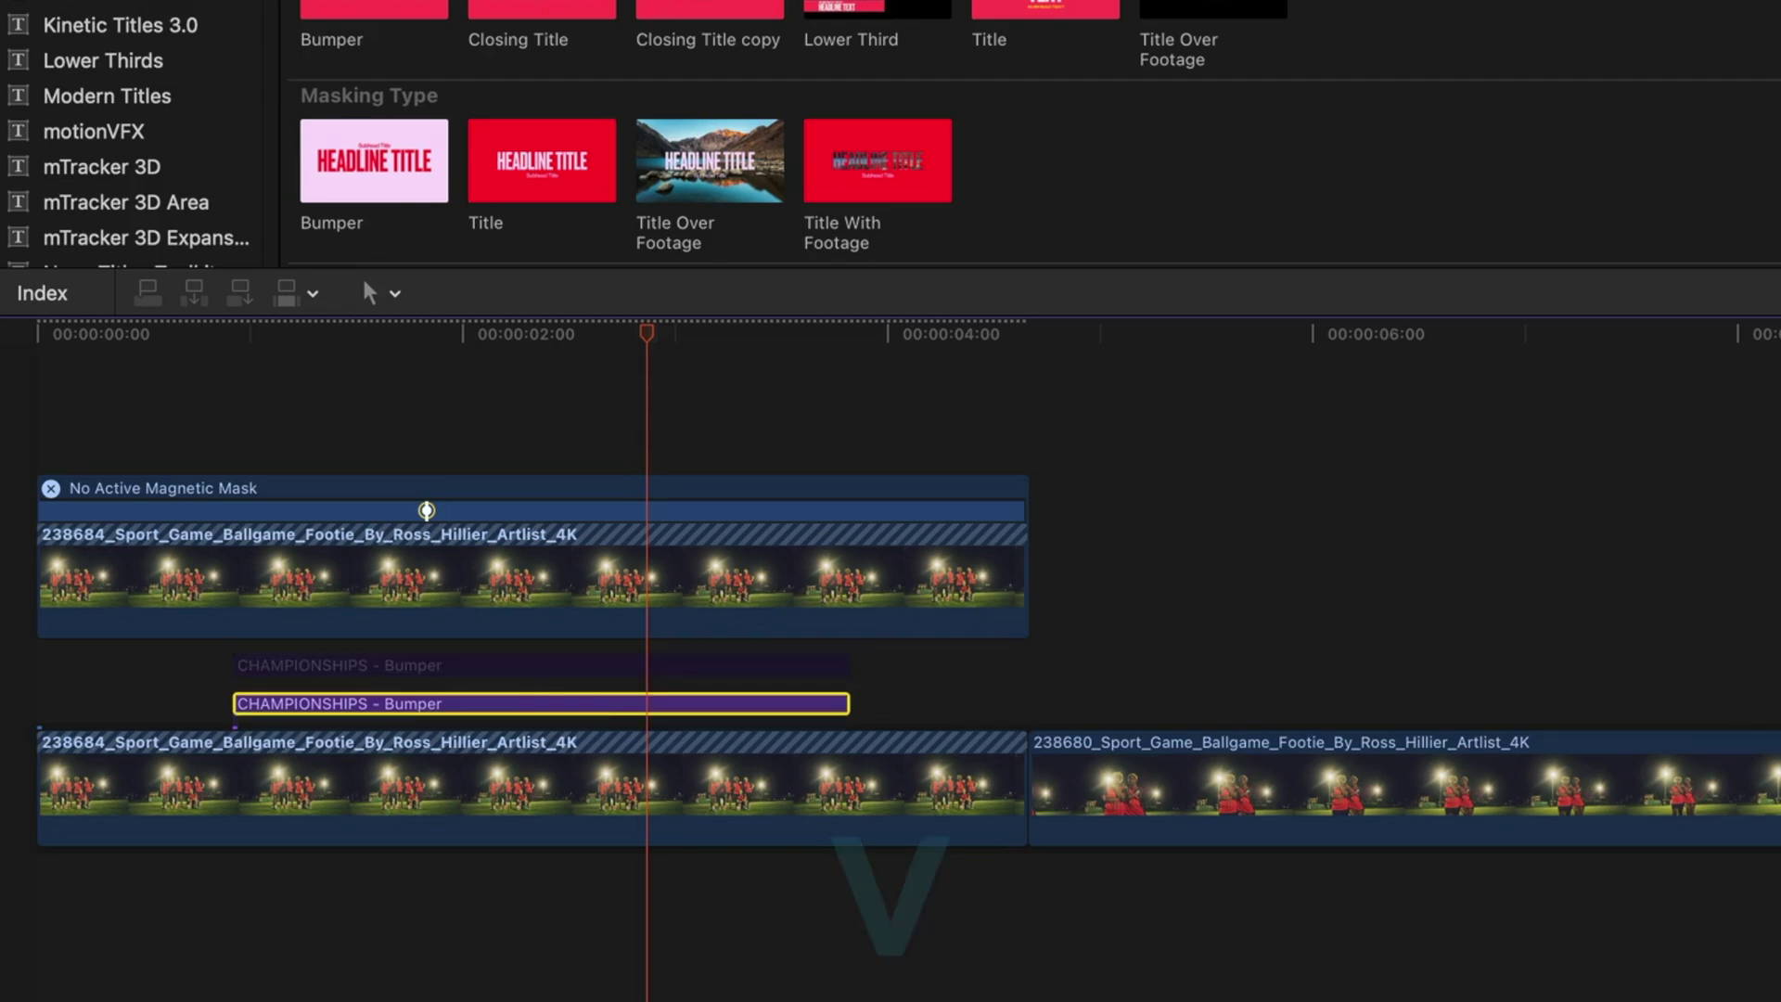
{"action": "left_click", "coordinate": [1708, 366]}
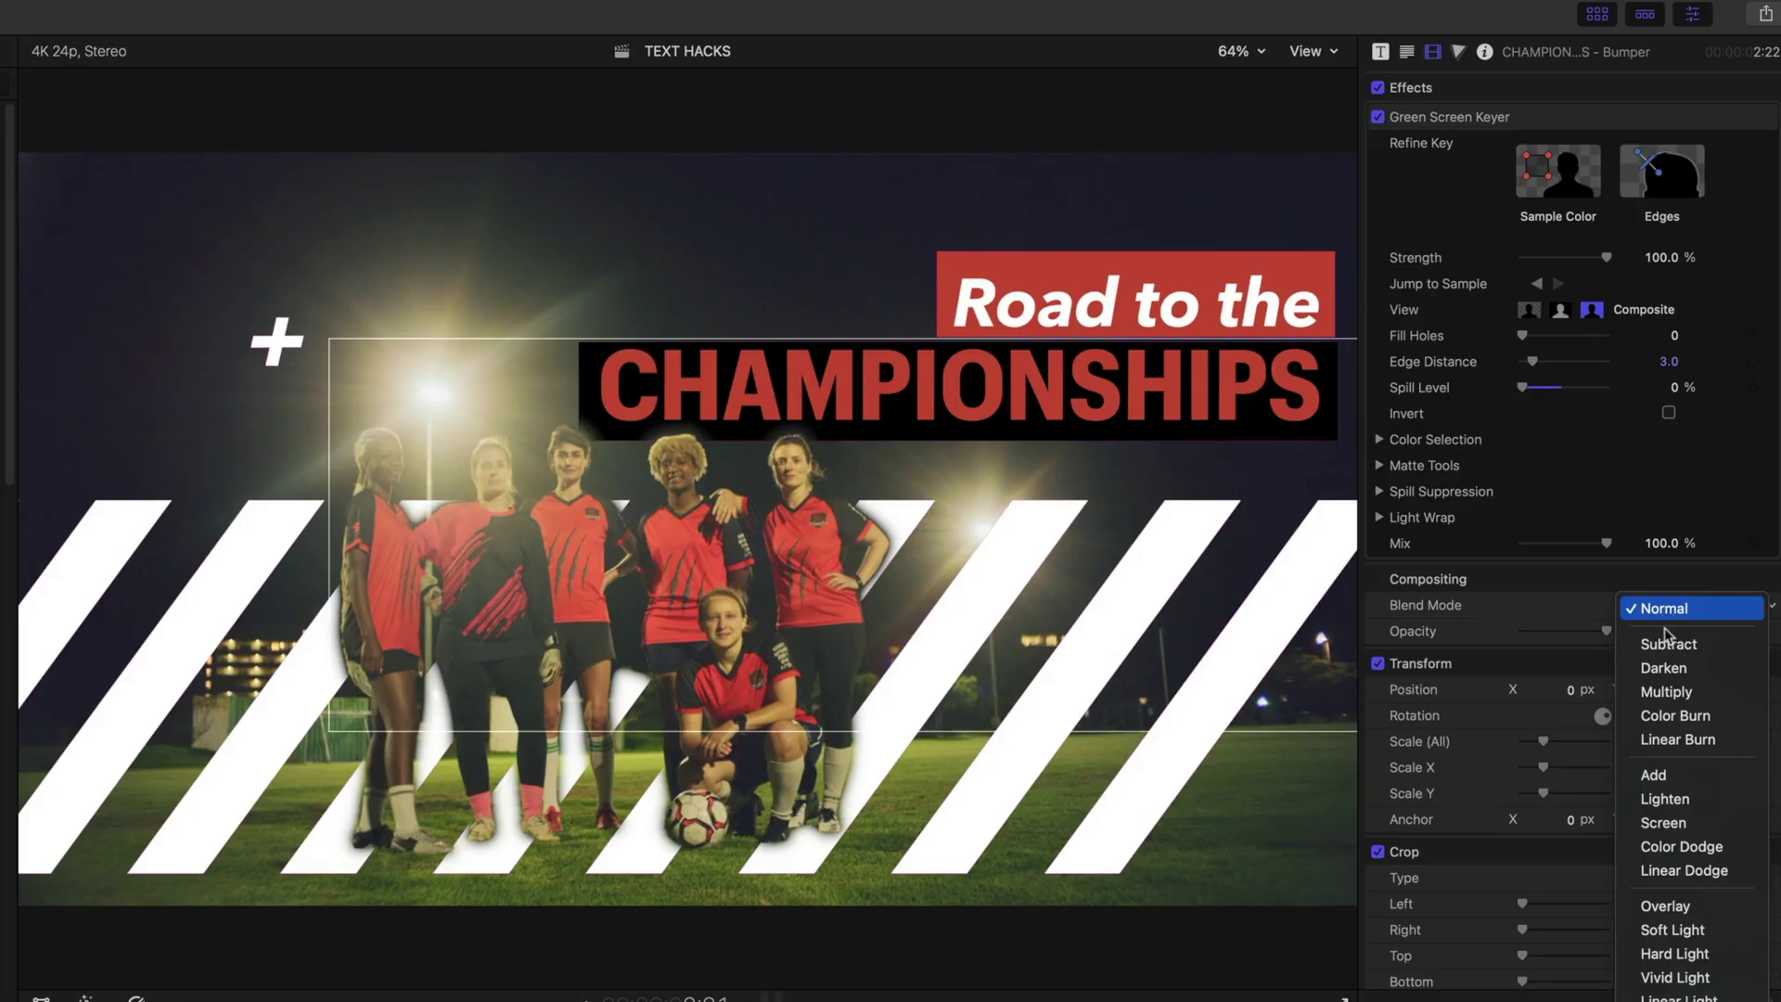
{"action": "left_click", "coordinate": [1667, 906]}
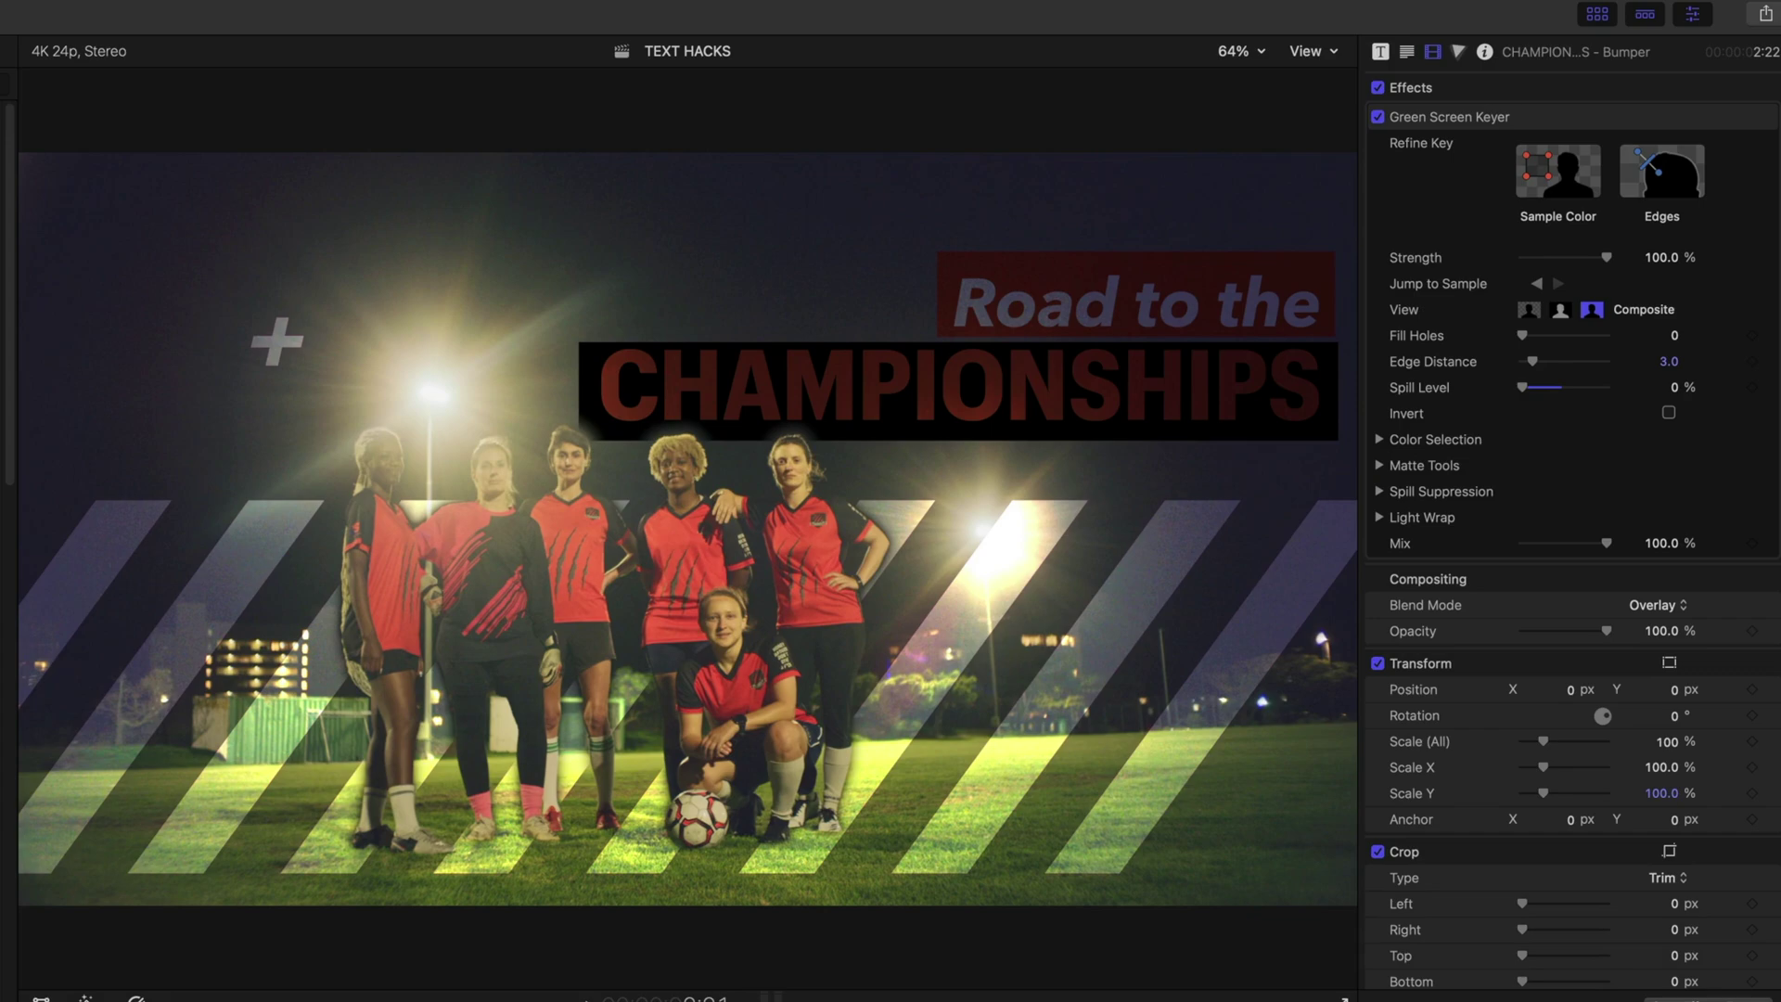
Step: Crop the upper CHAMPIONSHIPS bumper from its lower edge up to just above the white stripes
{"action": "left_click", "coordinate": [279, 766]}
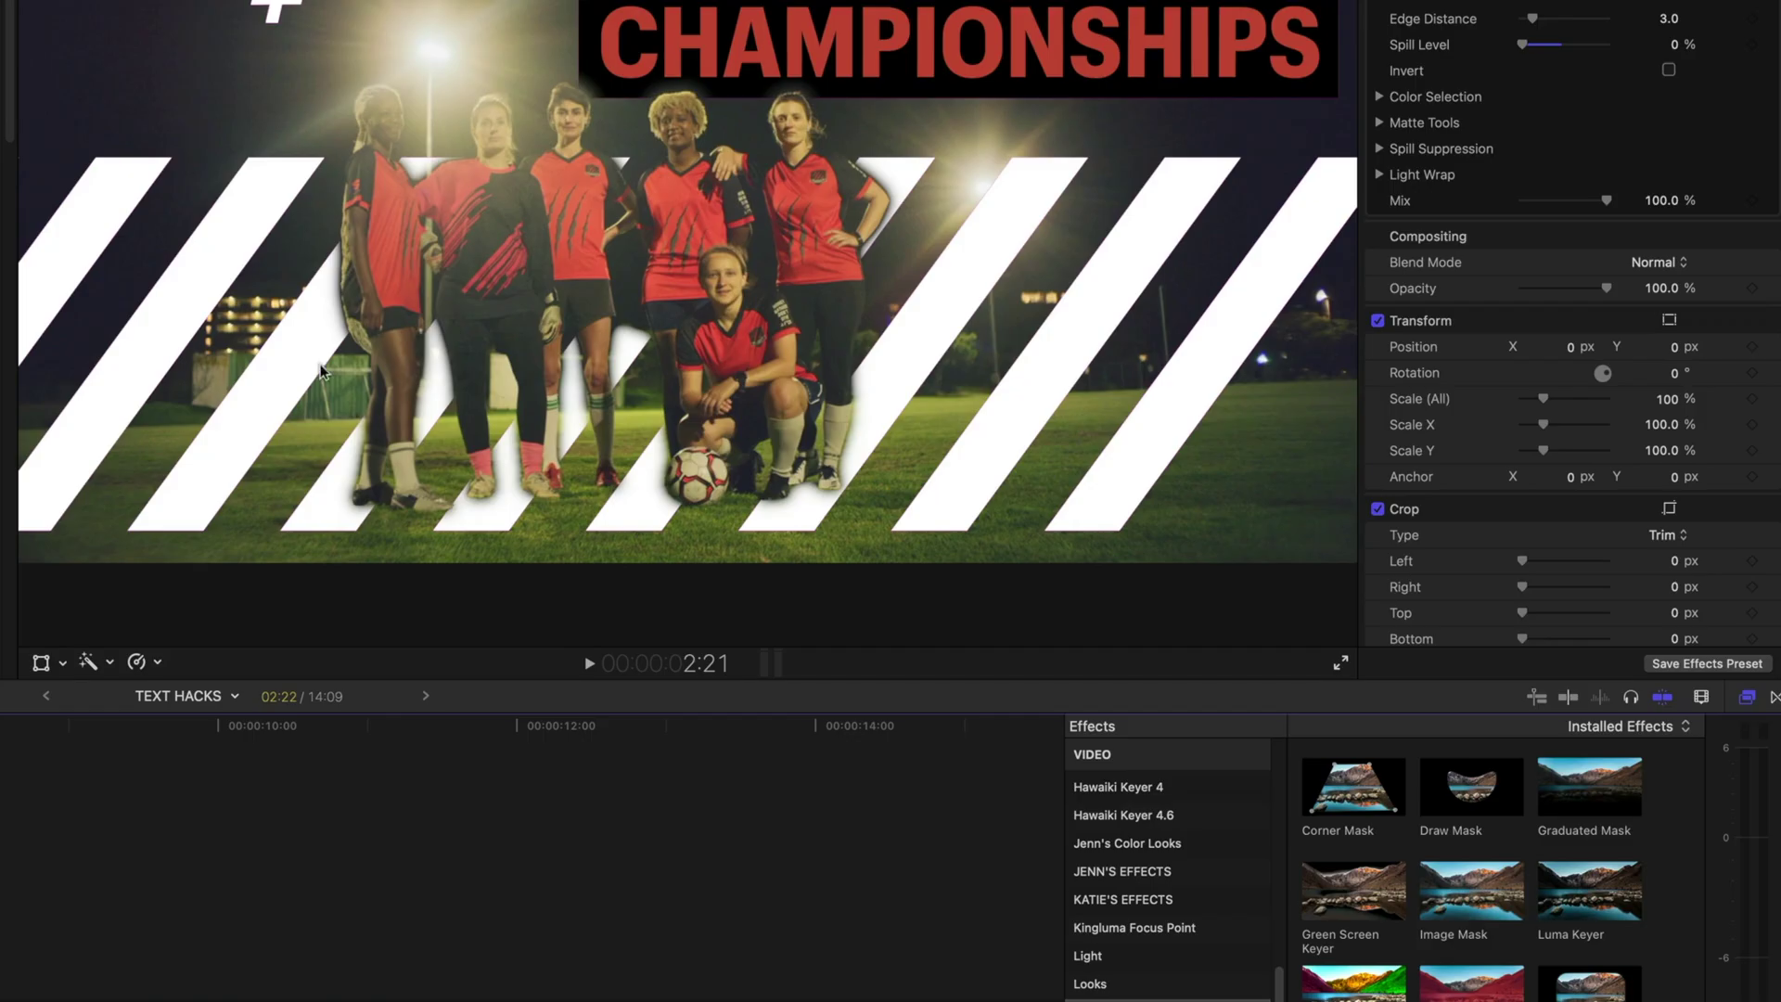
{"action": "key", "text": "shift+c"}
{"action": "left_click_drag", "start_coordinate": [688, 563], "coordinate": [705, 132]}
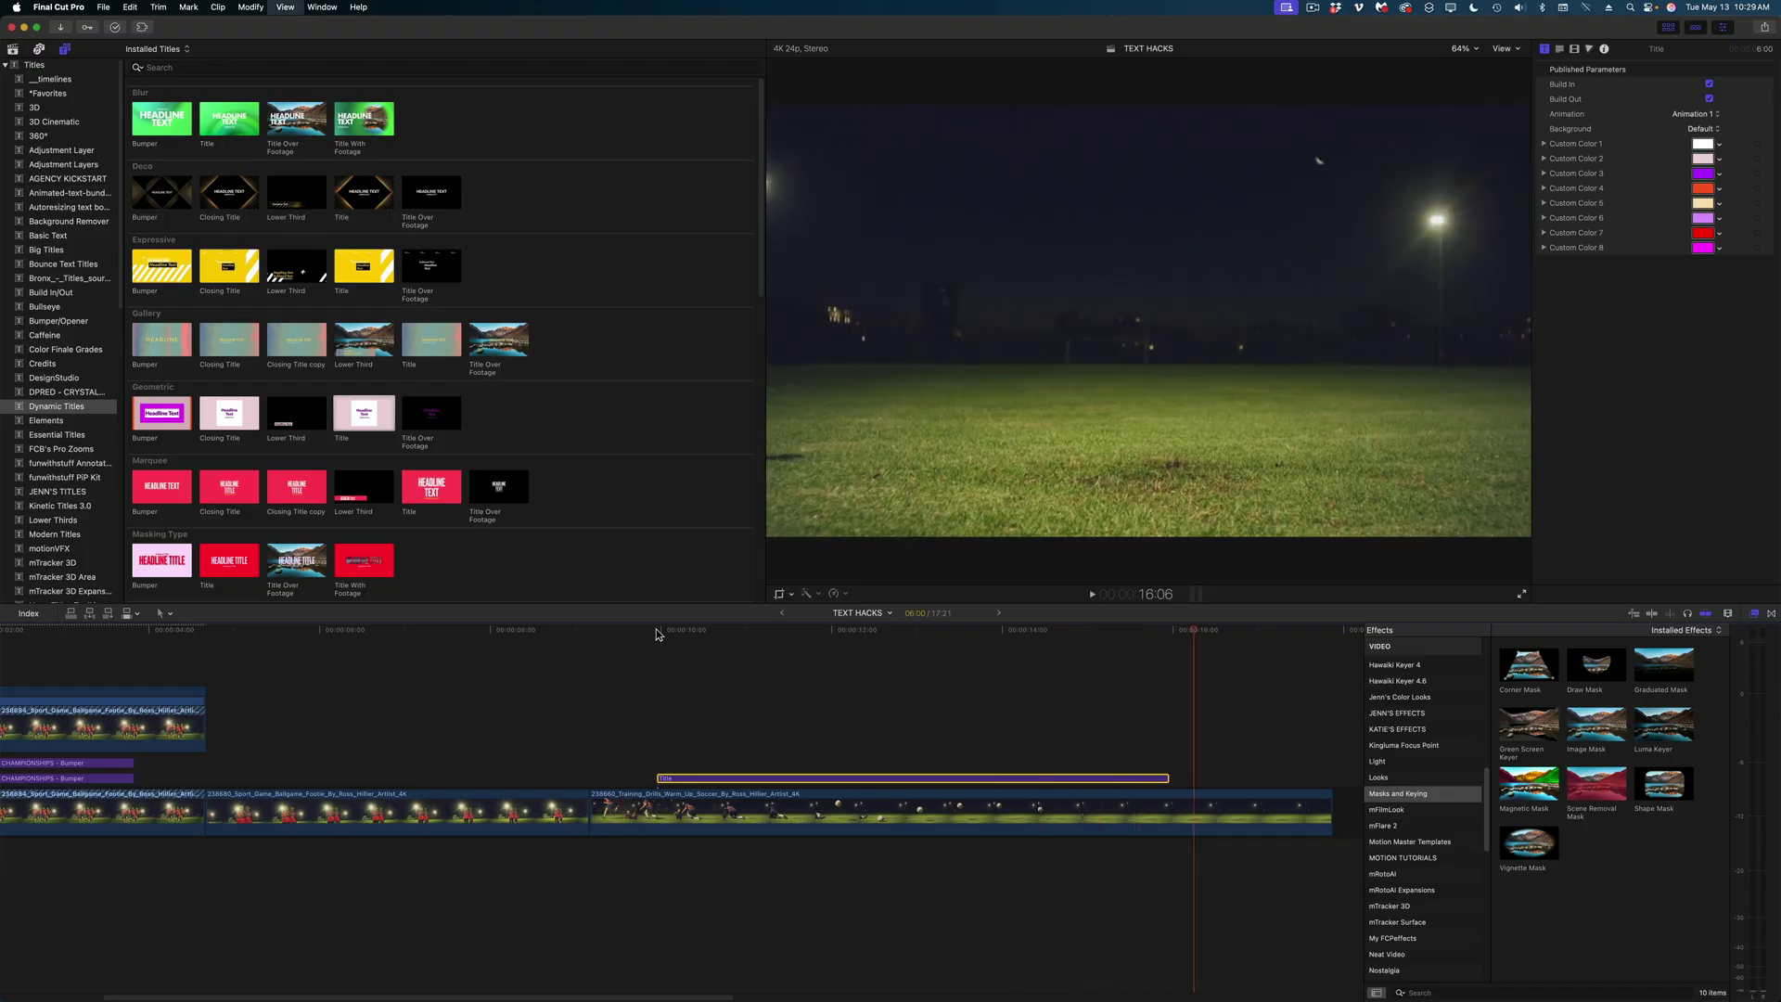
Step: Play the Headline Text title over the training drills clip and check which retiming options are available for it
{"action": "left_click", "coordinate": [797, 673]}
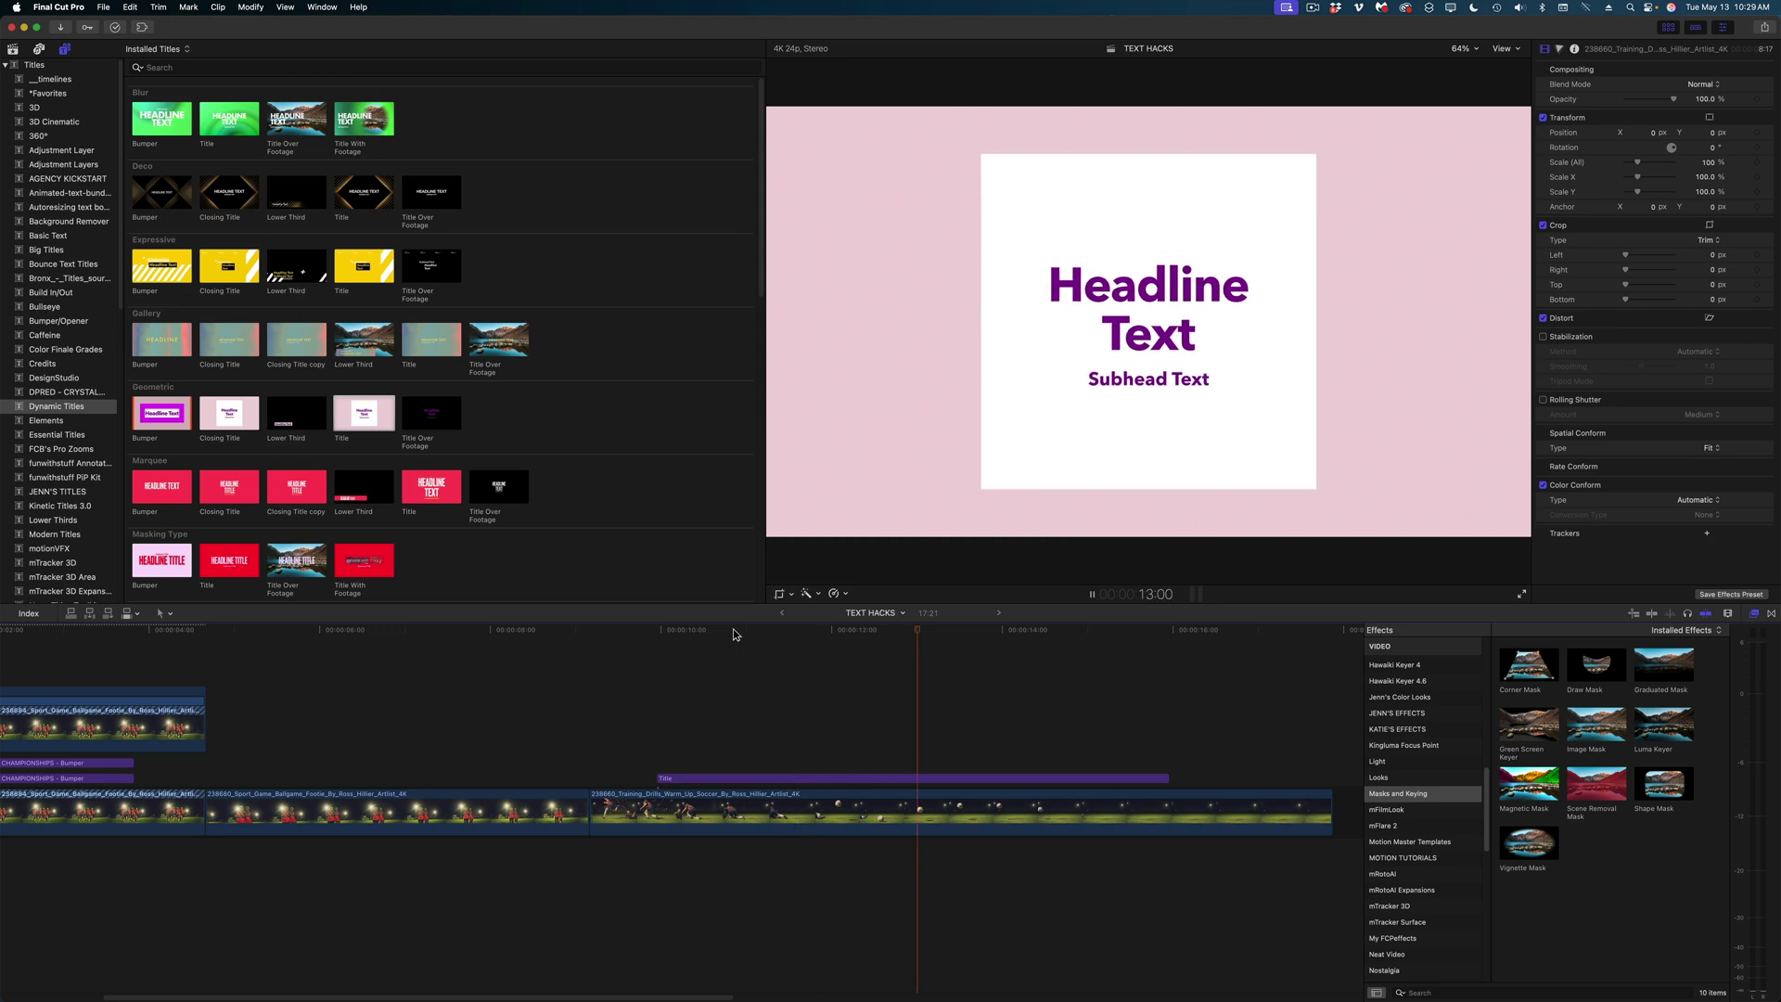
{"action": "key", "text": "space"}
{"action": "left_click", "coordinate": [711, 782]}
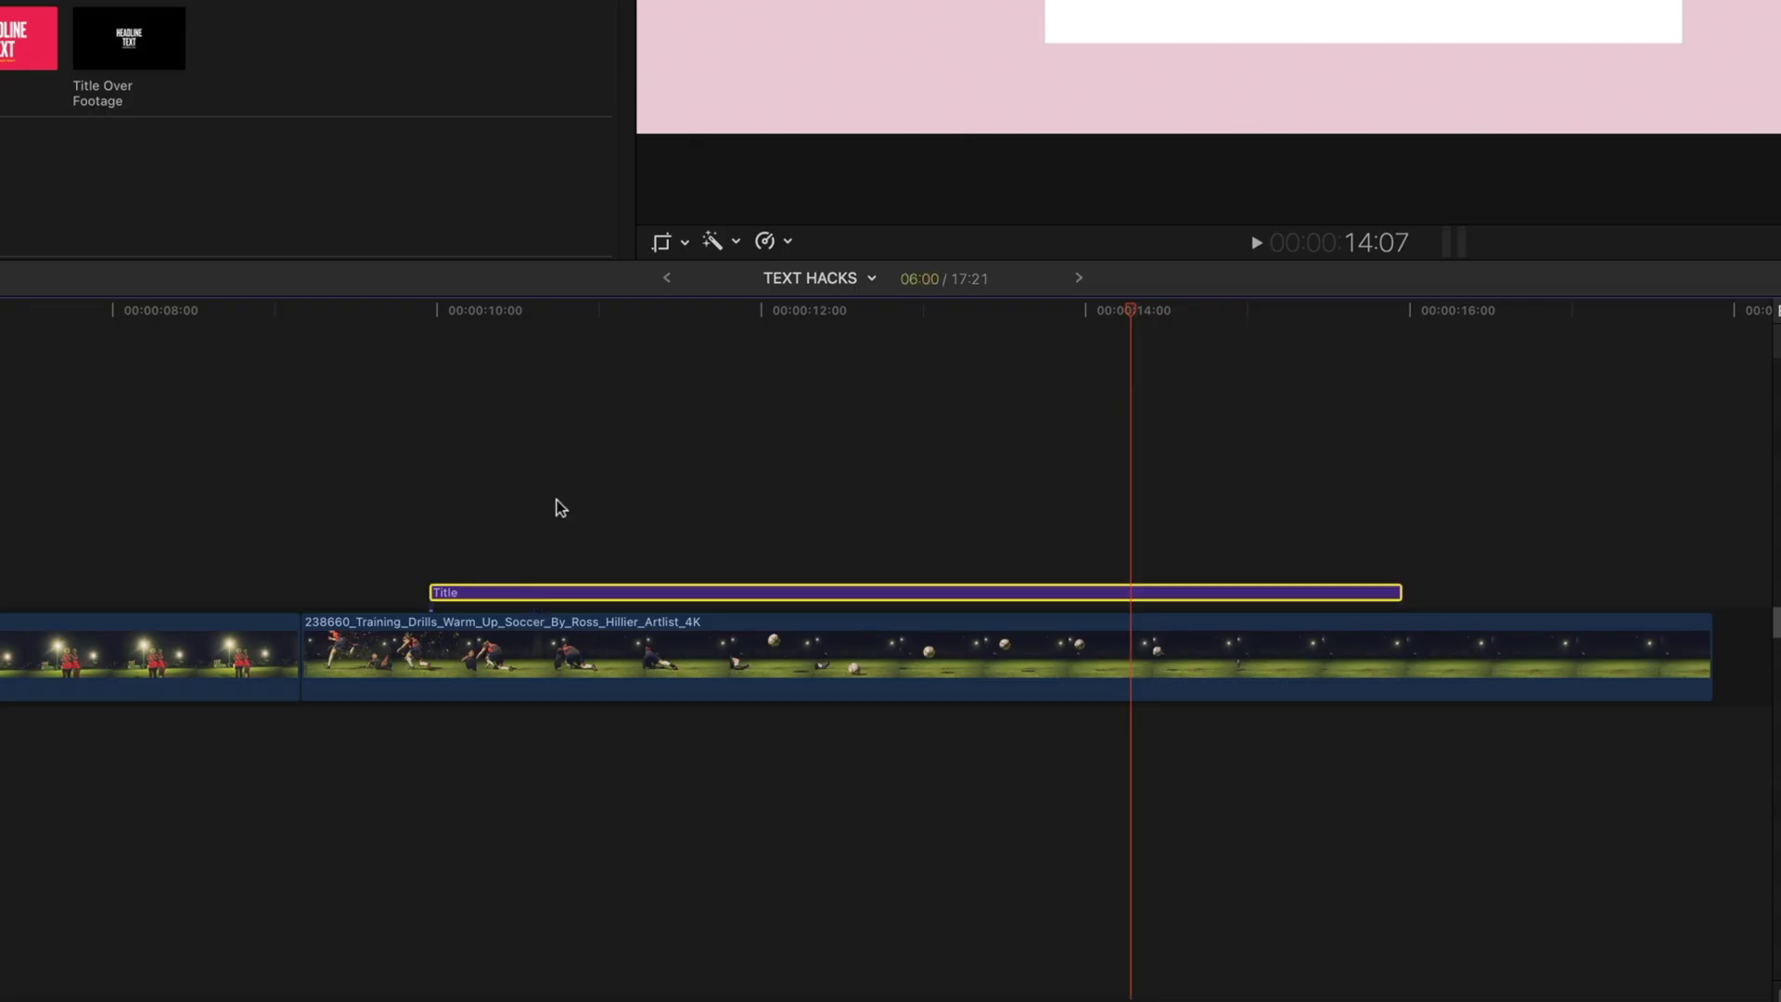
{"action": "left_click", "coordinate": [788, 243]}
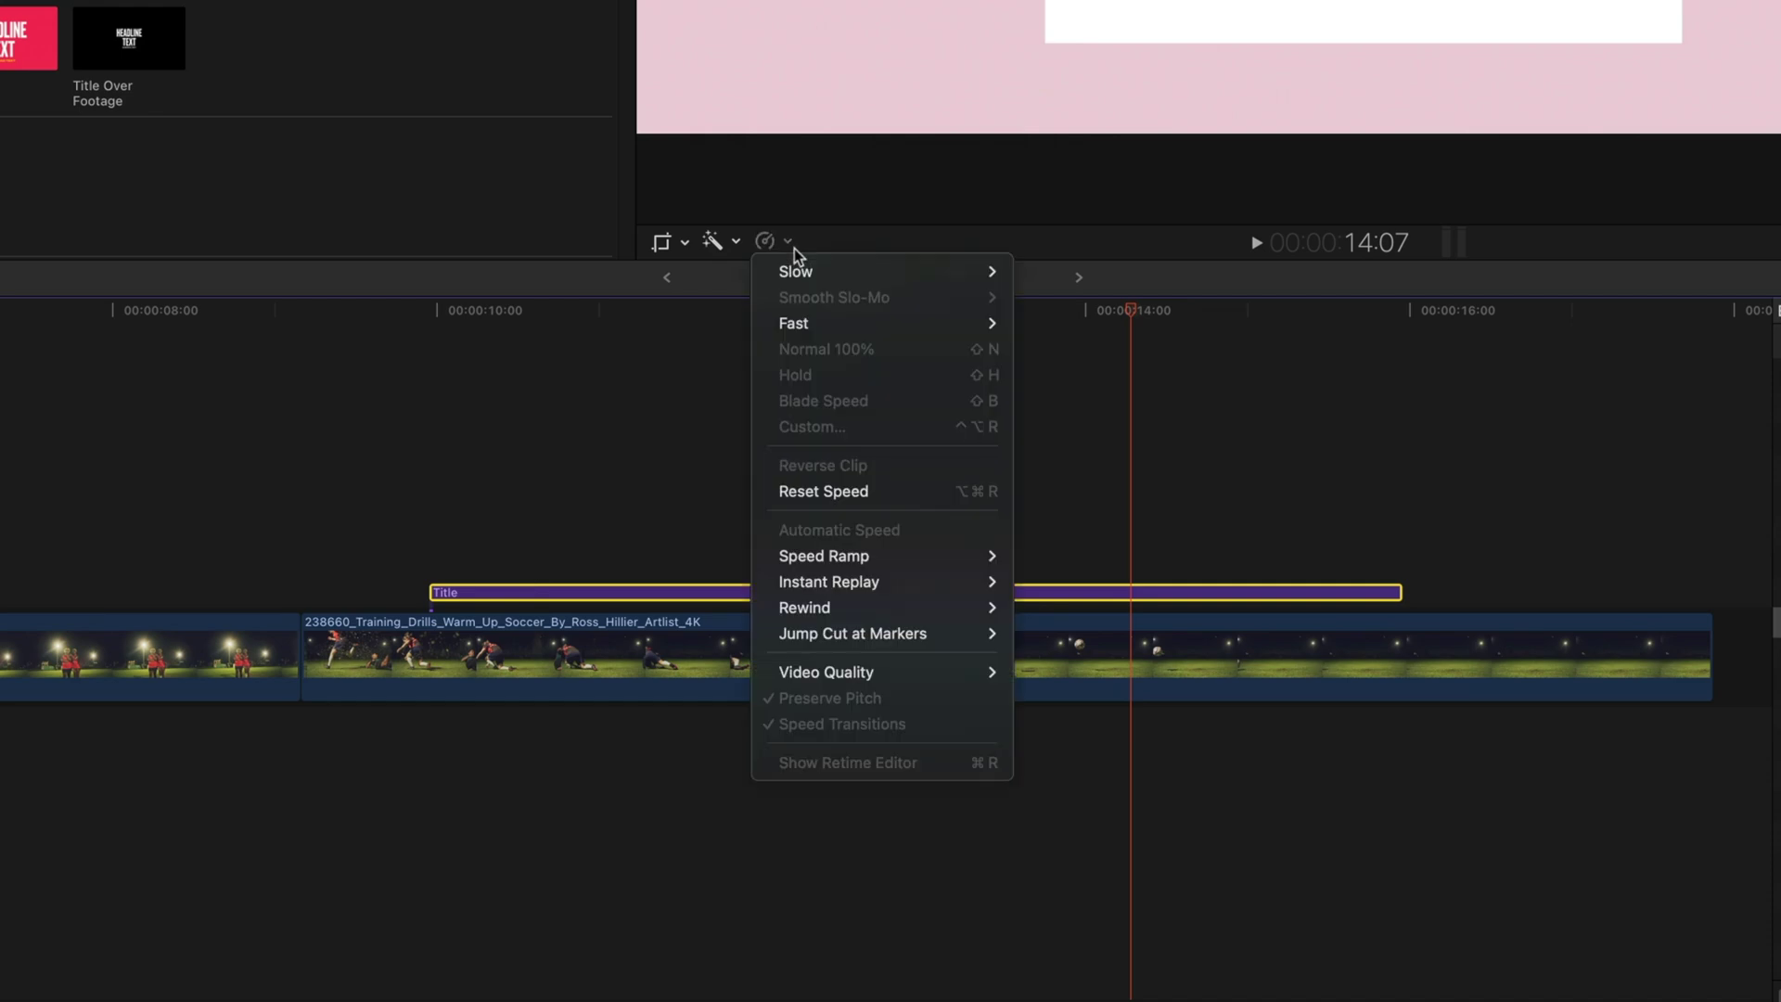
{"action": "mouse_move", "coordinate": [832, 321]}
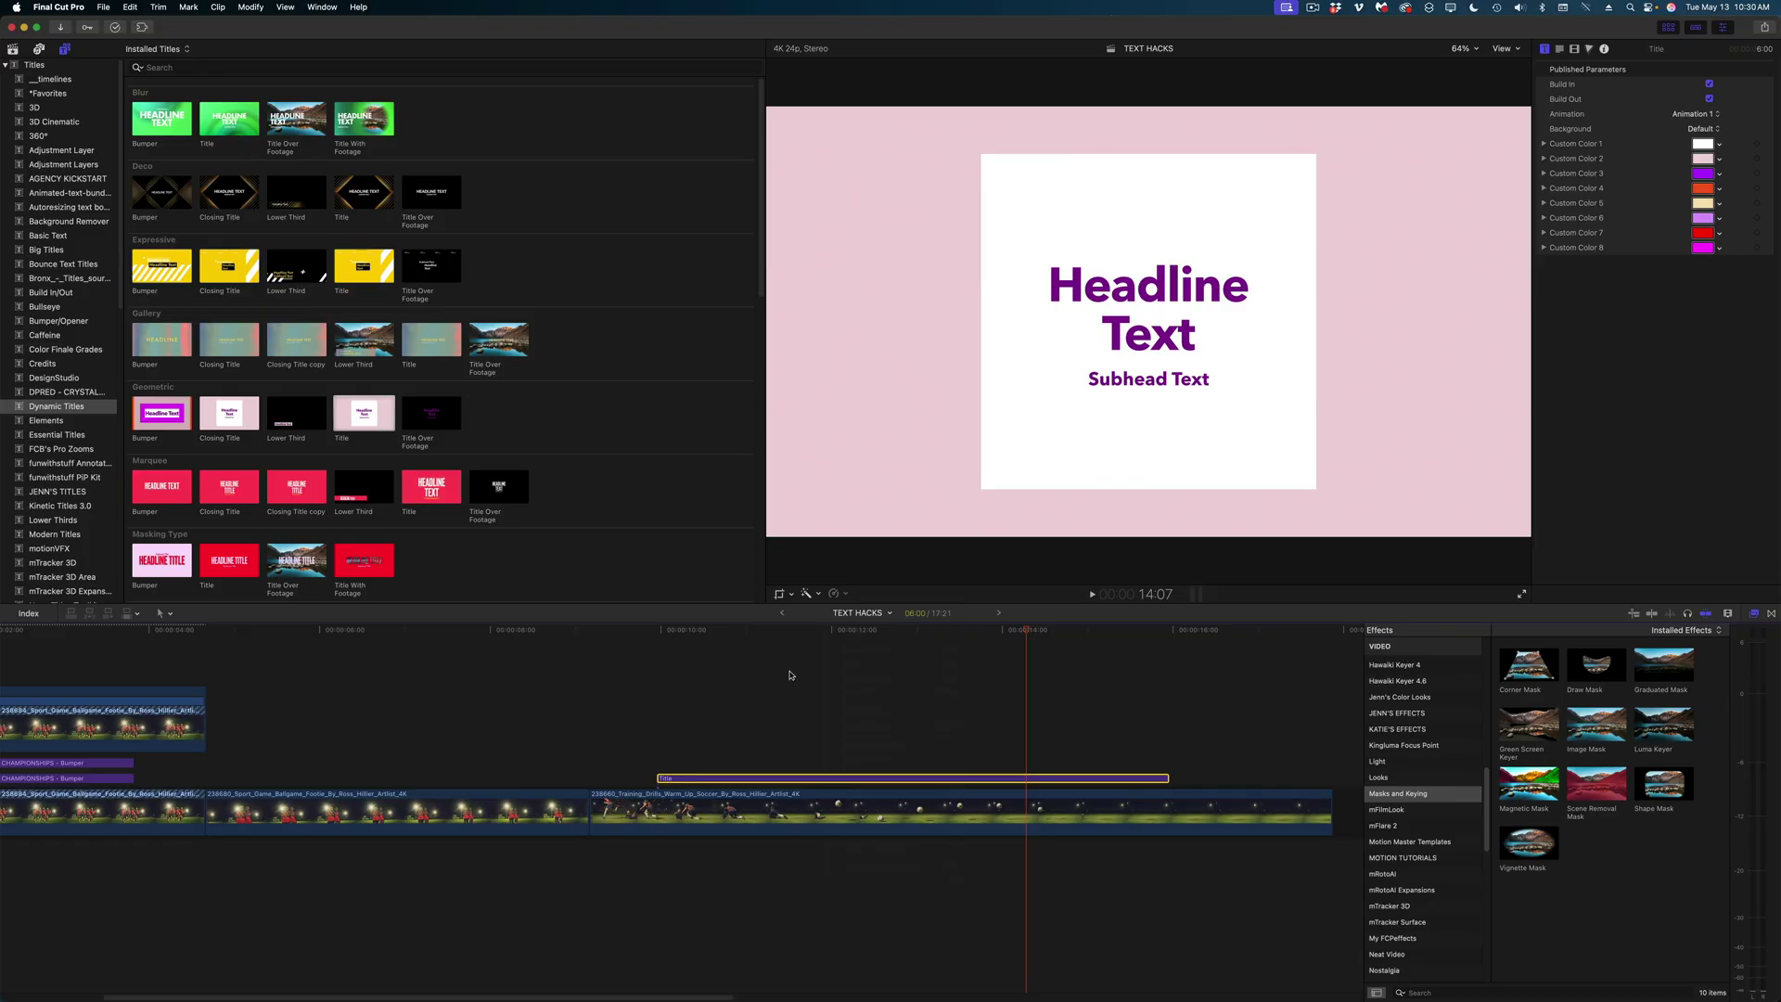
Step: Convert the title into a compound clip named TEXT HACKS Clip in event 5-13-25 and check its retiming options
{"action": "key", "text": "alt+g"}
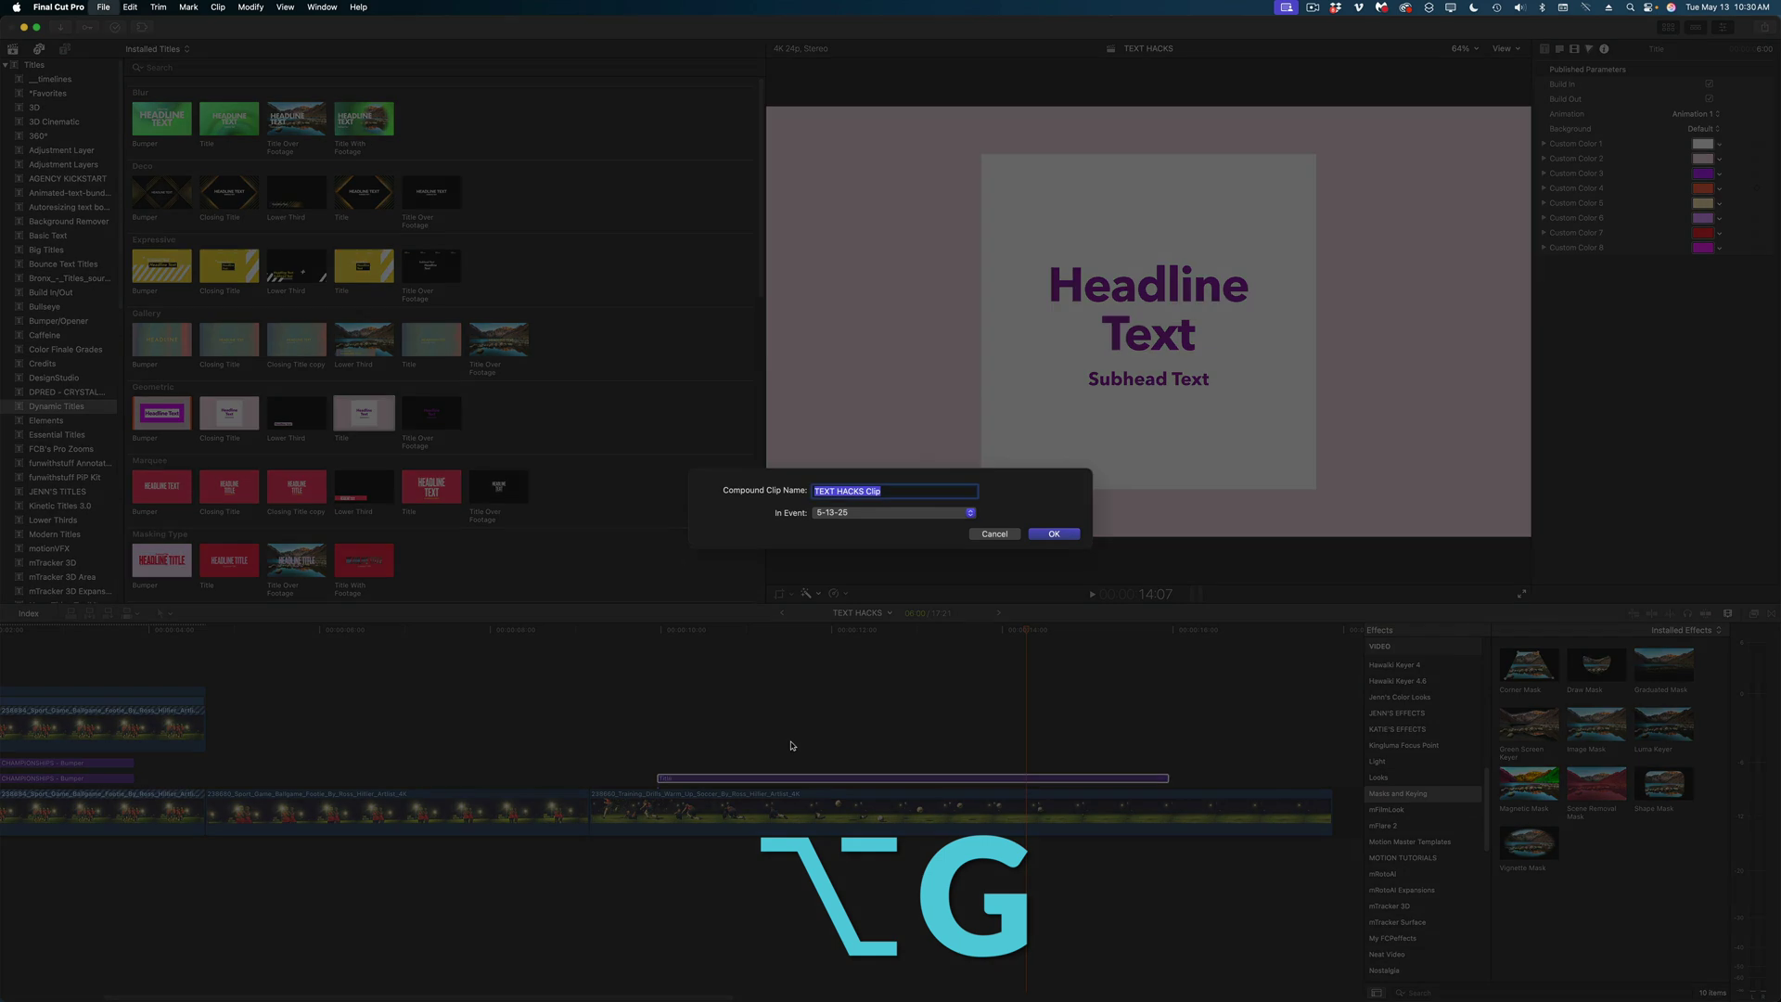
{"action": "key", "text": "Return"}
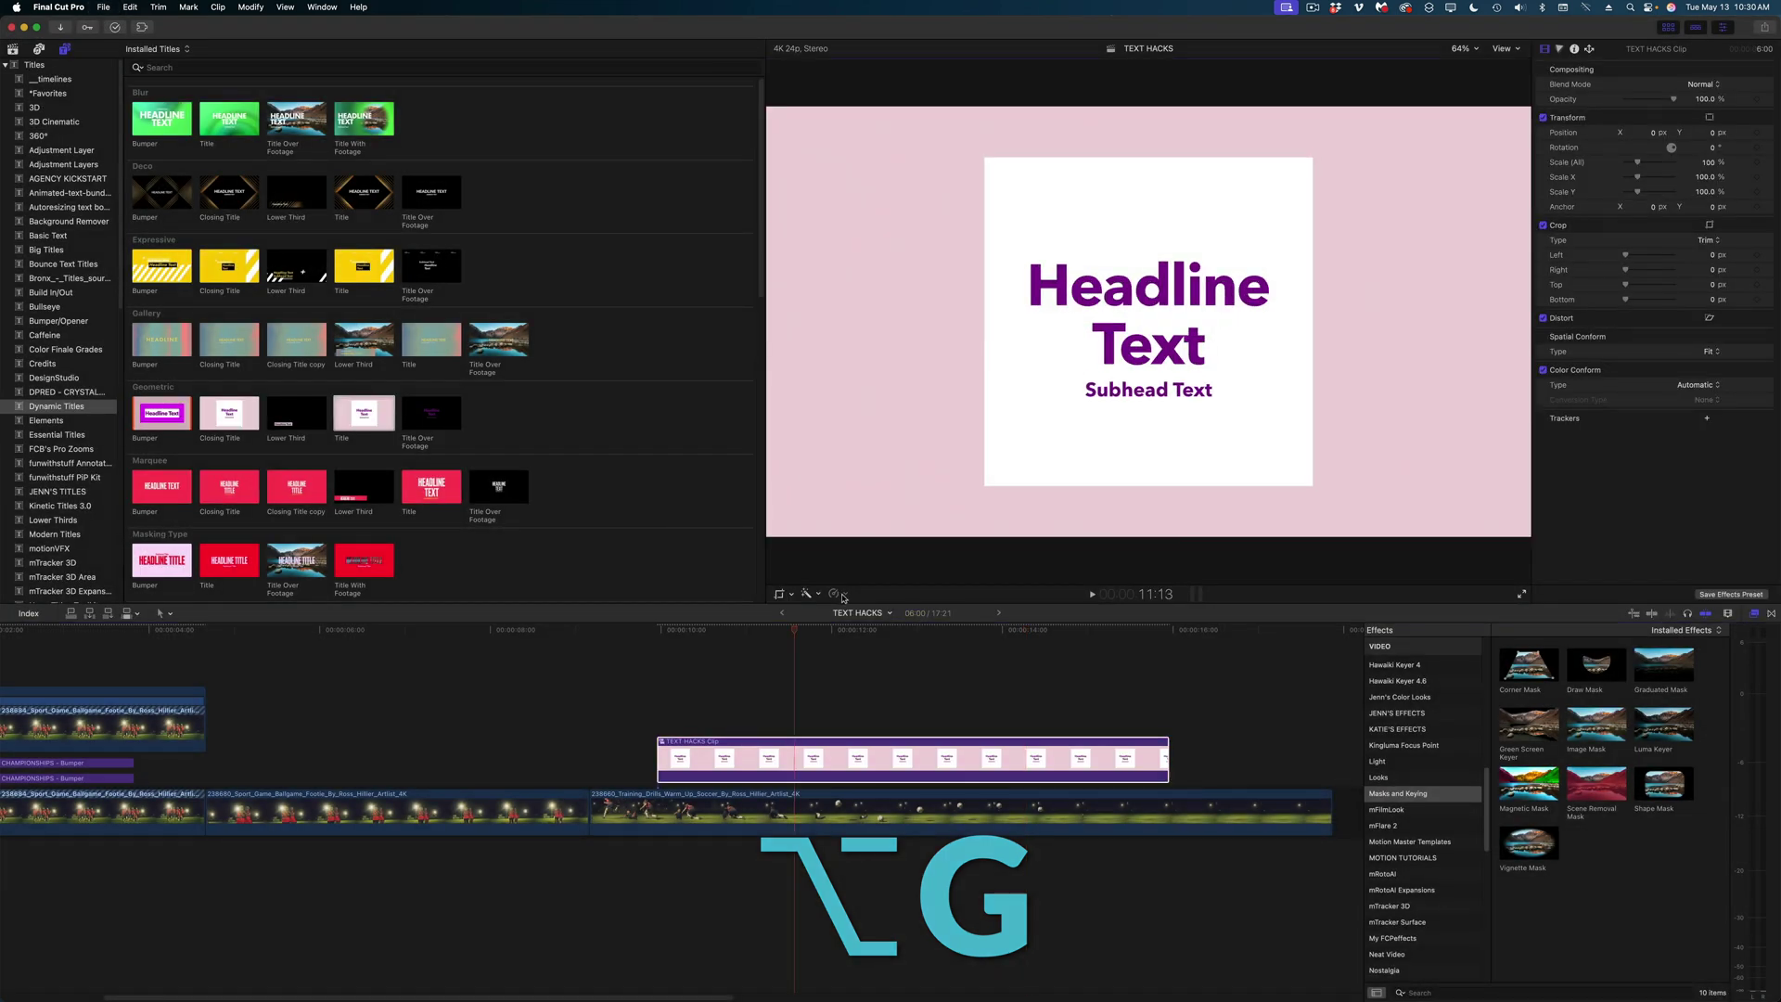
{"action": "left_click", "coordinate": [843, 595]}
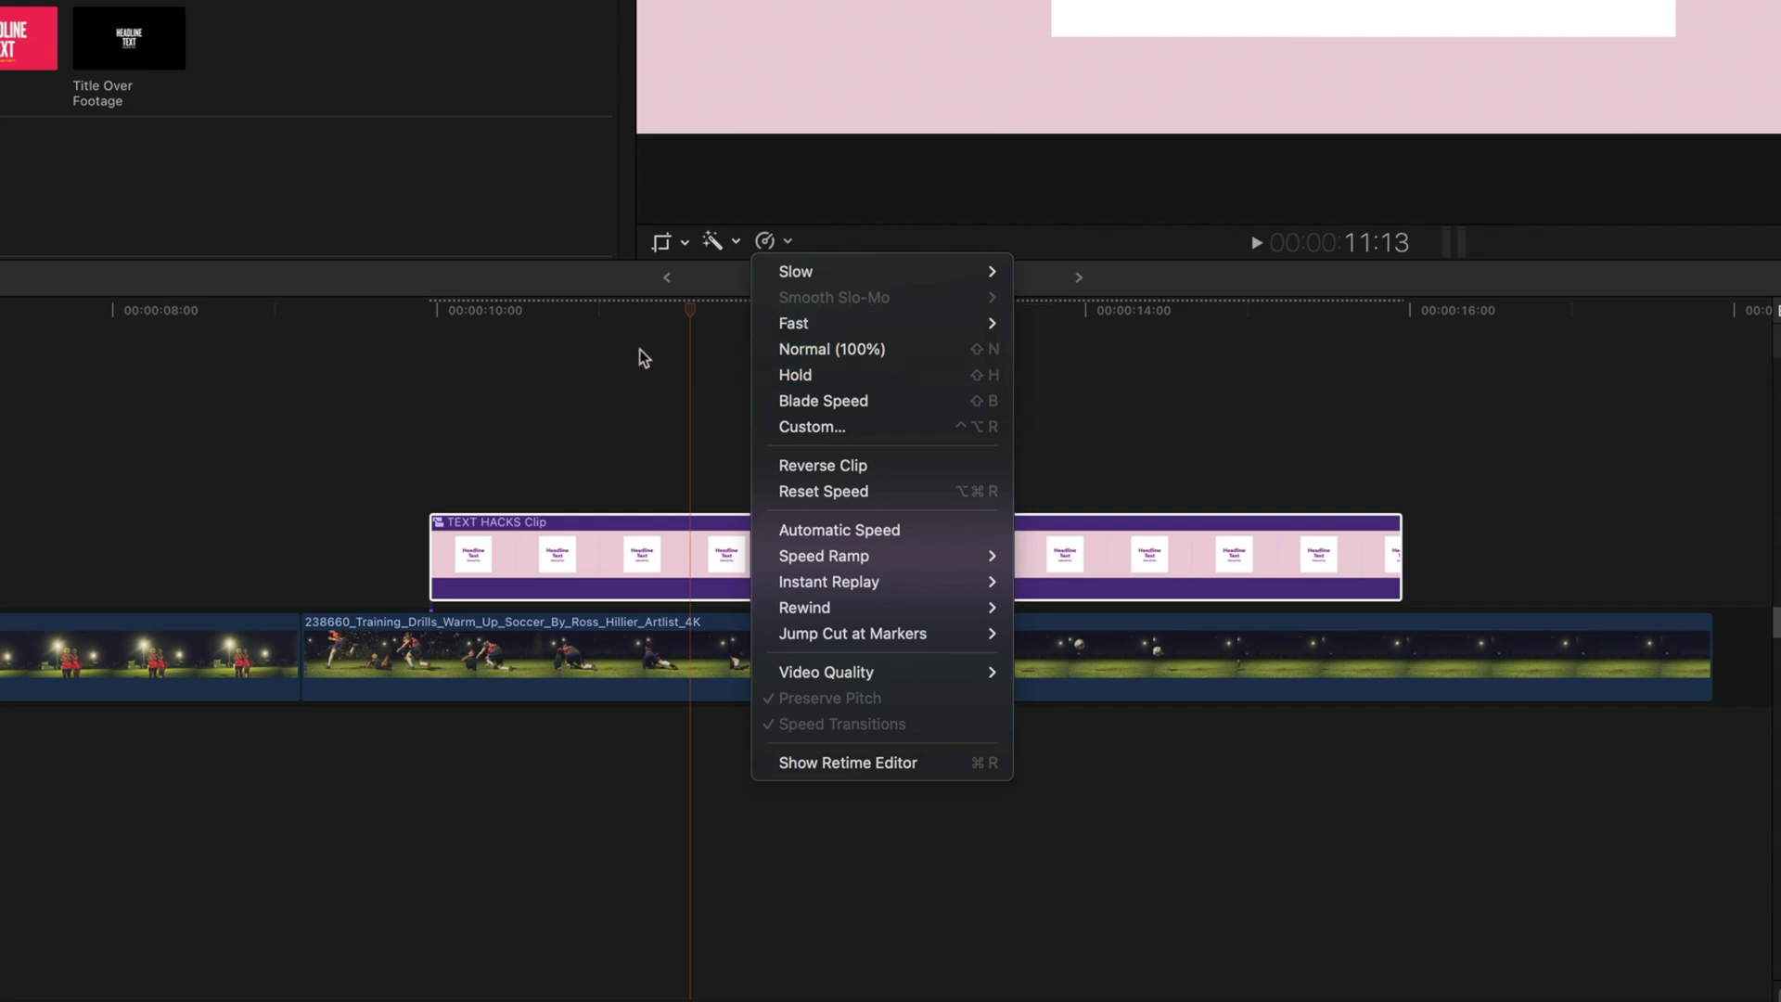
{"action": "left_click", "coordinate": [572, 327]}
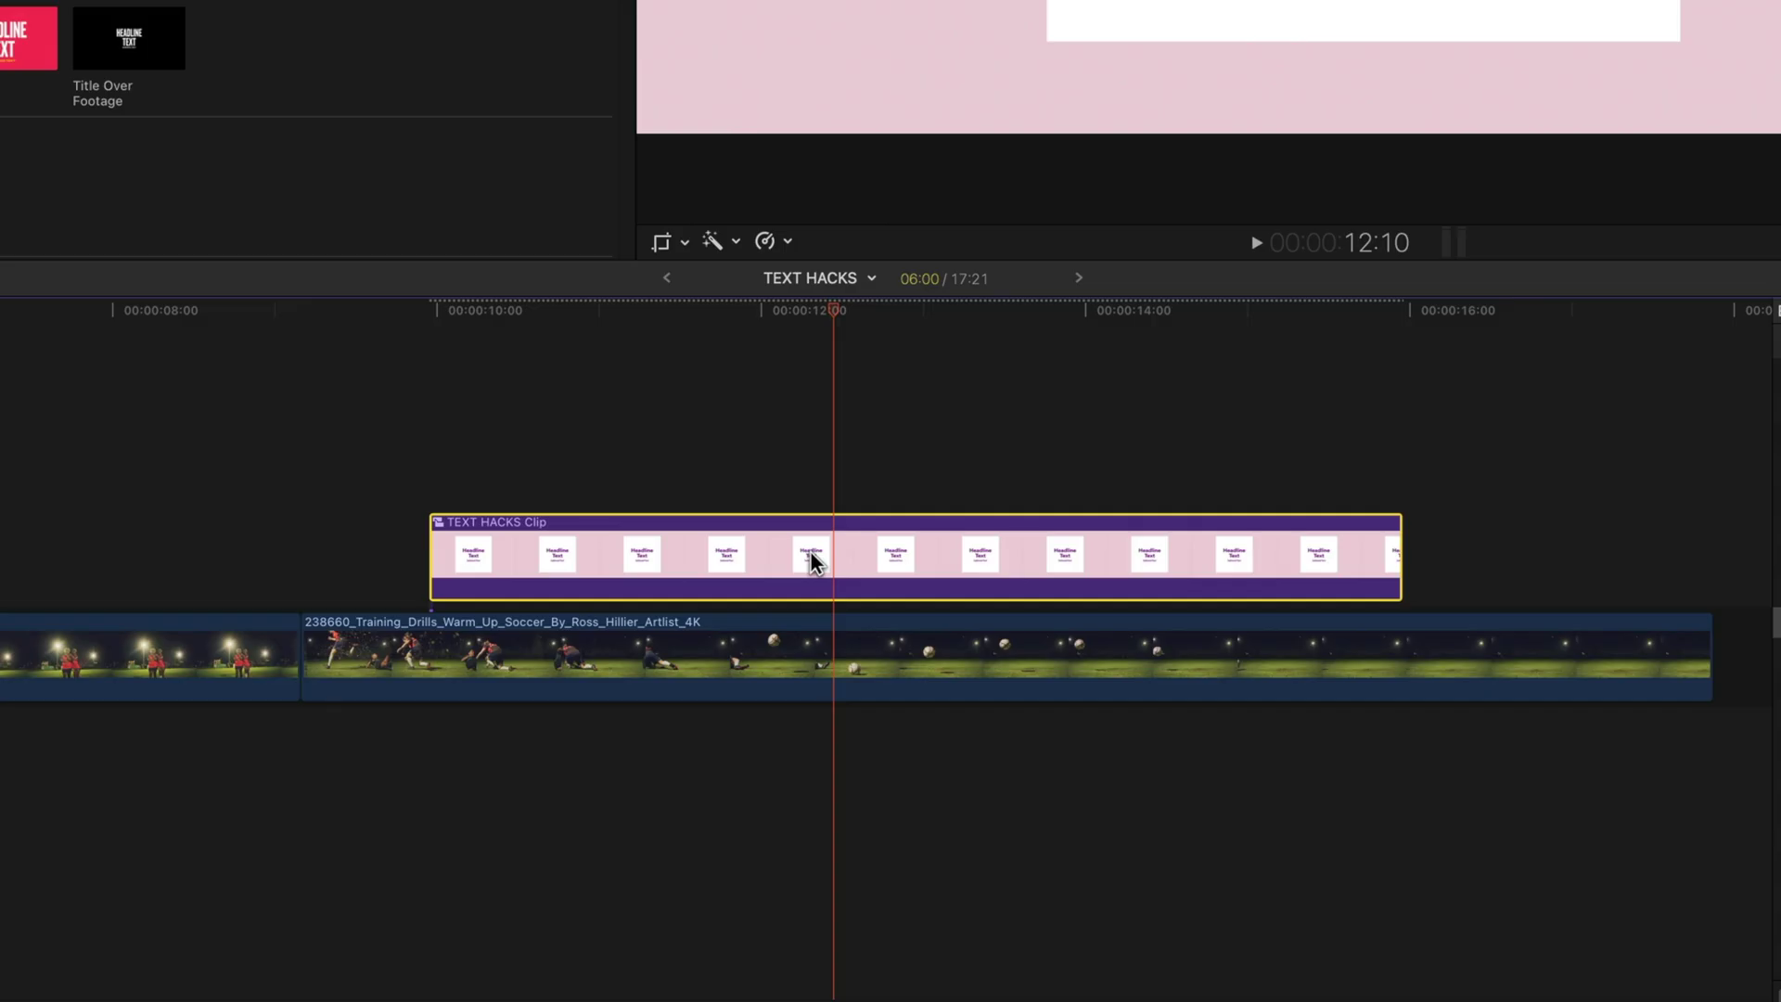
Step: Split the compound clip's speed at 12:10 and retime the first segment to about 549%
{"action": "key", "text": "shift+b"}
{"action": "key", "text": "super+r"}
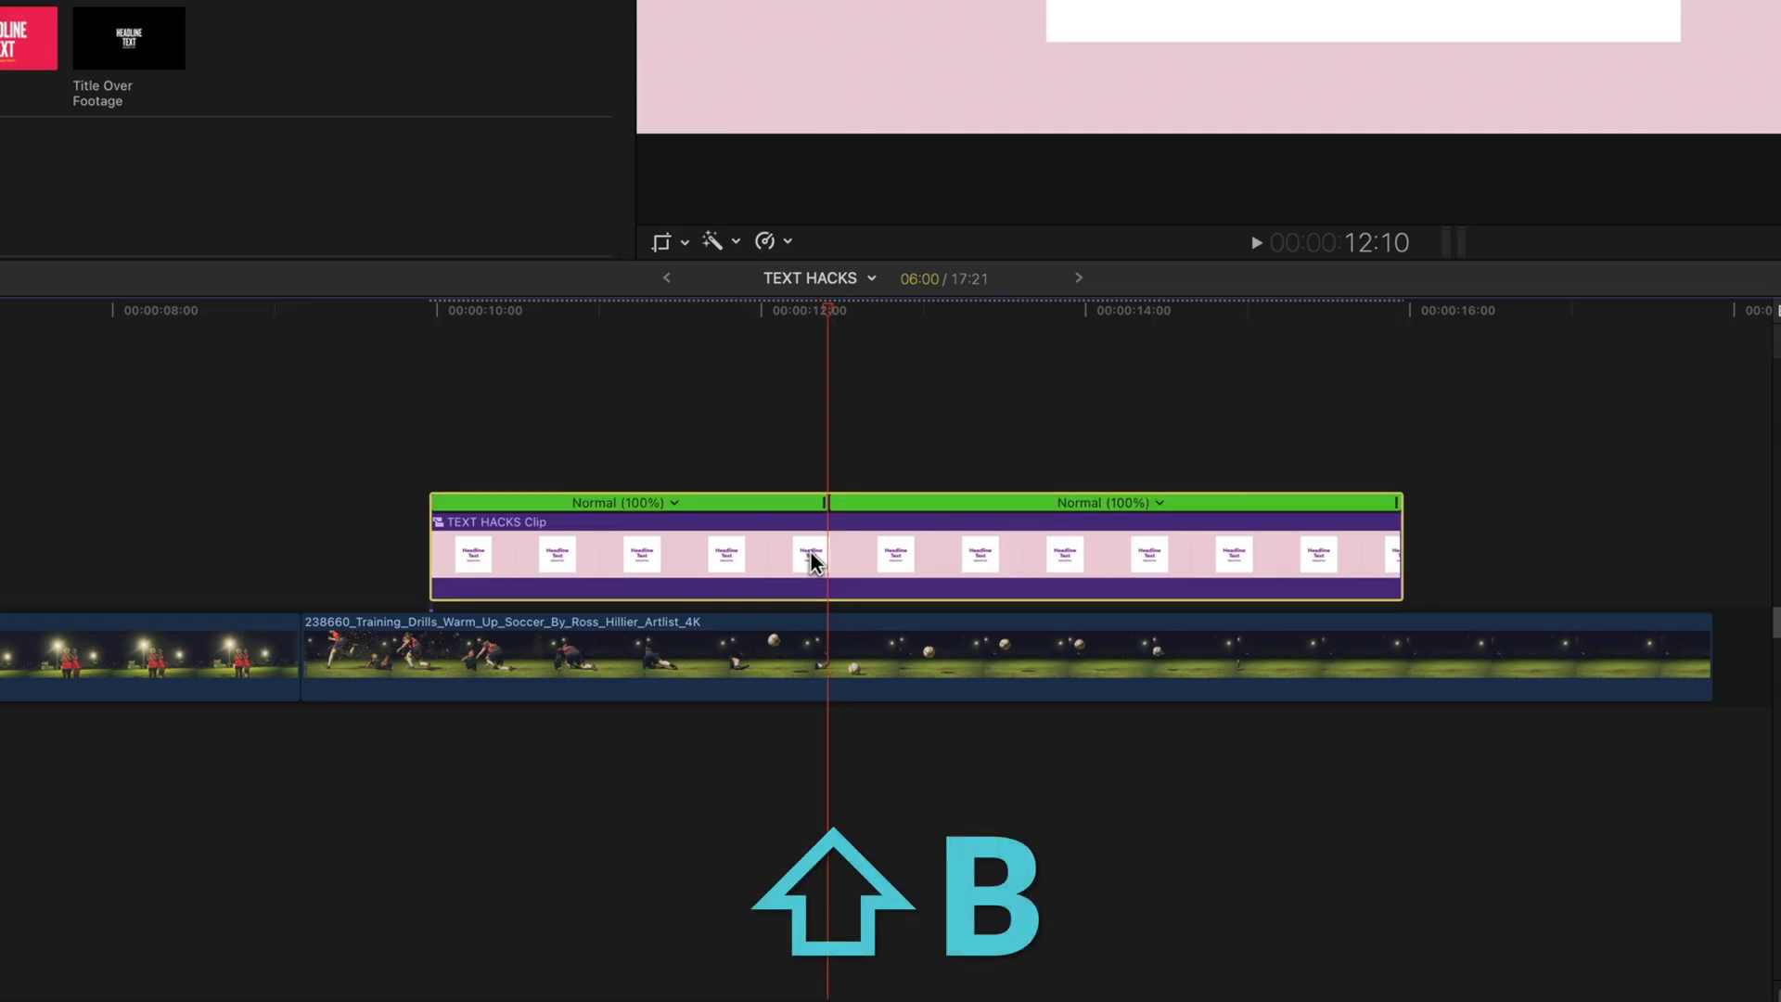
{"action": "left_click_drag", "start_coordinate": [826, 502], "coordinate": [505, 501]}
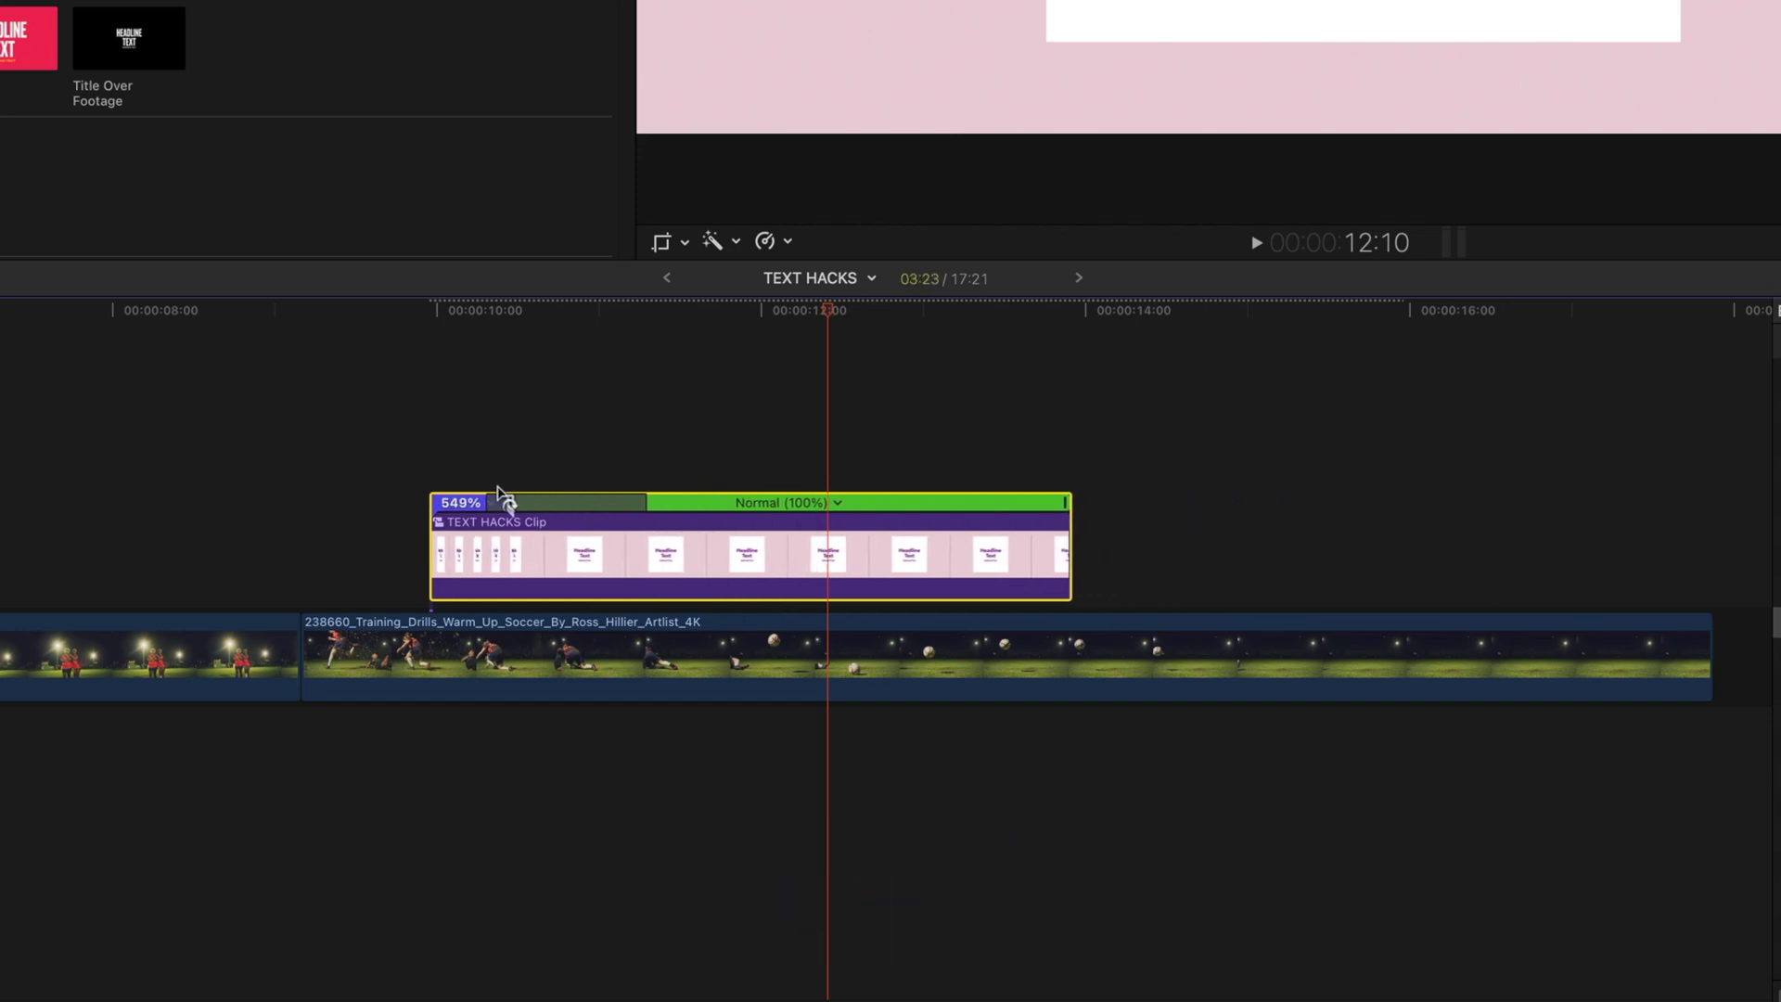
Step: Play the retimed compound clip back from its start to check the faster opening animation
{"action": "key", "text": "Up"}
{"action": "key", "text": "space"}
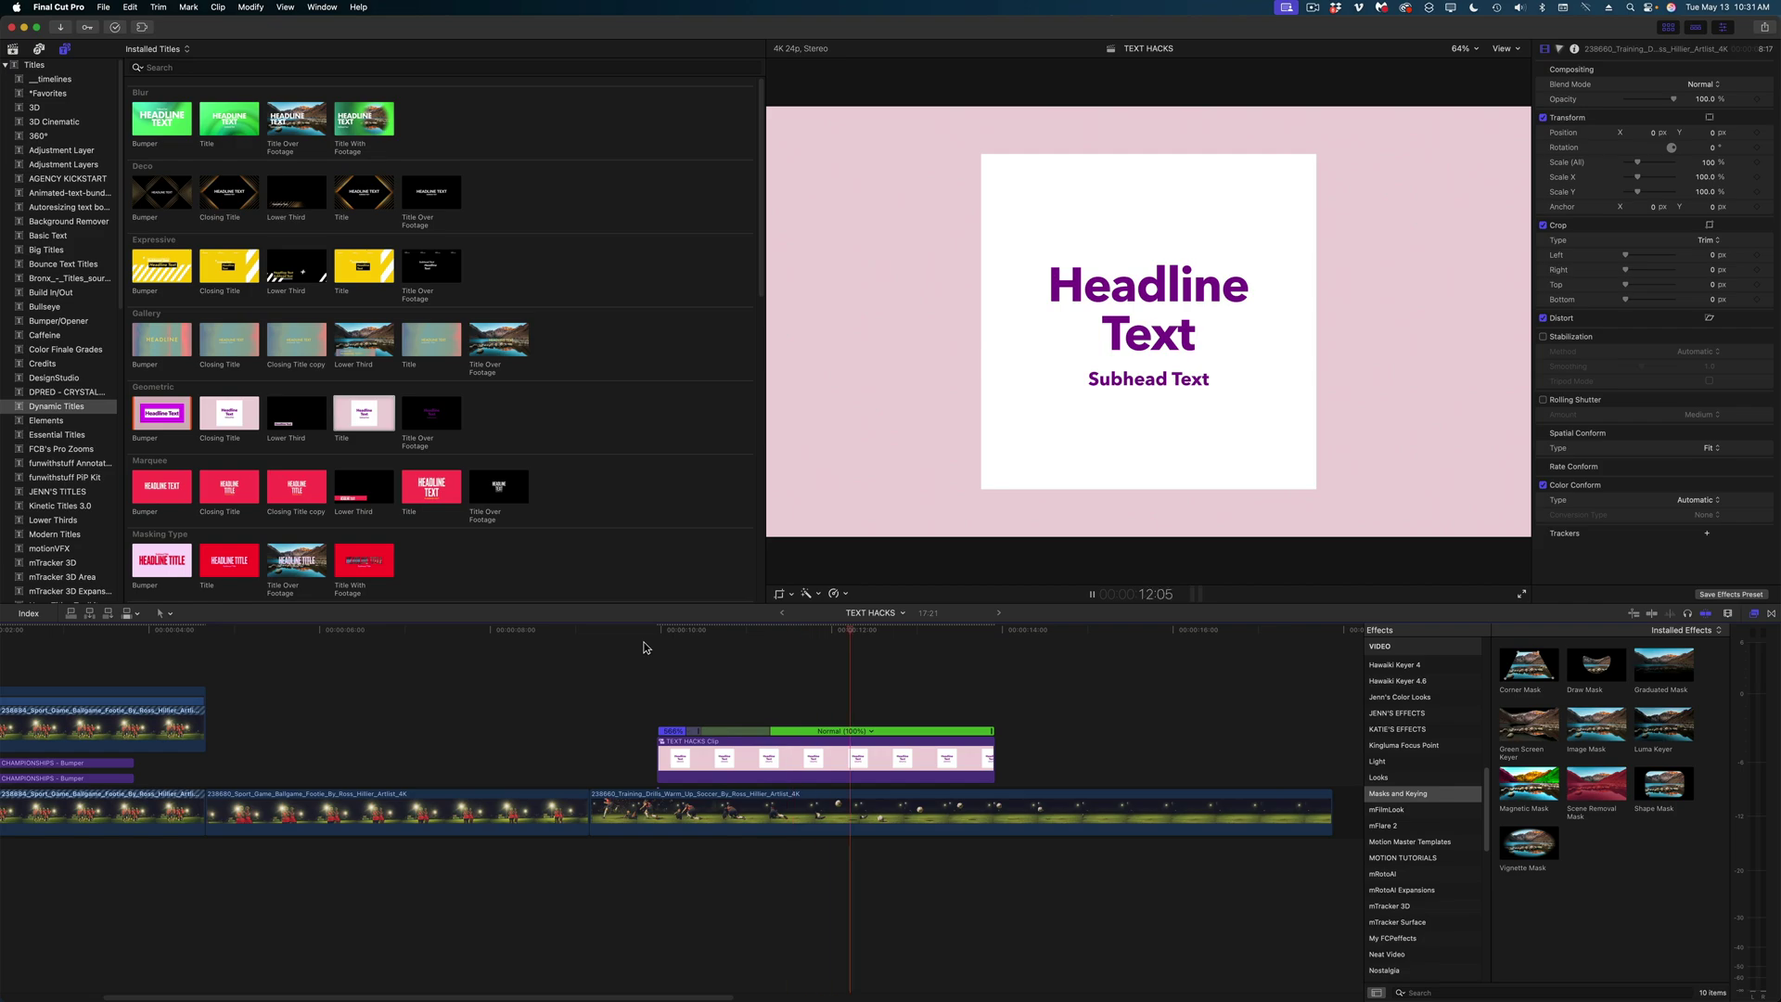
Step: Split the compound clip's speed at 12:15 and speed up its last segment to shorten the clip to 03:03, and play it back
{"action": "left_click", "coordinate": [877, 761]}
{"action": "key", "text": "space"}
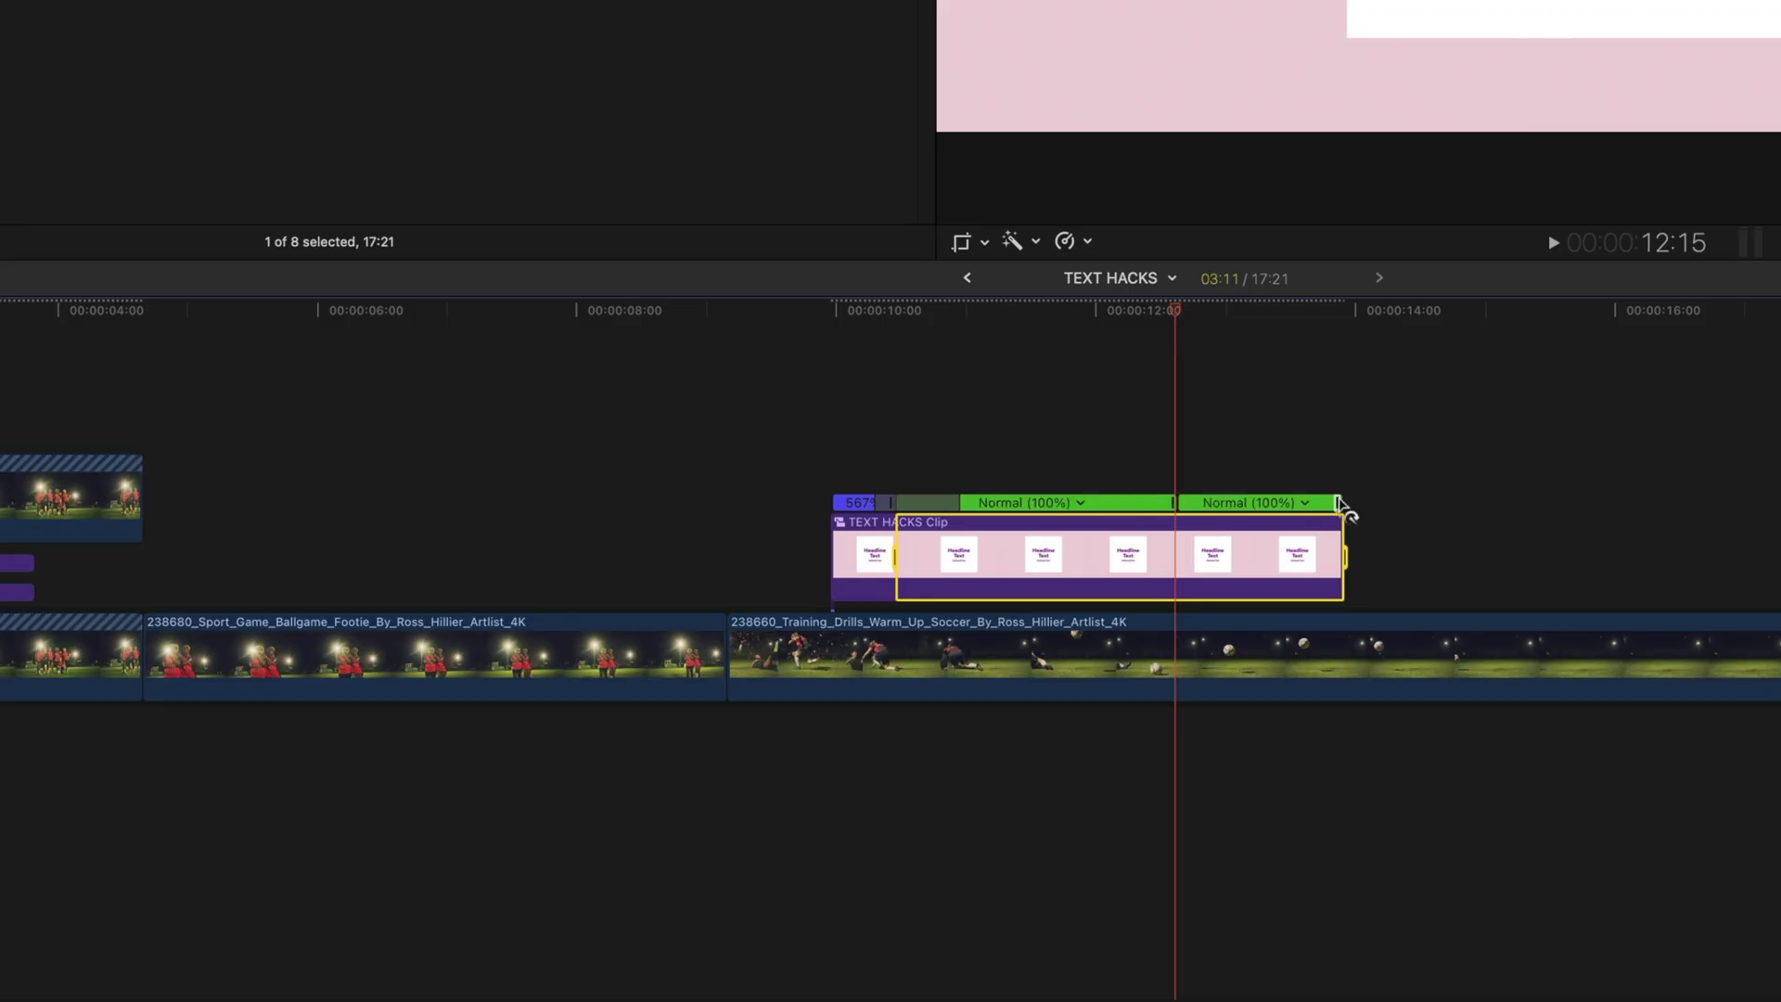
{"action": "left_click_drag", "start_coordinate": [1339, 503], "coordinate": [1231, 509]}
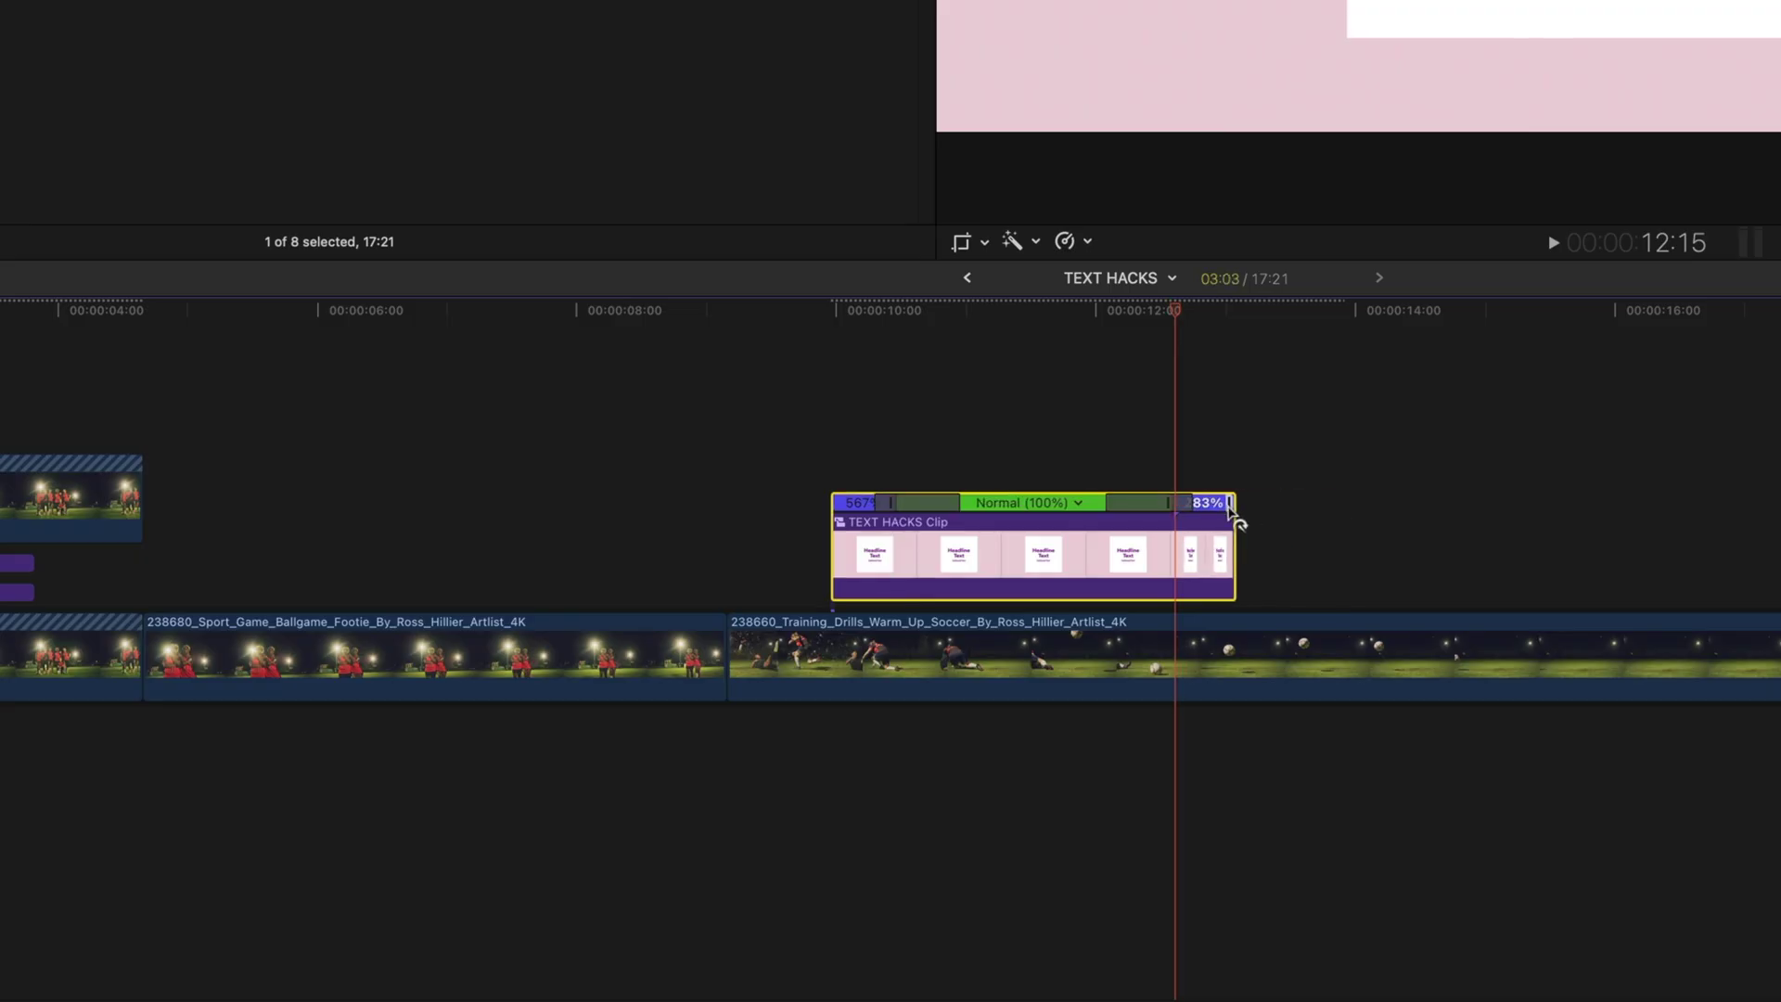
{"action": "left_click", "coordinate": [1026, 382]}
{"action": "key", "text": "space"}
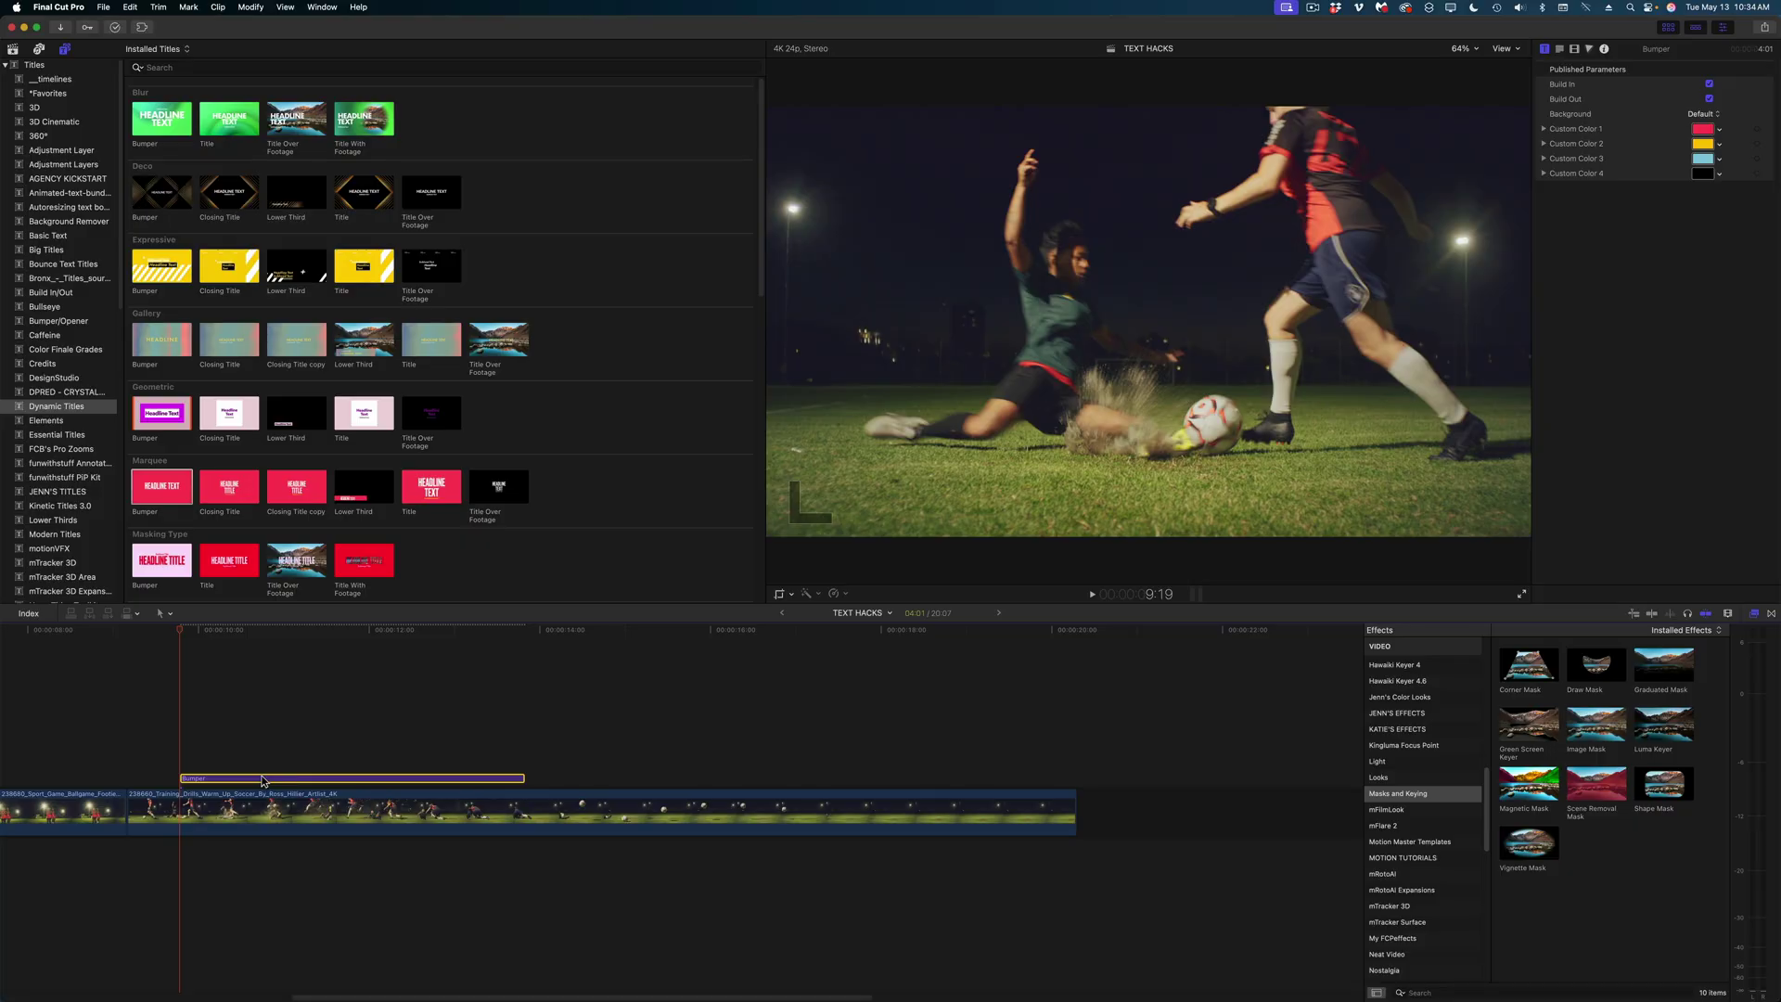
Step: Convert the Marquee Bumper title into a compound clip named TEXT HACKS Clip 2, slow it to 40% for a 10:00 duration, and play it
{"action": "key", "text": "alt+g"}
{"action": "key", "text": "Return"}
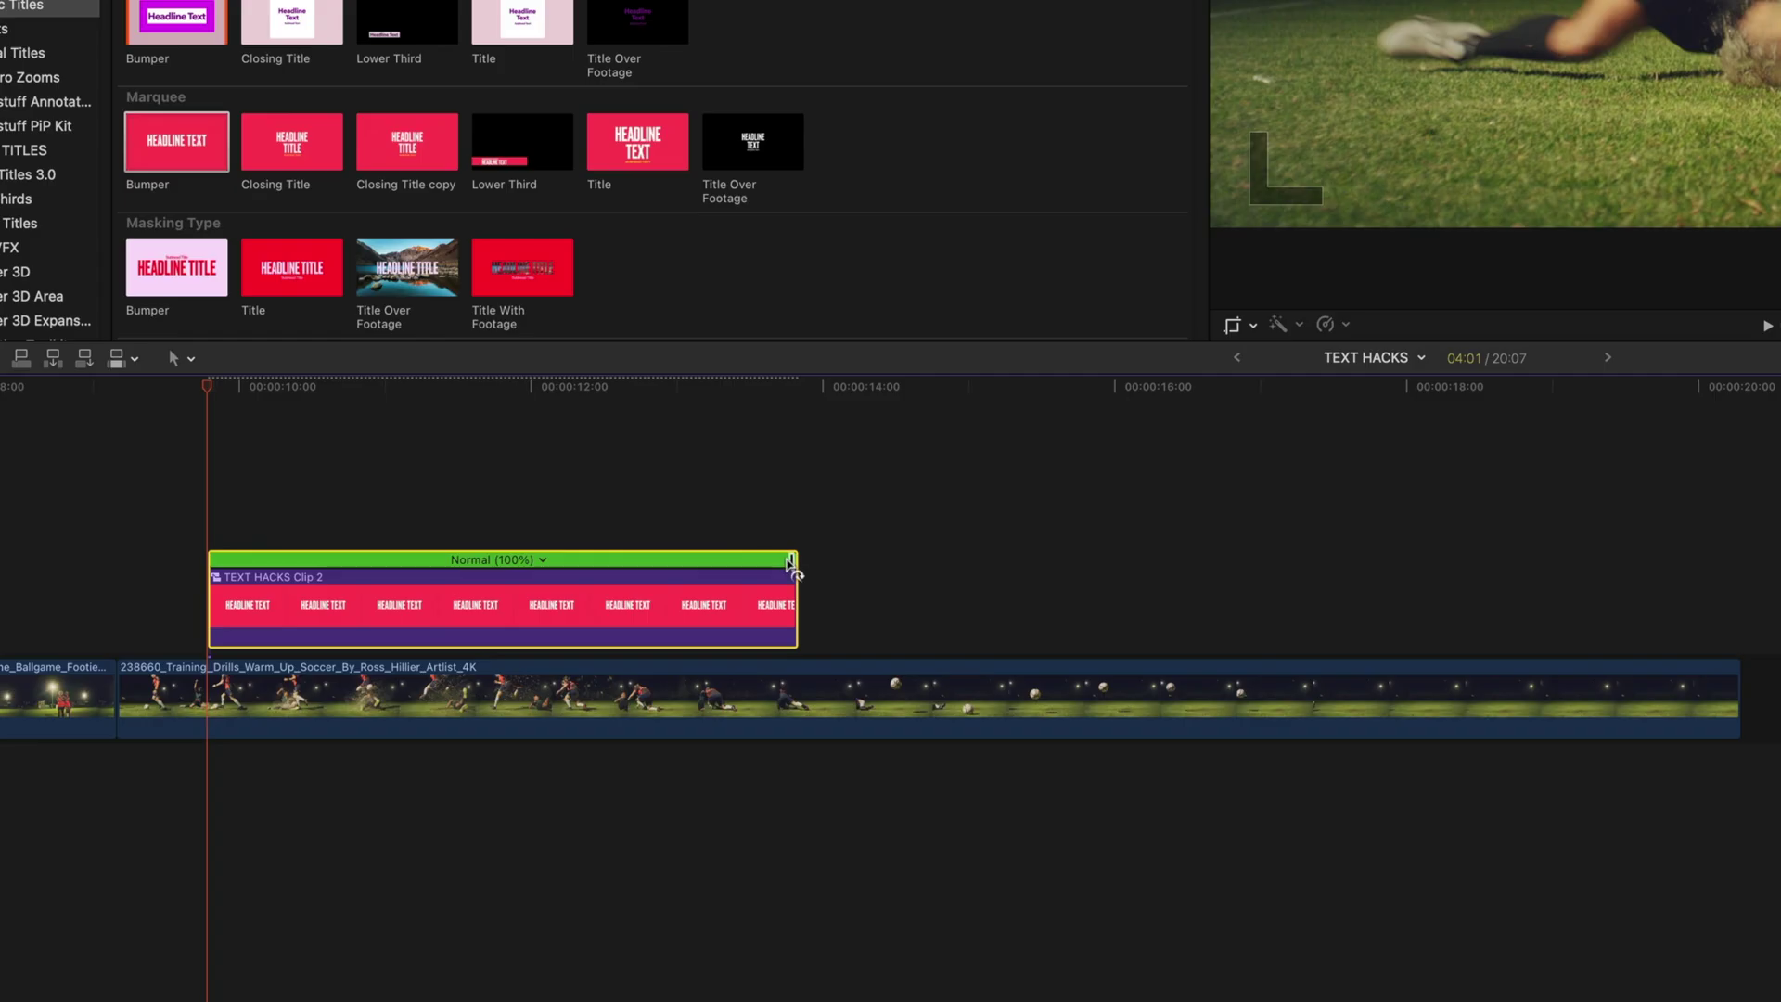
{"action": "left_click_drag", "start_coordinate": [521, 738], "coordinate": [878, 753]}
{"action": "left_click_drag", "start_coordinate": [1401, 601], "coordinate": [1596, 601]}
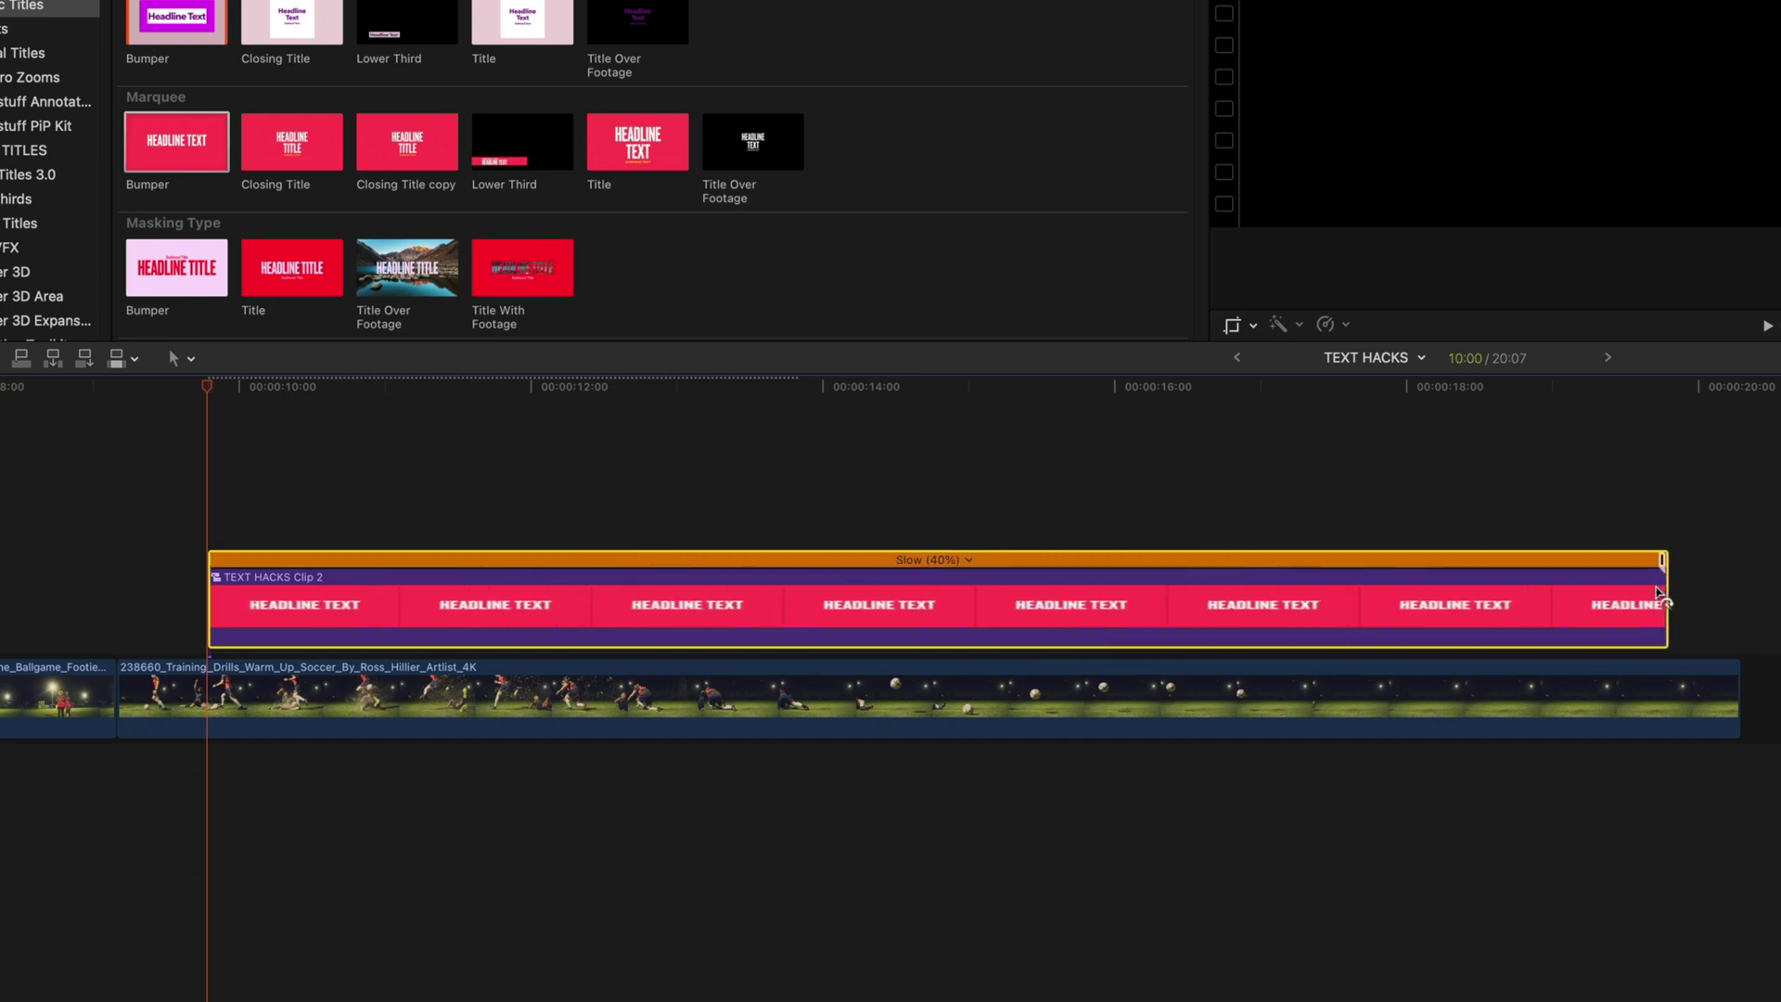
{"action": "key", "text": "space"}
{"action": "left_click", "coordinate": [192, 403]}
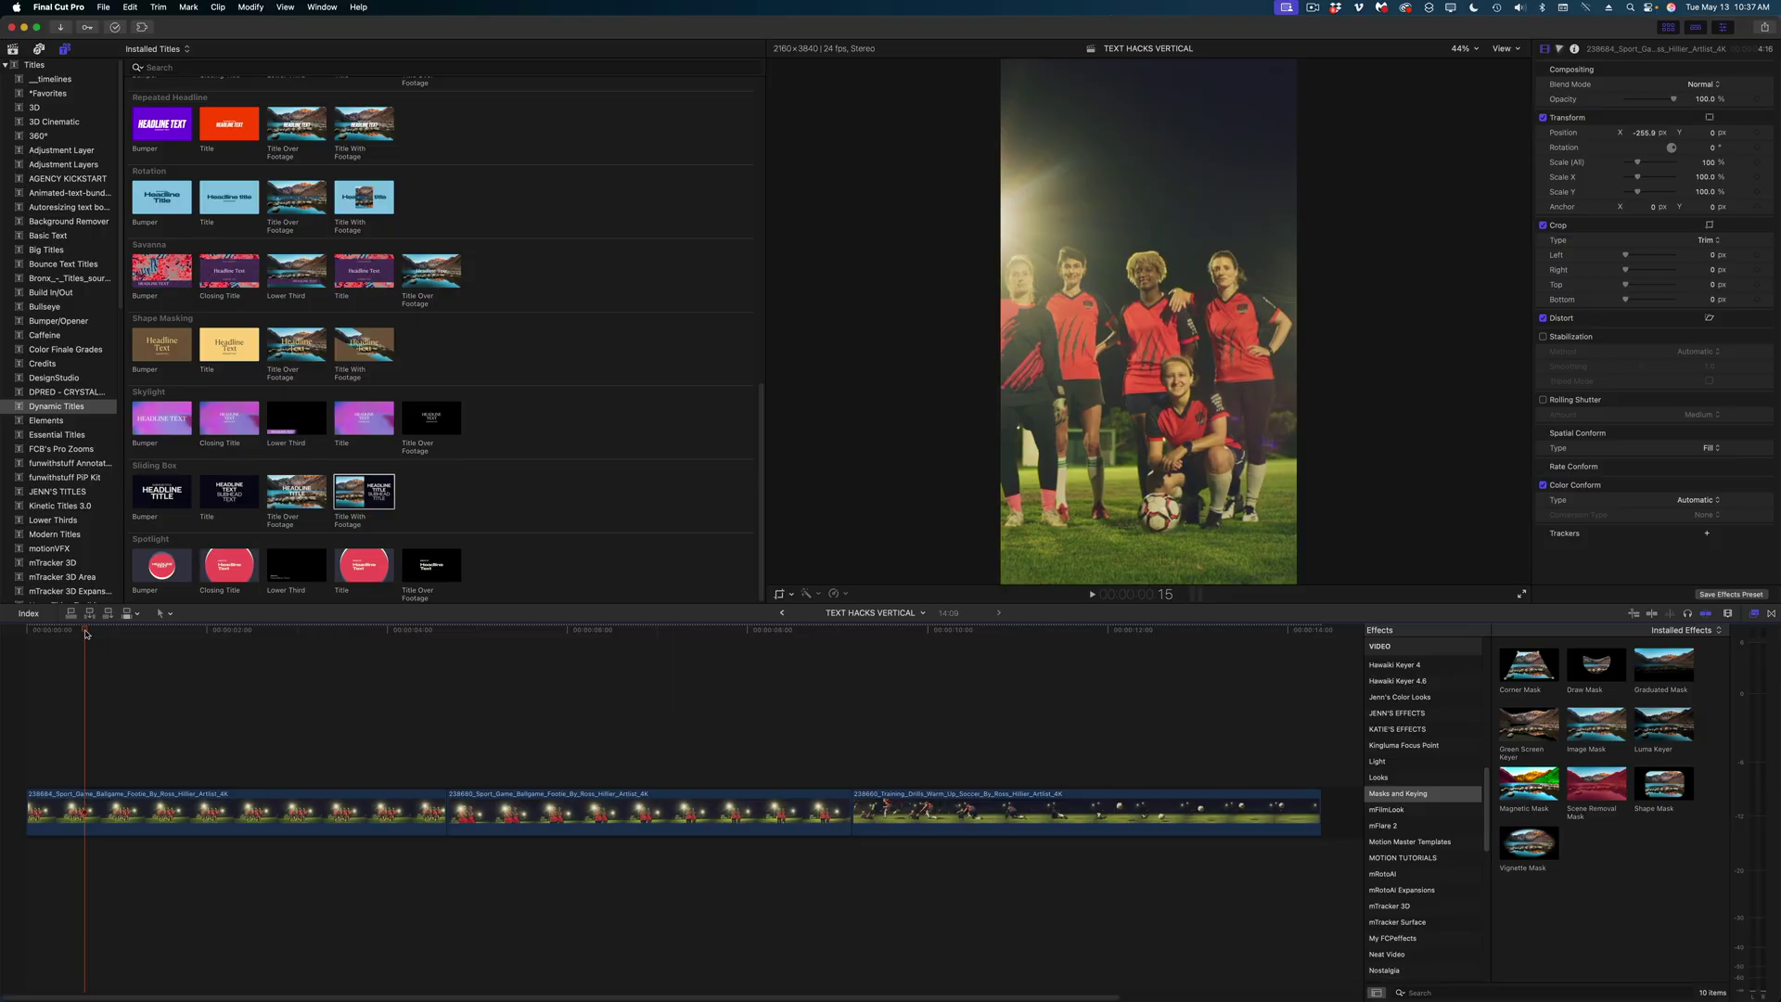
Step: Add the Sliding Box Title With Footage title above the first clip in the TEXT HACKS VERTICAL timeline, near the clip's start
{"action": "left_click_drag", "start_coordinate": [85, 634], "coordinate": [125, 638]}
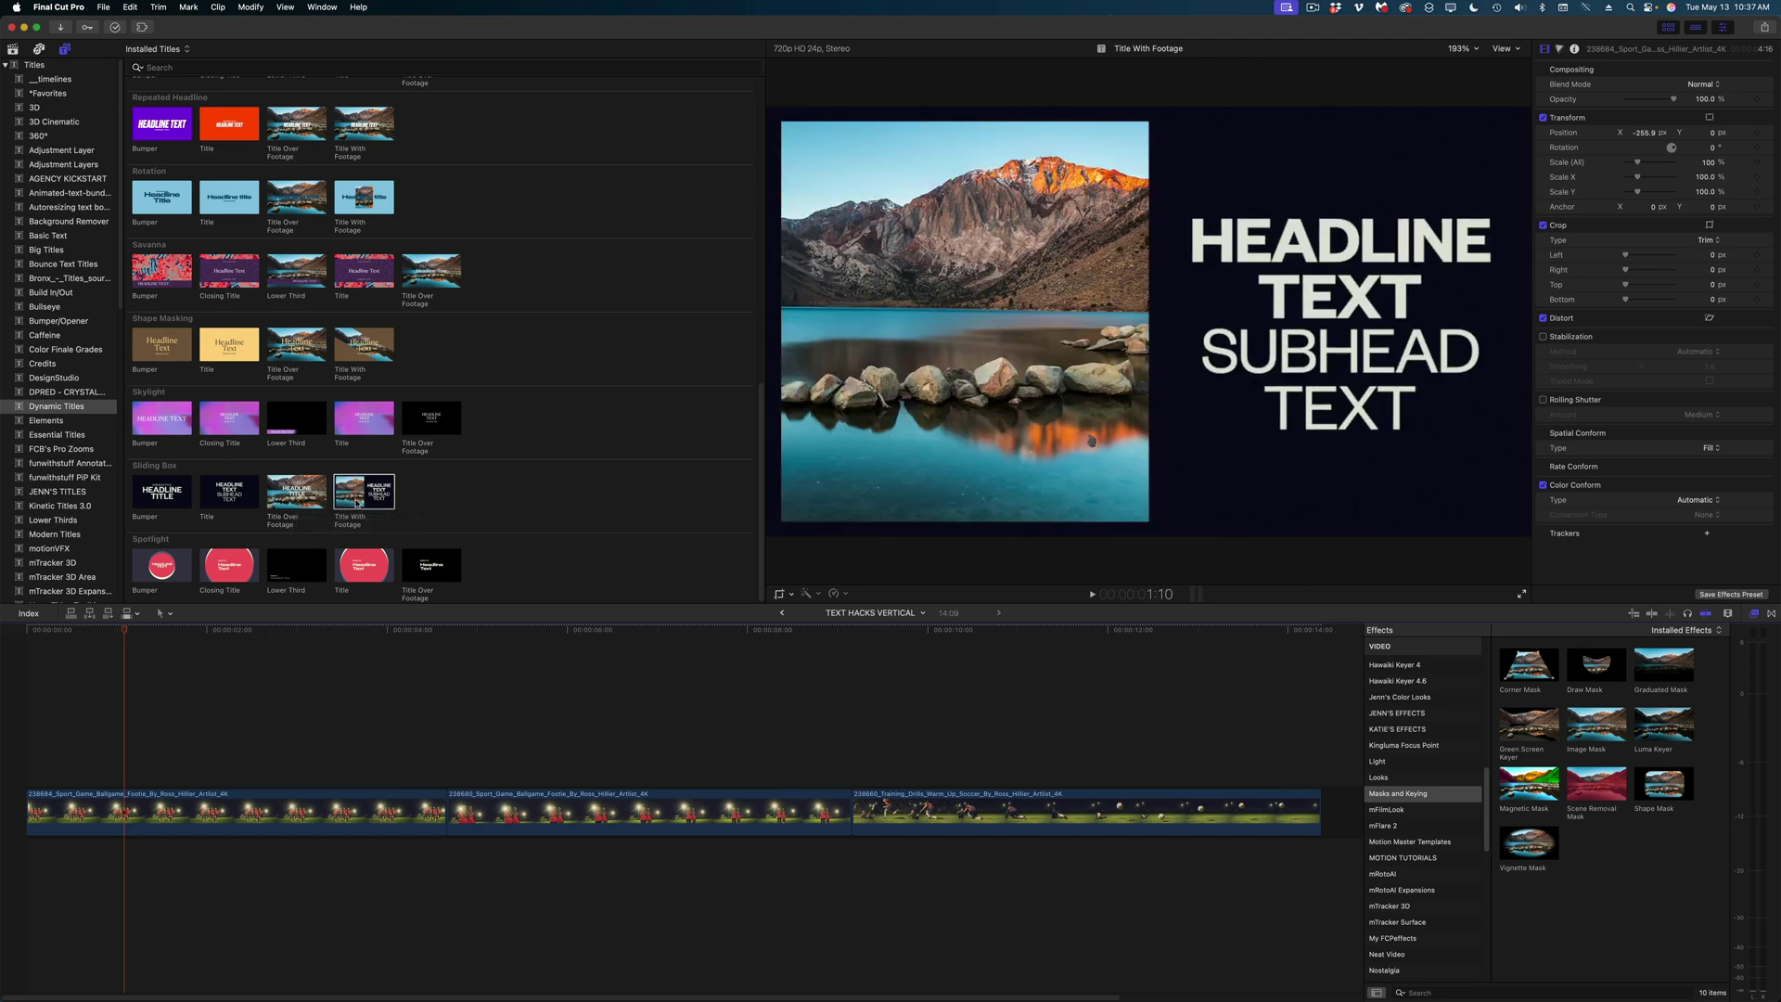
{"action": "left_click_drag", "start_coordinate": [358, 498], "coordinate": [129, 743]}
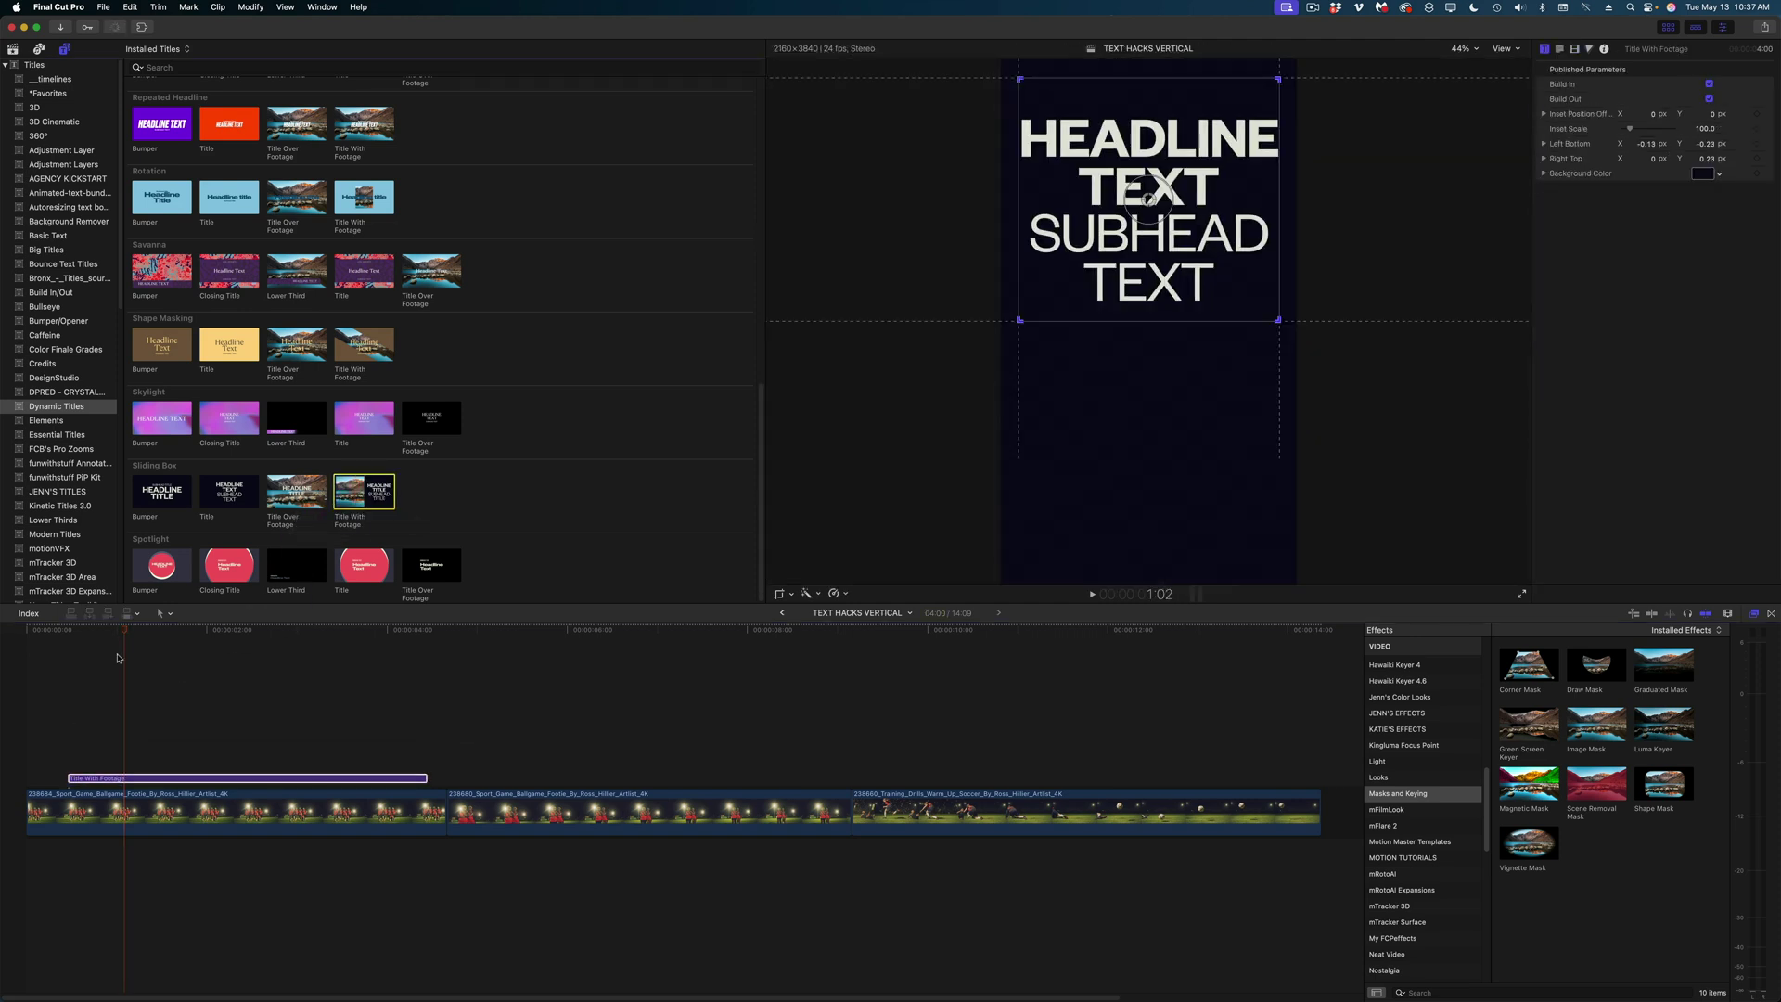